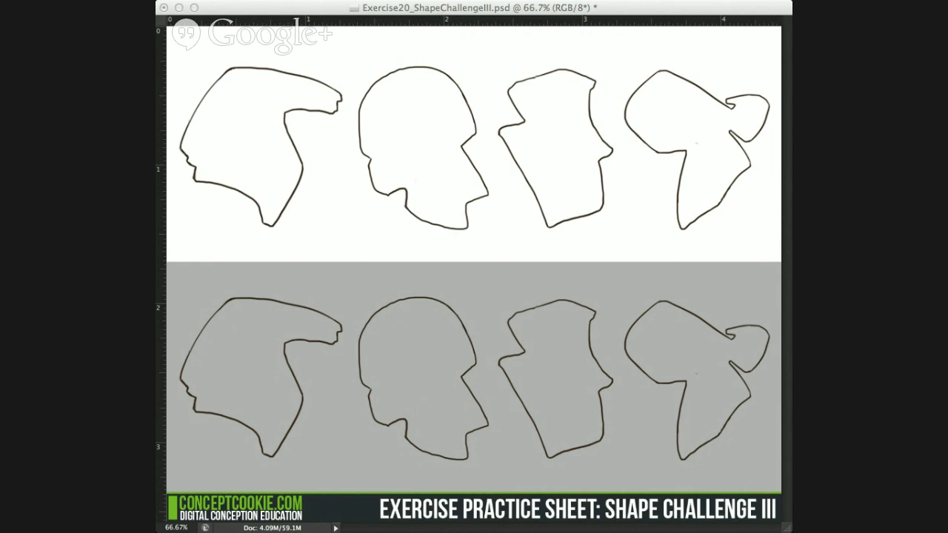
click(220, 212)
click(366, 229)
click(613, 211)
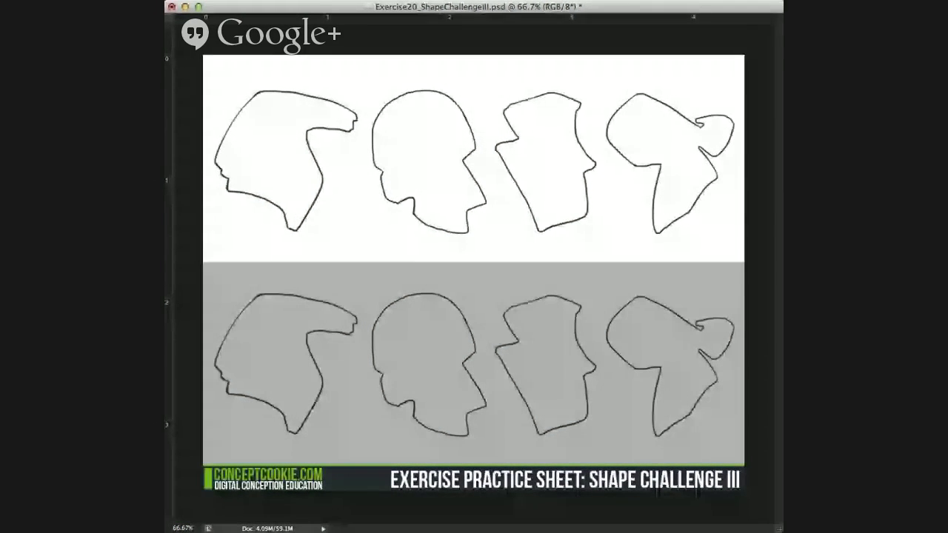
click(439, 284)
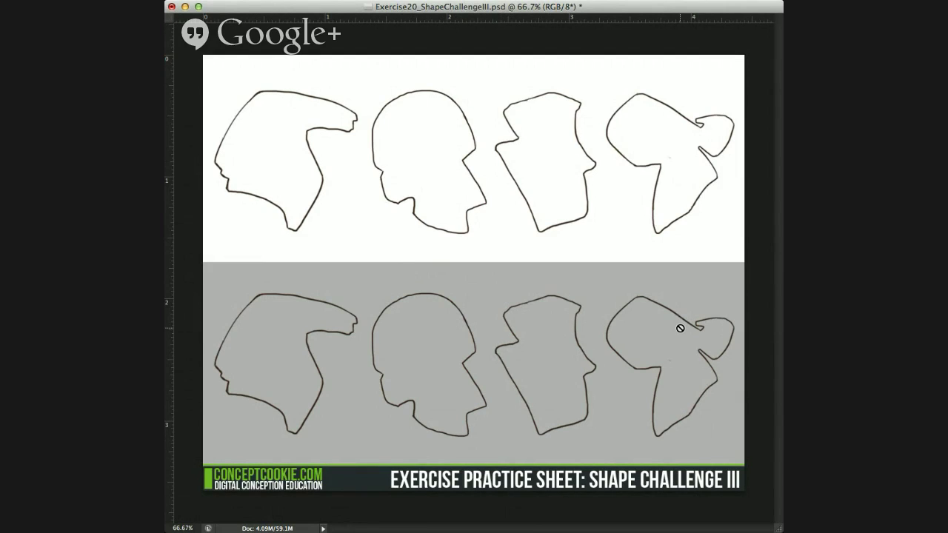
Toggle the shape outline layers to identify them and set up an empty layer for sketching.
key(super+j)
key(super+comma)
key(super+comma)
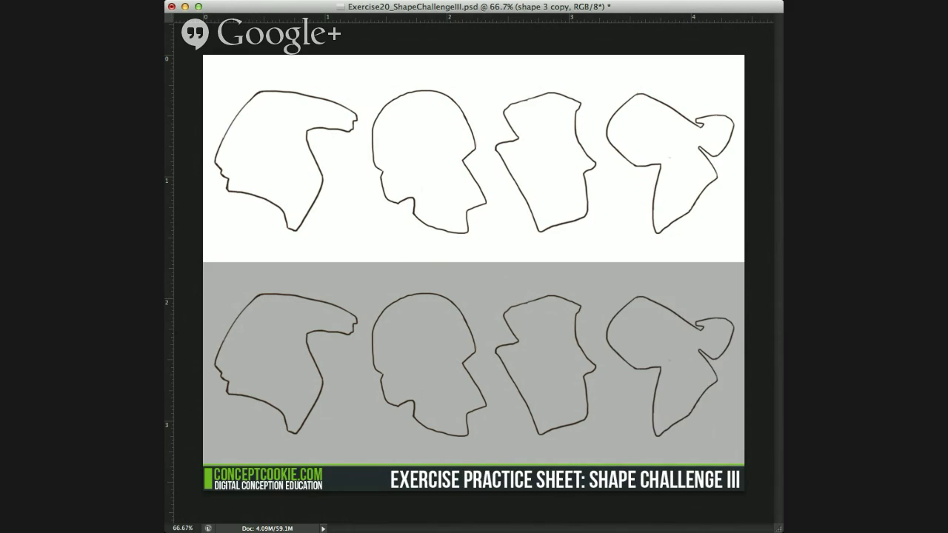
key(alt+bracketleft)
key(super+comma)
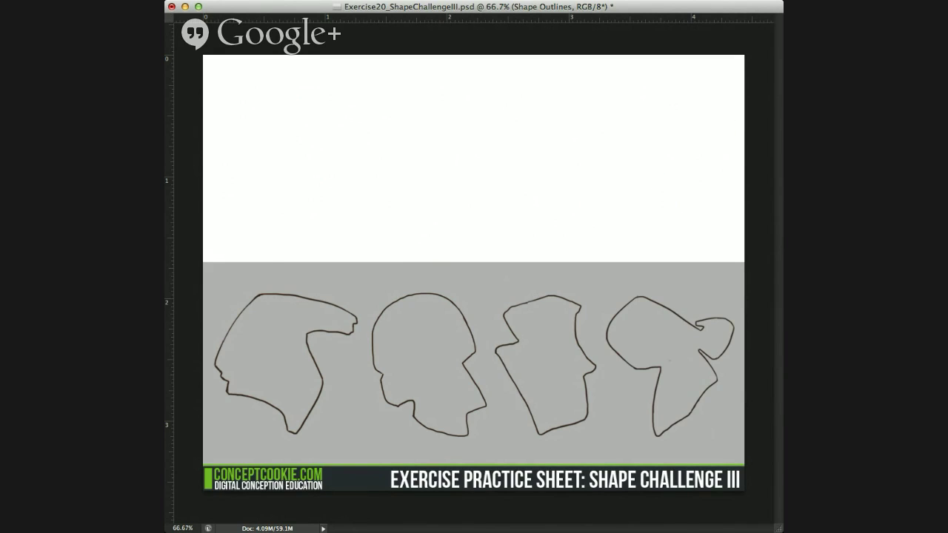
key(super+comma)
key(alt+bracketleft)
key(super+comma)
key(super+comma)
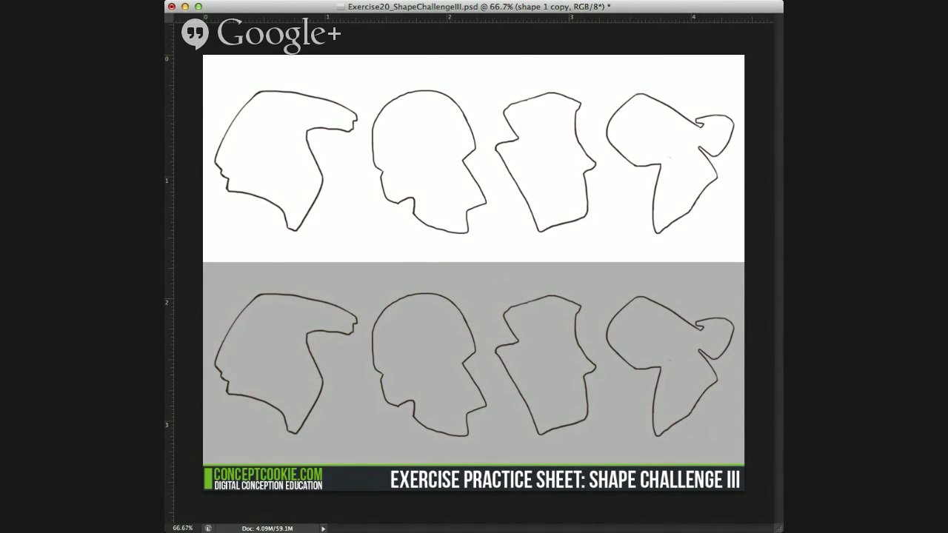
key(alt+bracketleft)
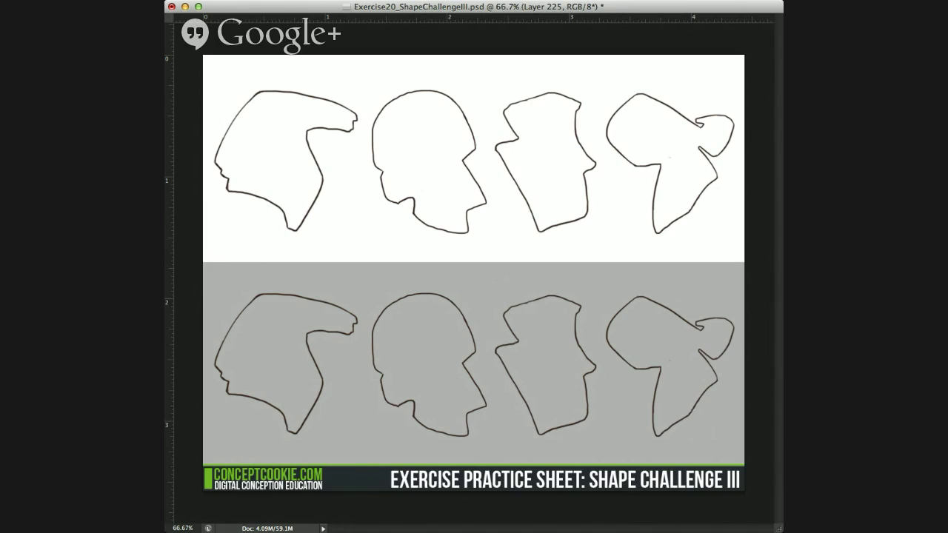
ctrl+alt+drag(311, 328, 304, 335)
mouse_move(225, 381)
mouse_down()
mouse_move(294, 398)
mouse_move(261, 389)
mouse_move(284, 402)
mouse_up()
key(super+alt+z)
key(super+alt+z)
key(super+alt+z)
drag(367, 268, 345, 293)
mouse_move(341, 283)
mouse_down()
mouse_move(350, 302)
mouse_move(338, 281)
mouse_move(346, 295)
mouse_up()
key(ctrl+alt+z)
key(ctrl+alt+z)
key(ctrl+alt+z)
mouse_move(340, 279)
mouse_down()
mouse_move(359, 297)
mouse_move(340, 279)
mouse_move(476, 243)
mouse_move(675, 281)
mouse_up()
key(ctrl+alt+z)
key(ctrl+alt+z)
key(ctrl+alt+z)
key(ctrl+alt+z)
Sketch the curved collar line and its front corner near the base of the first grey head shape.
mouse_move(216, 372)
mouse_down()
mouse_move(245, 370)
mouse_move(330, 323)
mouse_move(256, 378)
mouse_up()
key(ctrl+alt+z)
drag(228, 382, 263, 387)
key(super+z)
drag(232, 378, 275, 396)
key(alt+super+z)
key(alt+super+z)
key(alt+super+z)
mouse_move(241, 383)
mouse_down()
mouse_move(296, 404)
mouse_move(281, 411)
mouse_up()
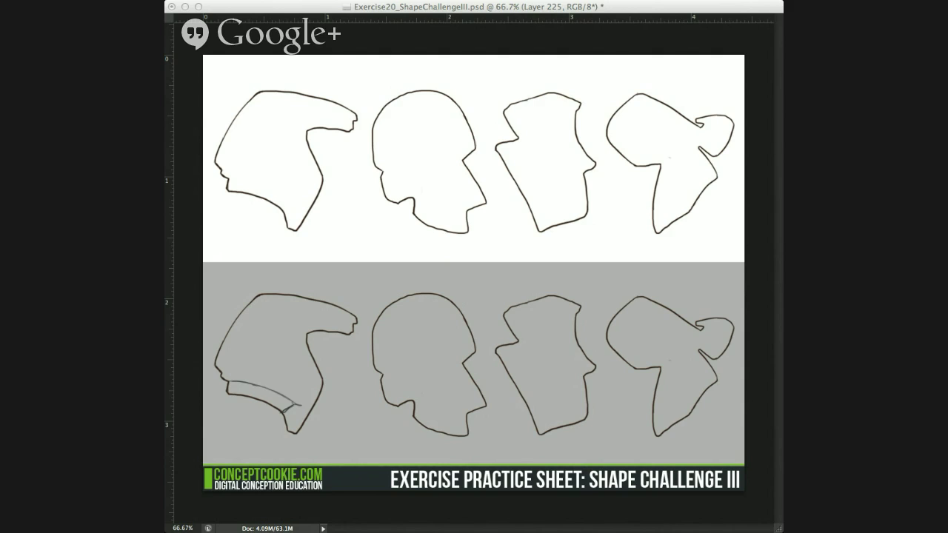
click(634, 222)
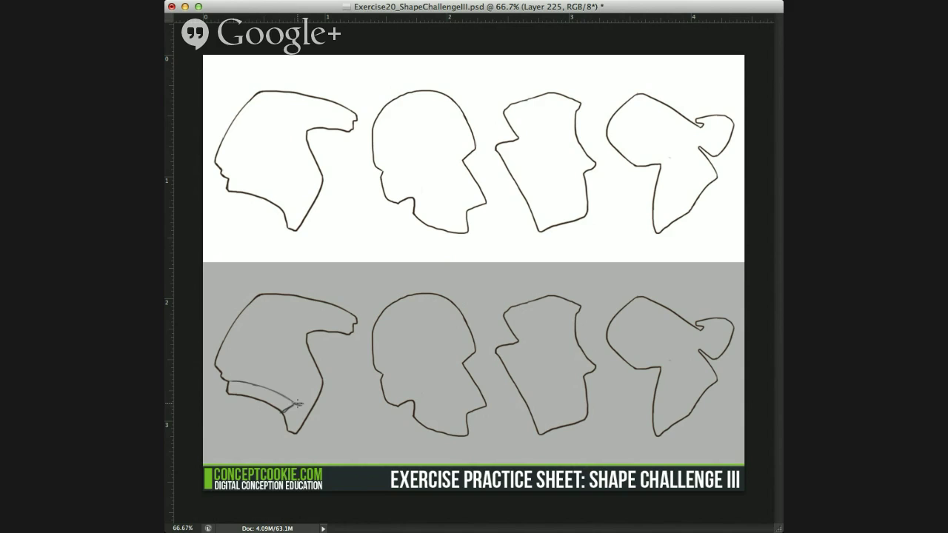
Sketch eyes, nose, mouth, chin, ear, hairline and shirt collar inside the first grey head shape.
mouse_move(299, 404)
mouse_down()
mouse_move(308, 409)
mouse_move(319, 381)
mouse_move(307, 400)
mouse_move(301, 372)
mouse_move(284, 368)
mouse_move(306, 367)
mouse_move(284, 351)
mouse_up()
drag(270, 344, 269, 350)
mouse_move(236, 359)
mouse_down()
mouse_move(225, 372)
mouse_move(246, 376)
mouse_up()
drag(236, 358, 242, 361)
mouse_move(245, 339)
mouse_down()
mouse_move(263, 316)
mouse_move(300, 333)
mouse_up()
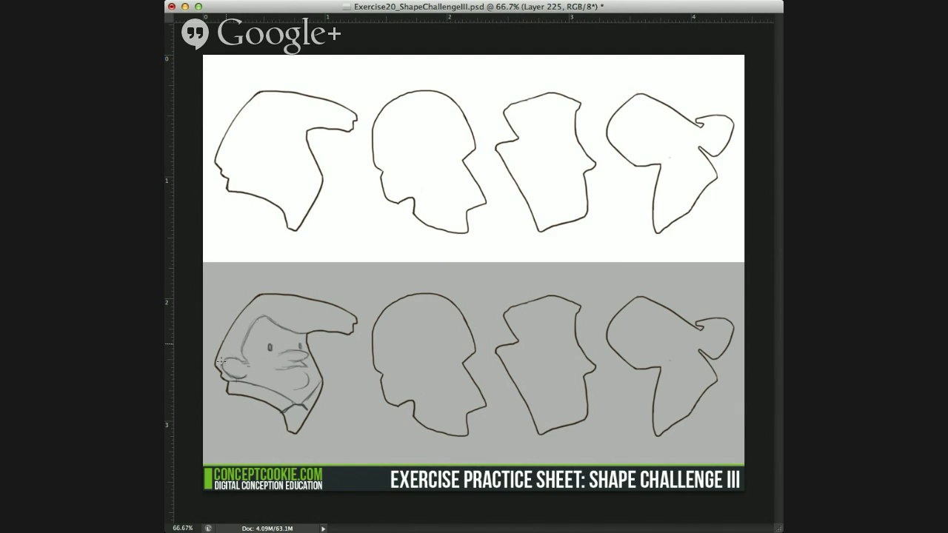
drag(225, 368, 236, 368)
Add strand lines to the first character's quiff and rework his mouth into a smile.
drag(267, 302, 342, 323)
key(e)
ctrl+alt+drag(294, 376, 297, 368)
key(b)
drag(290, 368, 270, 371)
key(super+z)
mouse_move(269, 344)
mouse_down()
mouse_move(269, 353)
mouse_move(269, 341)
mouse_move(262, 348)
mouse_up()
drag(307, 317, 316, 321)
drag(368, 238, 330, 289)
mouse_move(332, 276)
mouse_down()
mouse_move(330, 289)
mouse_move(395, 292)
mouse_up()
key(super+alt+z)
key(super+alt+z)
mouse_move(394, 291)
mouse_down()
mouse_move(395, 282)
mouse_move(379, 288)
mouse_up()
key(super+alt+z)
key(super+alt+z)
key(super+alt+z)
key(super+alt+z)
Sketch a curved helmet brim, a side strap and a small emblem mark inside the second grey head shape.
drag(388, 372, 376, 367)
drag(384, 368, 396, 353)
mouse_move(494, 267)
mouse_down()
mouse_move(464, 299)
mouse_move(480, 311)
mouse_up()
key(super+alt+z)
key(super+alt+z)
key(super+alt+z)
mouse_move(400, 355)
mouse_down()
mouse_move(455, 341)
mouse_move(469, 348)
mouse_move(460, 362)
mouse_up()
mouse_move(397, 356)
mouse_down()
mouse_move(386, 380)
mouse_move(411, 349)
mouse_up()
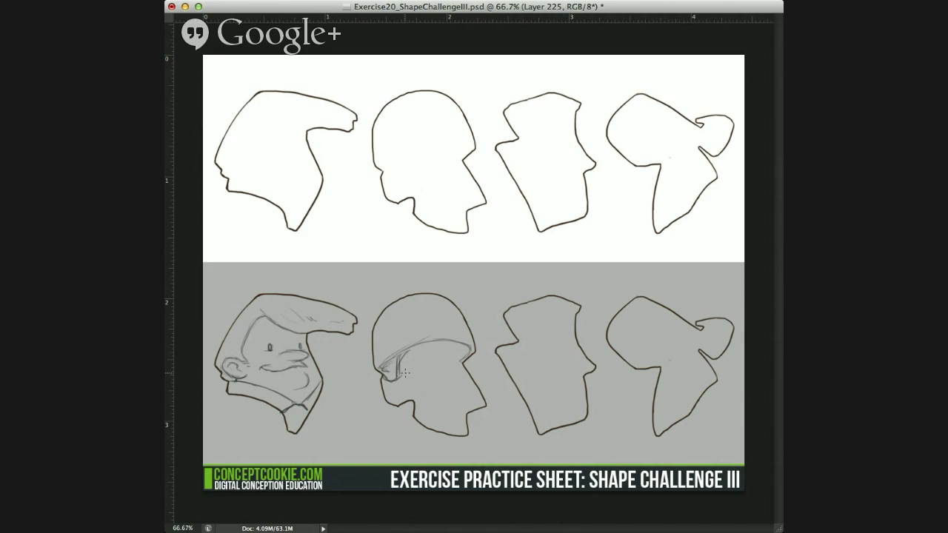
drag(398, 366, 398, 379)
mouse_move(436, 339)
mouse_down()
mouse_move(474, 348)
mouse_move(439, 331)
mouse_move(400, 354)
mouse_move(426, 342)
mouse_move(442, 345)
mouse_move(415, 348)
mouse_move(475, 347)
mouse_move(440, 331)
mouse_up()
drag(381, 332, 385, 327)
Erase the strap beneath the helmet and redraw the brim's edge on both sides.
key(e)
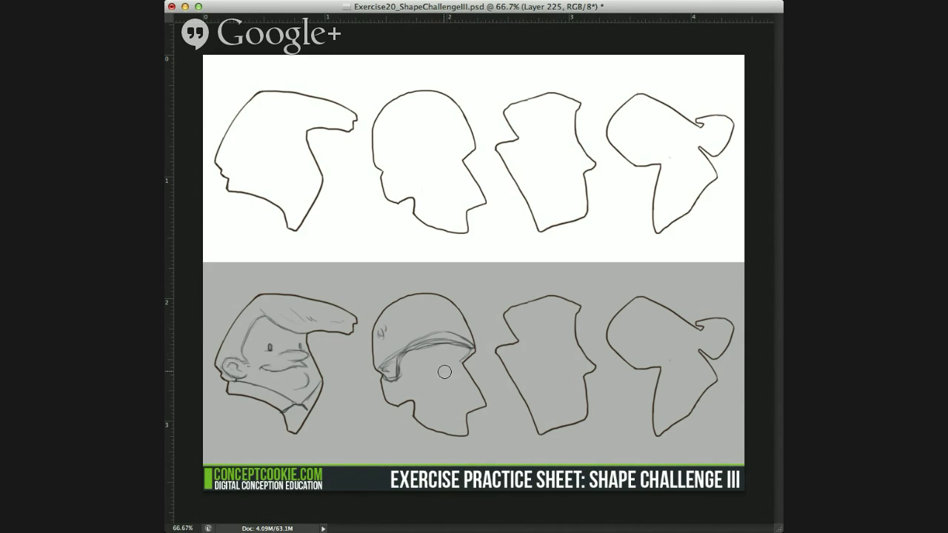
mouse_move(404, 365)
mouse_down()
mouse_move(388, 380)
mouse_move(405, 356)
mouse_move(382, 370)
mouse_up()
key(b)
mouse_move(384, 370)
mouse_down()
mouse_move(375, 365)
mouse_move(393, 354)
mouse_up()
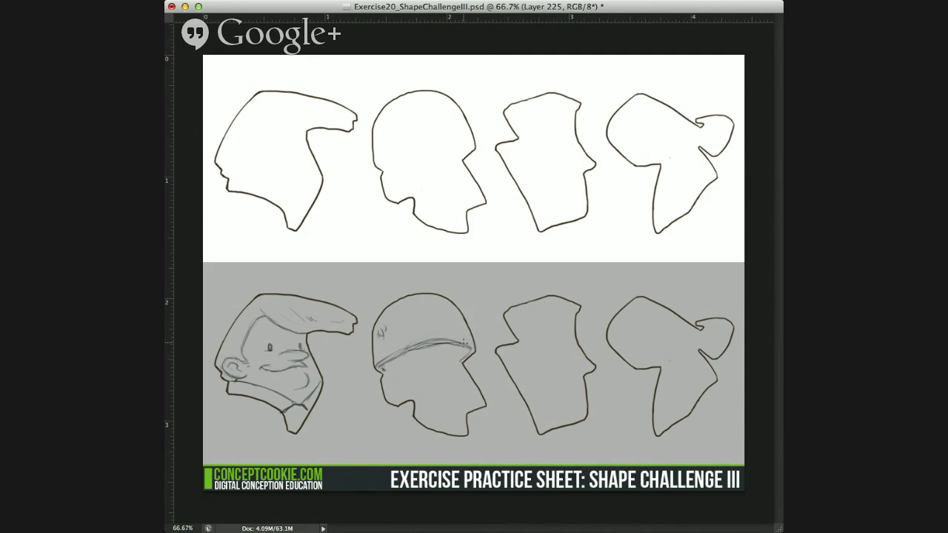
drag(471, 349, 462, 360)
Sketch the jacket's lapel line running diagonally from the helmet's back down to the shape's lower tip.
drag(456, 346, 459, 376)
key(super+z)
drag(386, 376, 403, 375)
drag(444, 386, 456, 418)
drag(403, 375, 466, 433)
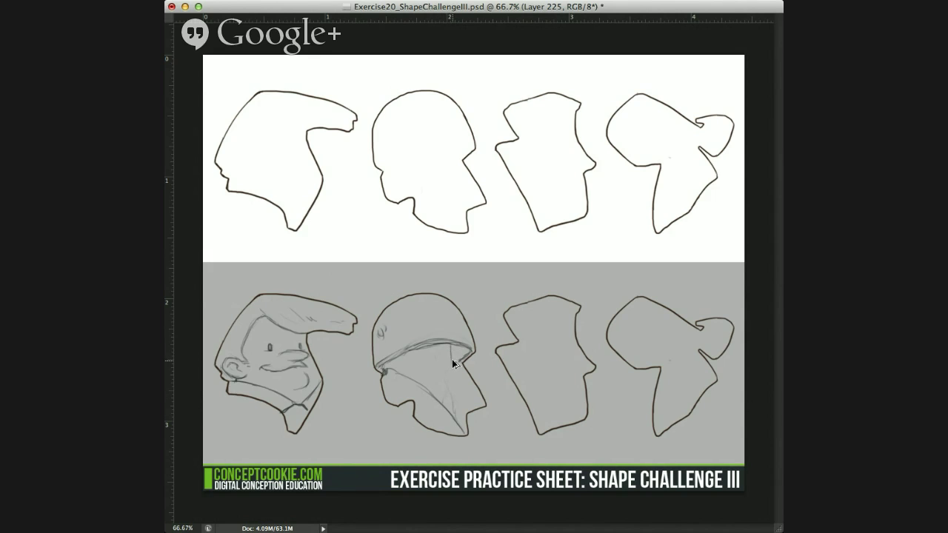
Sketch the soldier's cheek and jaw contour, eyes, nose and mouth beneath the helmet brim.
mouse_move(453, 346)
mouse_down()
mouse_move(448, 378)
mouse_move(420, 380)
mouse_move(436, 385)
mouse_move(452, 371)
mouse_move(445, 381)
mouse_up()
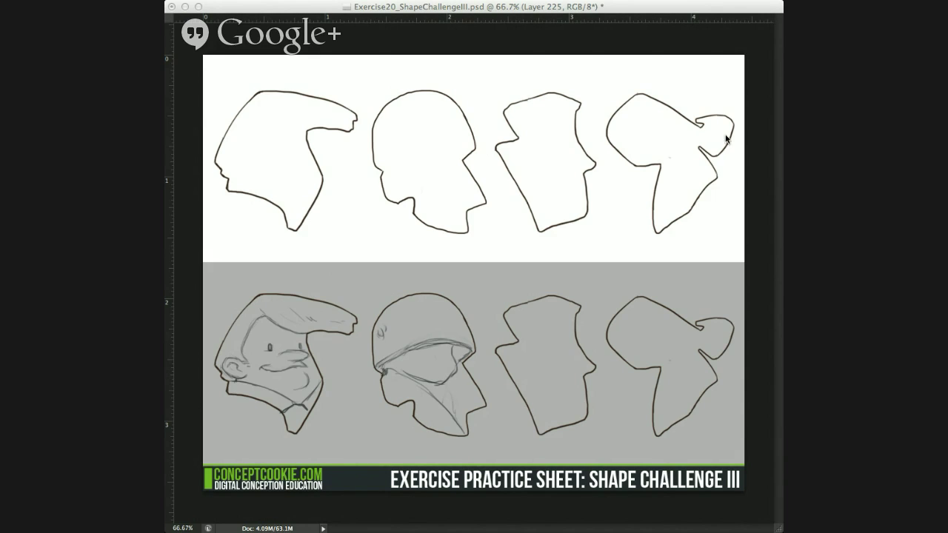
click(561, 241)
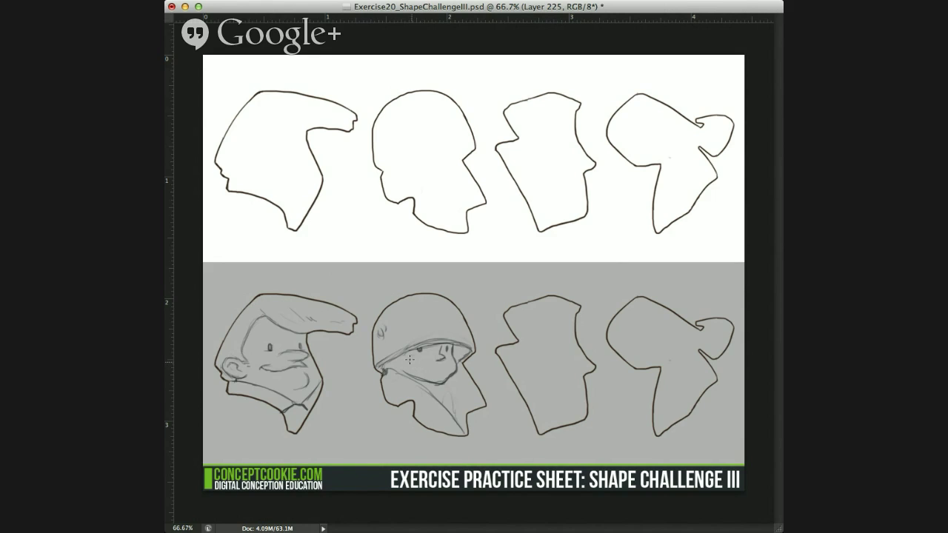
drag(420, 364, 443, 362)
Refine the soldier's nose and redraw both eyes with heavier lids at 100% zoom.
key(super+equal)
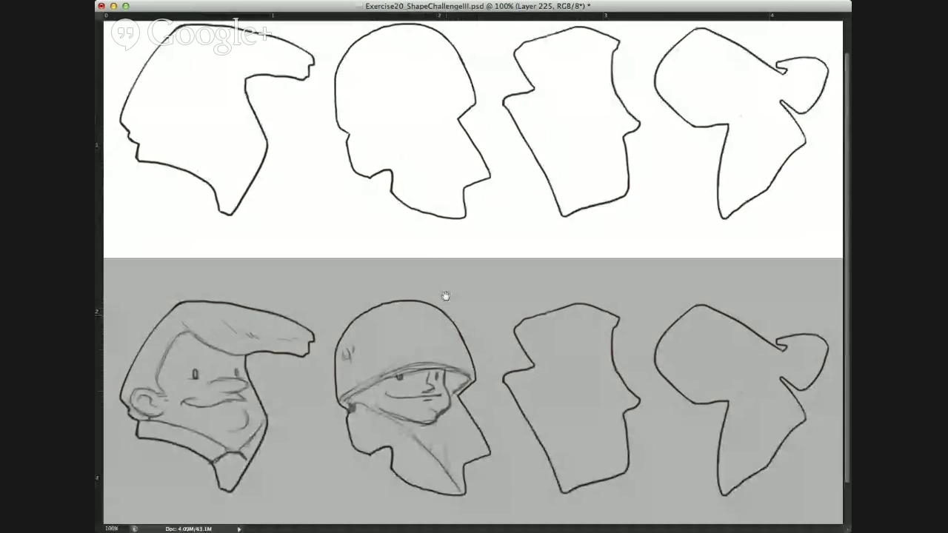
drag(445, 296, 445, 251)
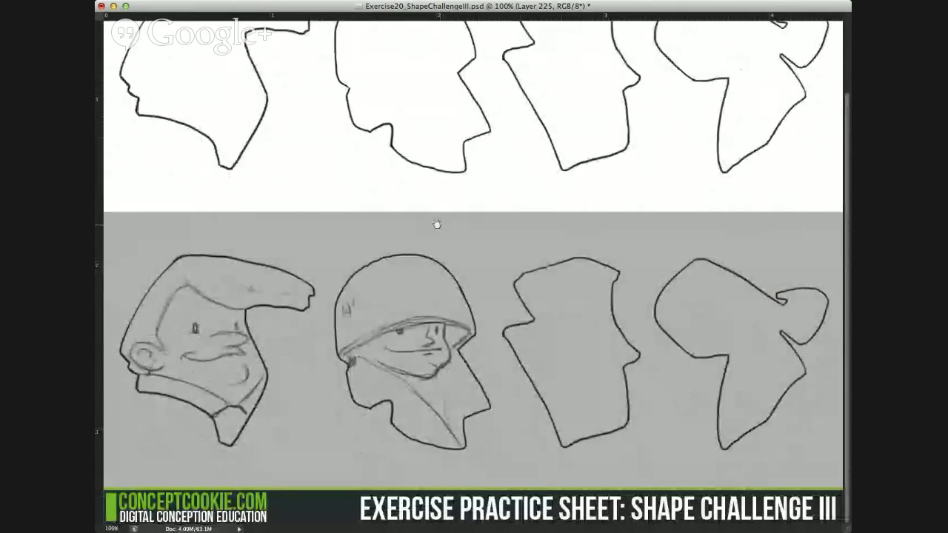
drag(436, 330, 435, 335)
click(399, 332)
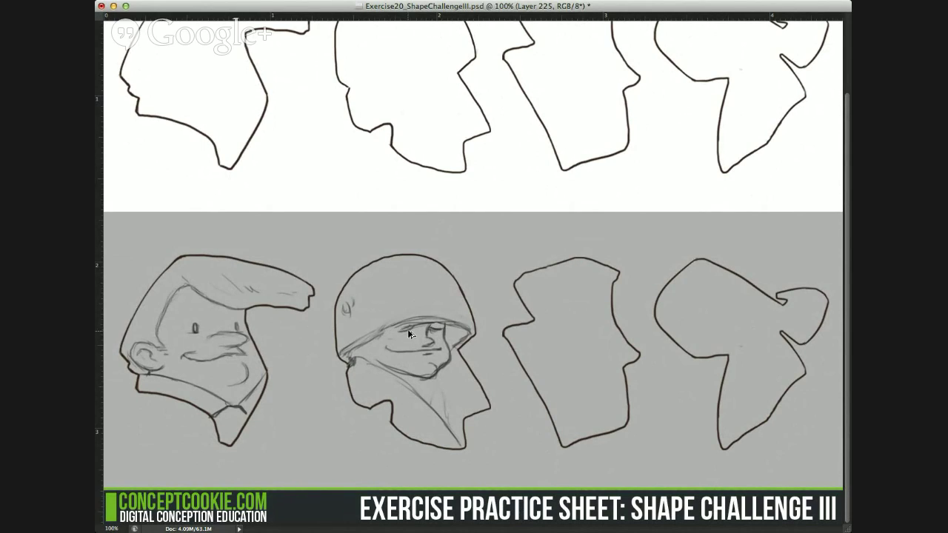
mouse_move(422, 318)
mouse_down()
mouse_move(363, 339)
mouse_move(402, 334)
mouse_move(394, 322)
mouse_move(372, 339)
mouse_move(440, 309)
mouse_move(431, 325)
mouse_move(443, 322)
mouse_move(375, 326)
mouse_move(348, 345)
mouse_move(399, 318)
mouse_move(453, 317)
mouse_move(382, 331)
mouse_move(402, 331)
mouse_up()
key(b)
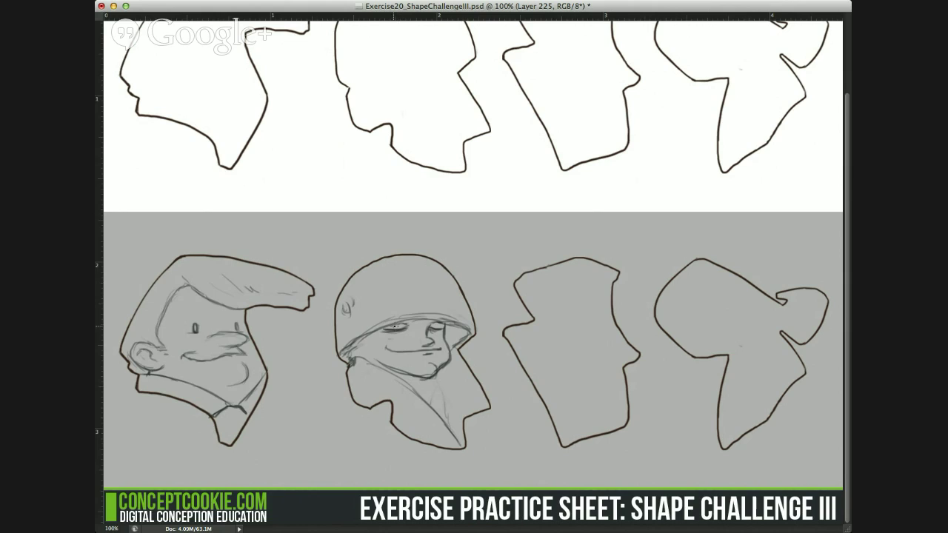
drag(399, 327, 396, 325)
click(399, 325)
drag(376, 258, 381, 285)
key(ctrl+z)
drag(443, 244, 439, 296)
key(ctrl+z)
Clean up the soldier's jaw and sketch the neck, scarf and folds tucked into the lapel.
drag(457, 343, 453, 352)
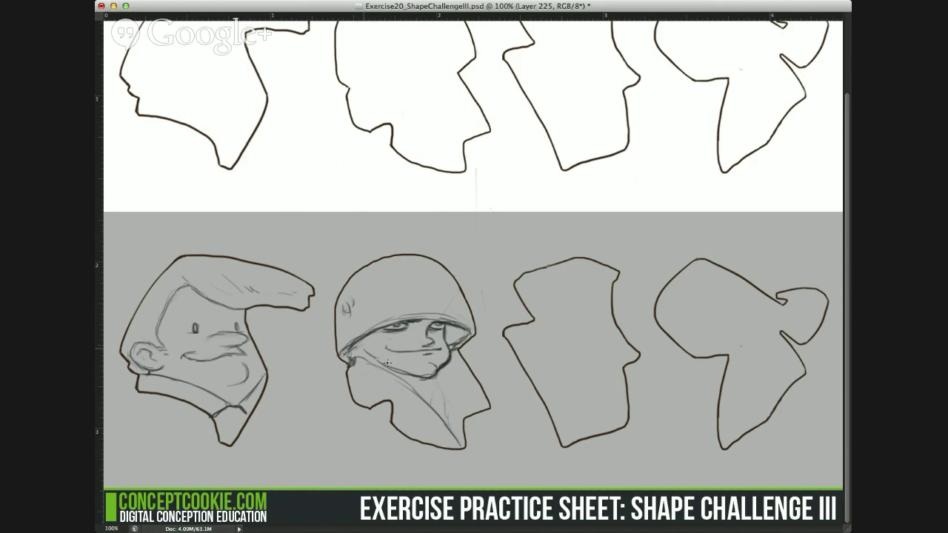
key(e)
mouse_move(420, 376)
mouse_down()
mouse_move(438, 380)
mouse_move(417, 375)
mouse_move(441, 369)
mouse_move(414, 381)
mouse_move(388, 372)
mouse_move(444, 380)
mouse_move(442, 400)
mouse_move(443, 390)
mouse_move(402, 373)
mouse_up()
key(b)
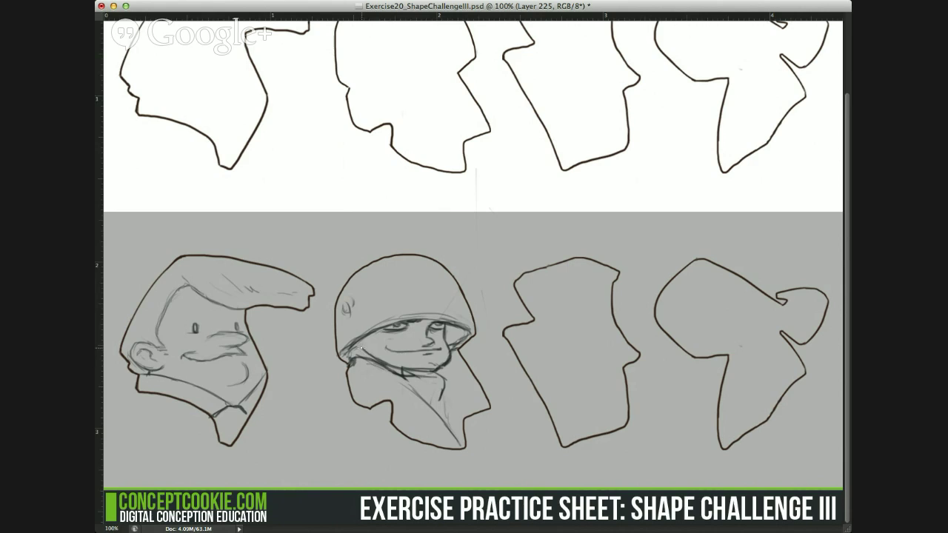
drag(356, 352, 370, 356)
mouse_move(442, 383)
mouse_down()
mouse_move(433, 407)
mouse_move(414, 389)
mouse_move(449, 411)
mouse_move(446, 433)
mouse_move(449, 407)
mouse_move(452, 429)
mouse_up()
drag(419, 394, 456, 434)
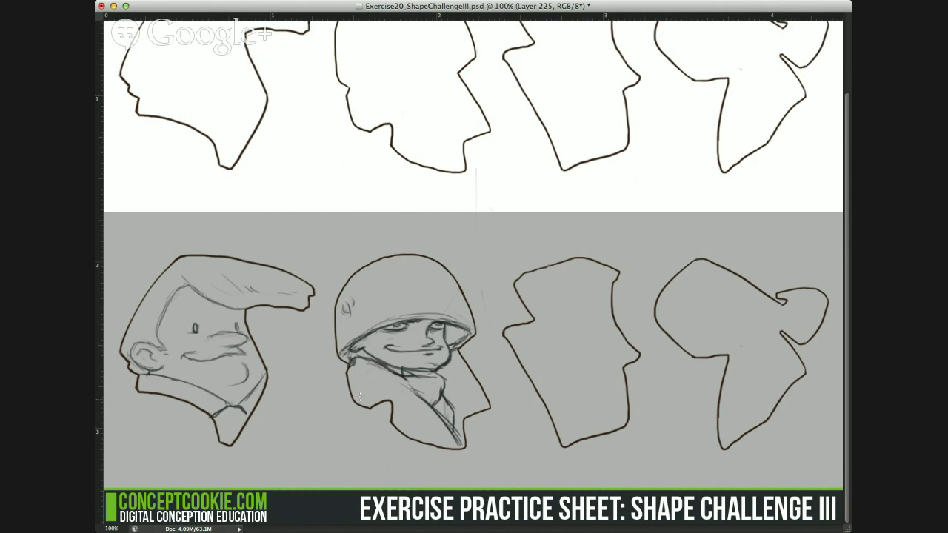
Trace an inner edge along the soldier's jacket and strengthen the helmet's brim line.
mouse_move(349, 364)
mouse_down()
mouse_move(361, 402)
mouse_move(390, 398)
mouse_move(398, 421)
mouse_move(444, 445)
mouse_up()
mouse_move(456, 348)
mouse_down()
mouse_move(485, 404)
mouse_move(461, 424)
mouse_move(457, 443)
mouse_up()
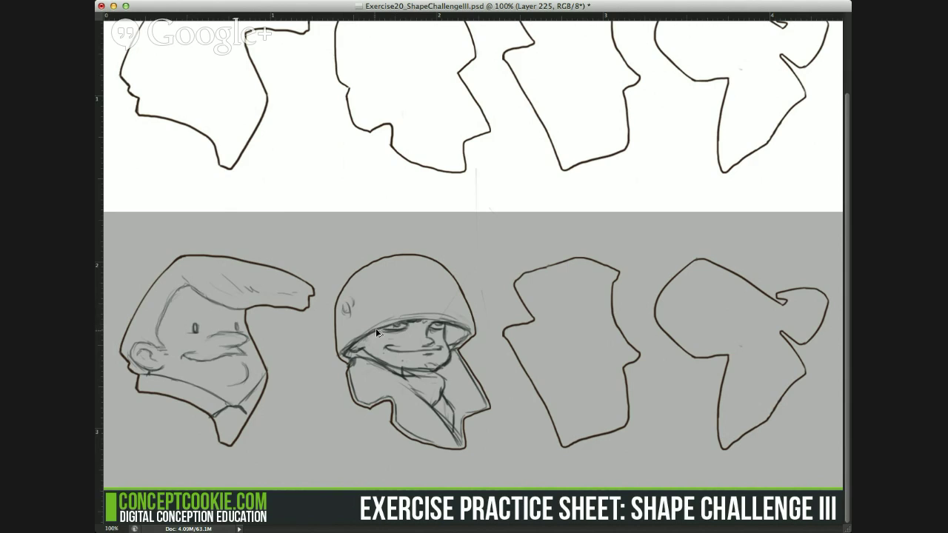
mouse_move(379, 328)
mouse_down()
mouse_move(349, 344)
mouse_move(397, 318)
mouse_move(388, 324)
mouse_move(433, 317)
mouse_move(471, 328)
mouse_up()
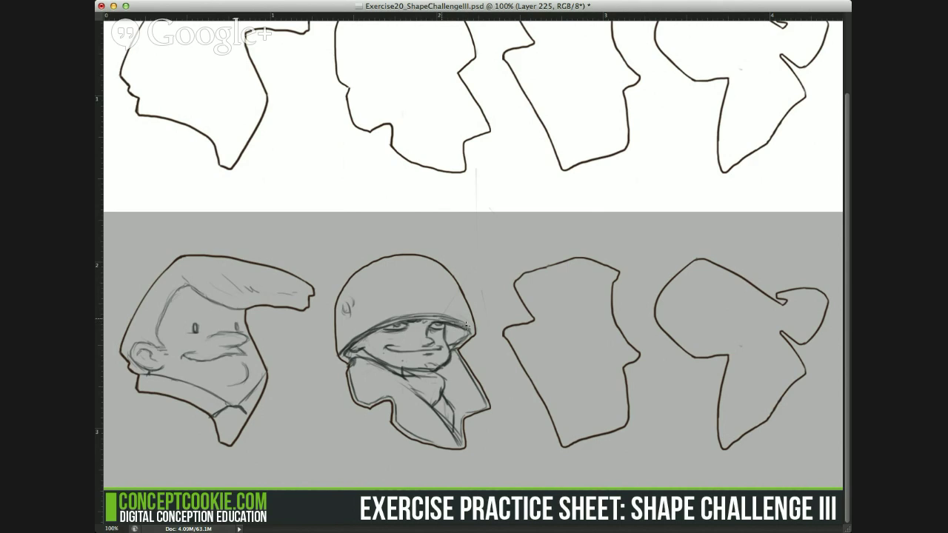
drag(457, 322, 472, 332)
Add dents, a side patch and hatching to the helmet and darken the jacket's lapel.
mouse_move(363, 275)
mouse_down()
mouse_move(368, 302)
mouse_move(348, 307)
mouse_move(367, 300)
mouse_move(345, 299)
mouse_move(358, 274)
mouse_up()
mouse_move(346, 327)
mouse_down()
mouse_move(352, 315)
mouse_move(340, 330)
mouse_move(370, 311)
mouse_move(368, 318)
mouse_up()
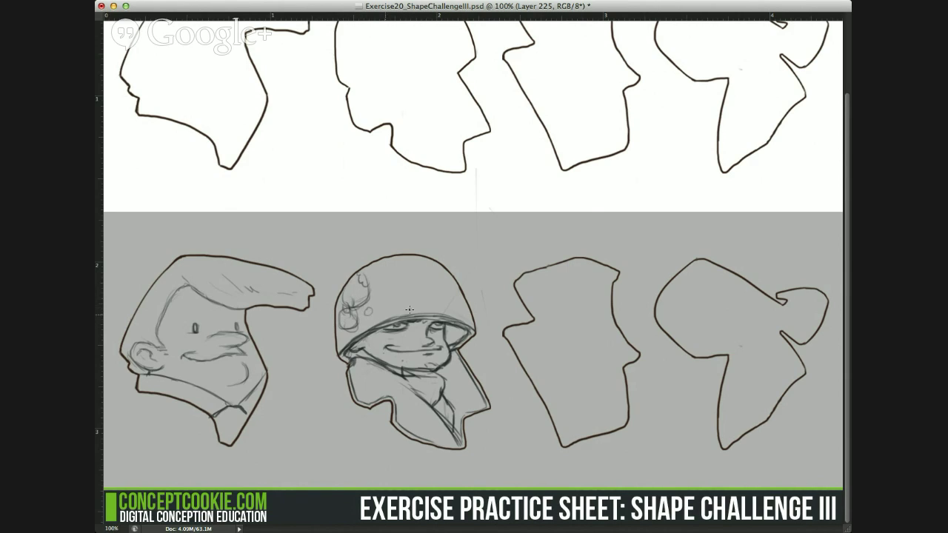
drag(456, 307, 439, 290)
mouse_move(387, 370)
mouse_down()
mouse_move(433, 403)
mouse_move(433, 417)
mouse_up()
drag(407, 383, 446, 418)
Fade the sketch layer to 20% opacity and add a new layer for the clean line work.
click(841, 209)
click(842, 202)
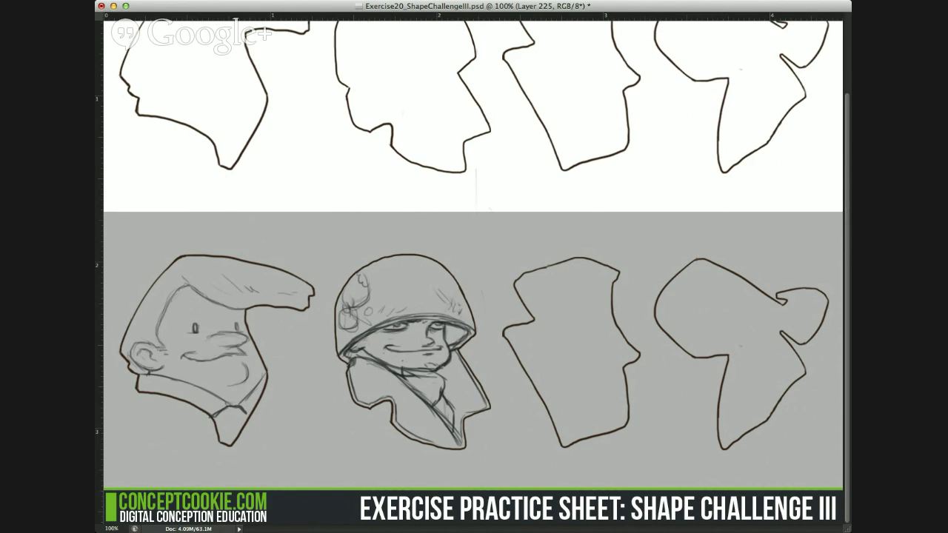
key(2)
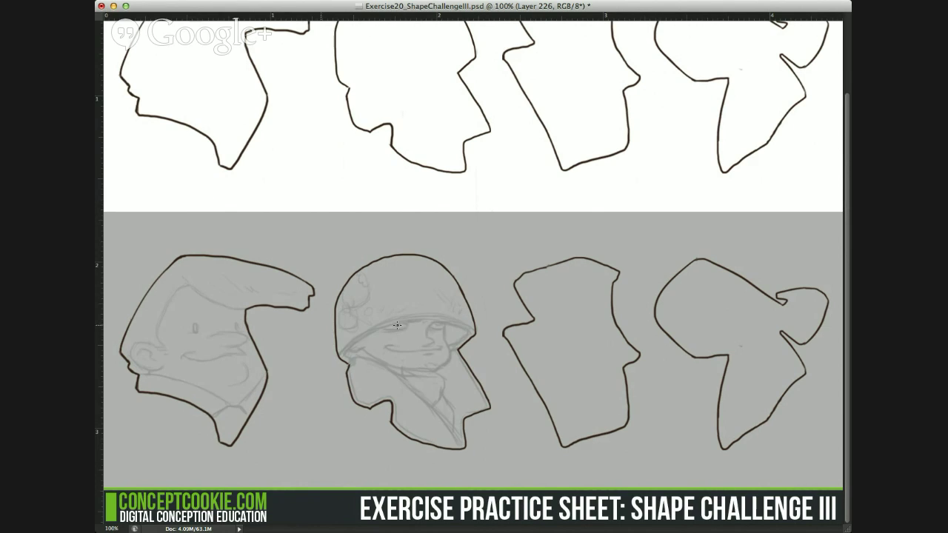
Ink the first character's ear, sideburn and collar line over the faded sketch.
drag(195, 327, 193, 333)
drag(191, 283, 159, 320)
key(super+z)
drag(187, 284, 157, 335)
key(super+z)
mouse_move(143, 347)
mouse_down()
mouse_move(129, 359)
mouse_move(157, 370)
mouse_move(149, 372)
mouse_move(146, 348)
mouse_move(154, 361)
mouse_move(146, 350)
mouse_move(148, 374)
mouse_move(136, 375)
mouse_move(197, 386)
mouse_move(181, 380)
mouse_move(228, 403)
mouse_up()
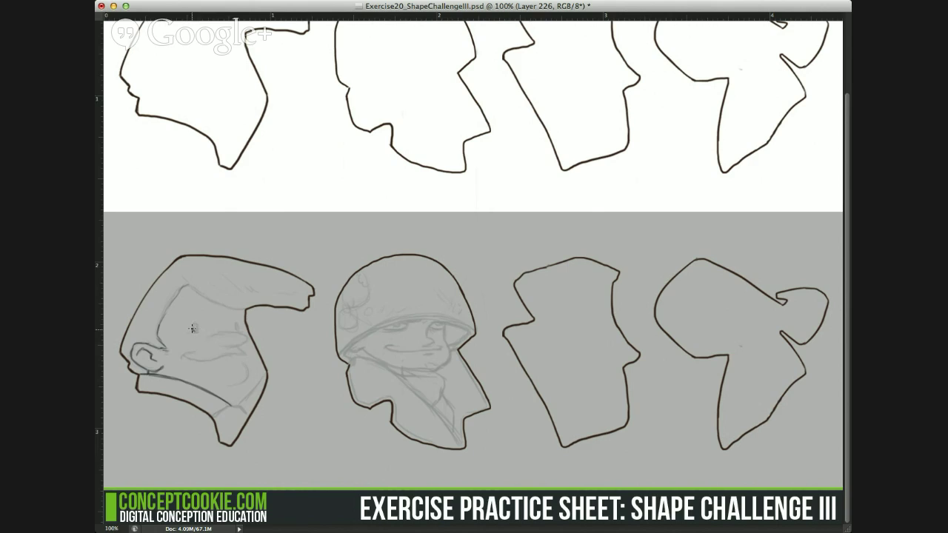
Ink the first character's eyes, eyebrows and lower hairline.
drag(194, 331, 195, 326)
mouse_move(202, 301)
mouse_down()
mouse_move(182, 311)
mouse_move(200, 305)
mouse_up()
mouse_move(211, 300)
mouse_down()
mouse_move(249, 309)
mouse_move(233, 330)
mouse_move(243, 314)
mouse_up()
key(super+z)
mouse_move(232, 315)
mouse_down()
mouse_move(242, 319)
mouse_move(234, 314)
mouse_up()
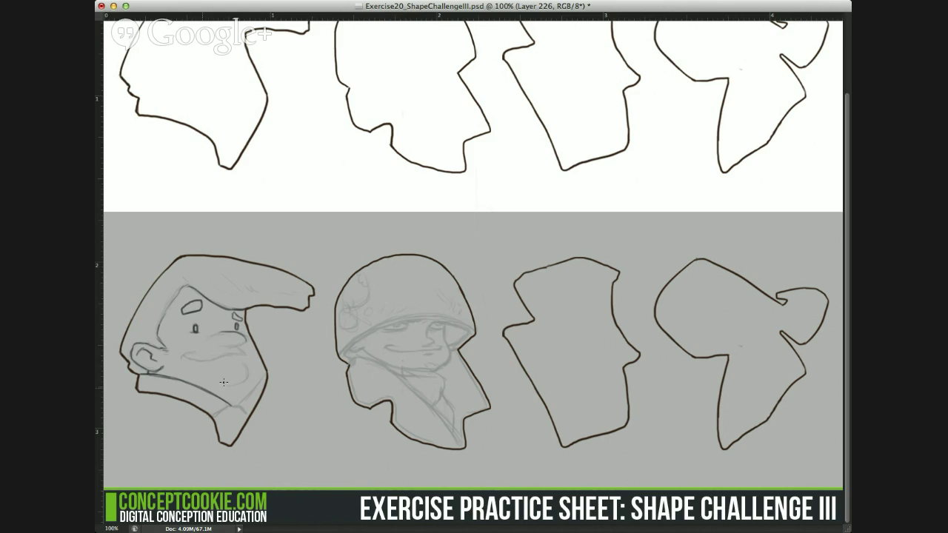
Ink the first character's nose, smile, chin, shirt collar and tie knot.
key(v)
mouse_move(200, 334)
mouse_down()
mouse_move(204, 361)
mouse_move(244, 354)
mouse_move(238, 347)
mouse_up()
key(super+z)
drag(228, 406, 217, 425)
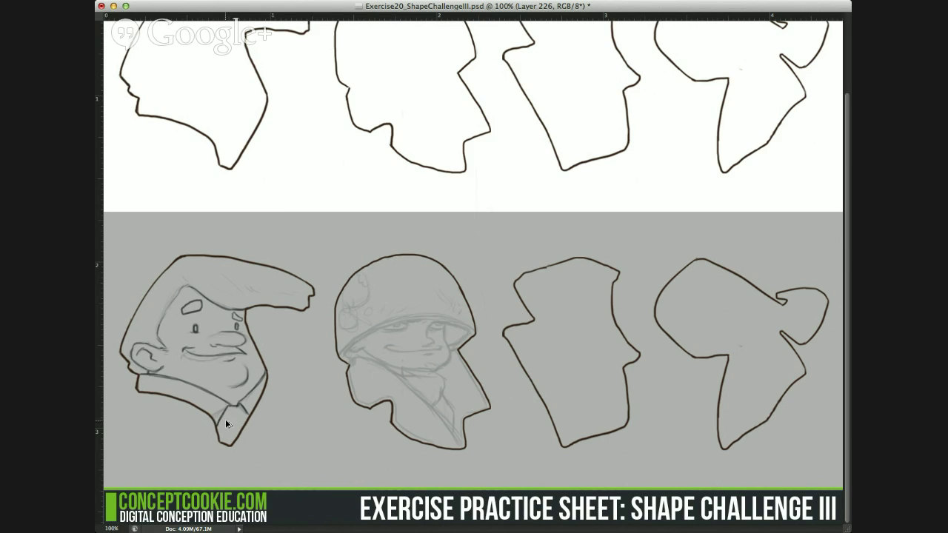
drag(228, 406, 215, 419)
Ink the soldier's cheek and jaw contour, neck and the jacket's long lapel edge.
click(842, 199)
click(842, 199)
mouse_move(446, 323)
mouse_down()
mouse_move(448, 354)
mouse_move(422, 371)
mouse_up()
mouse_move(361, 349)
mouse_down()
mouse_move(415, 370)
mouse_move(437, 366)
mouse_up()
mouse_move(350, 363)
mouse_down()
mouse_move(382, 363)
mouse_move(454, 427)
mouse_up()
key(super+z)
drag(408, 385, 461, 445)
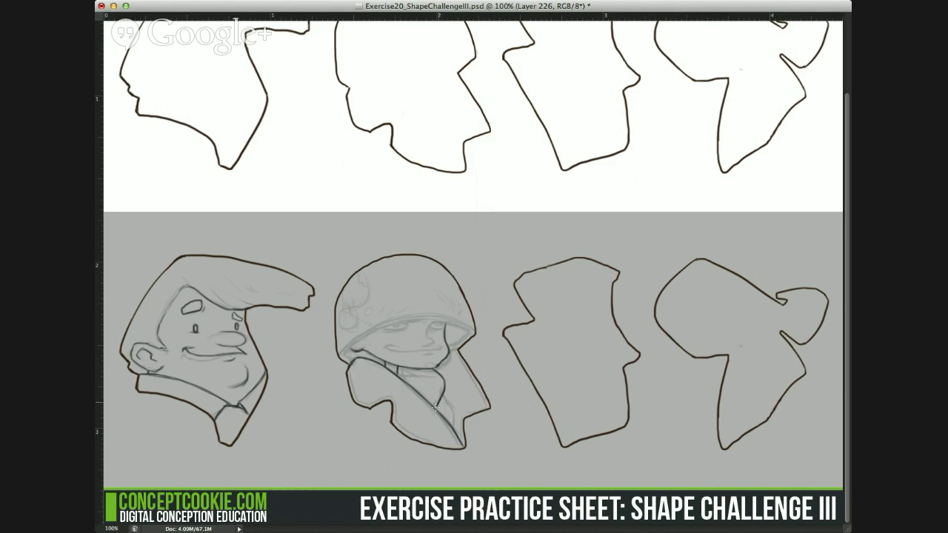
Ink the soldier's scarf folds and collar shadow, plus the helmet's brim edge.
drag(444, 400, 455, 424)
drag(392, 369, 439, 379)
drag(397, 368, 415, 371)
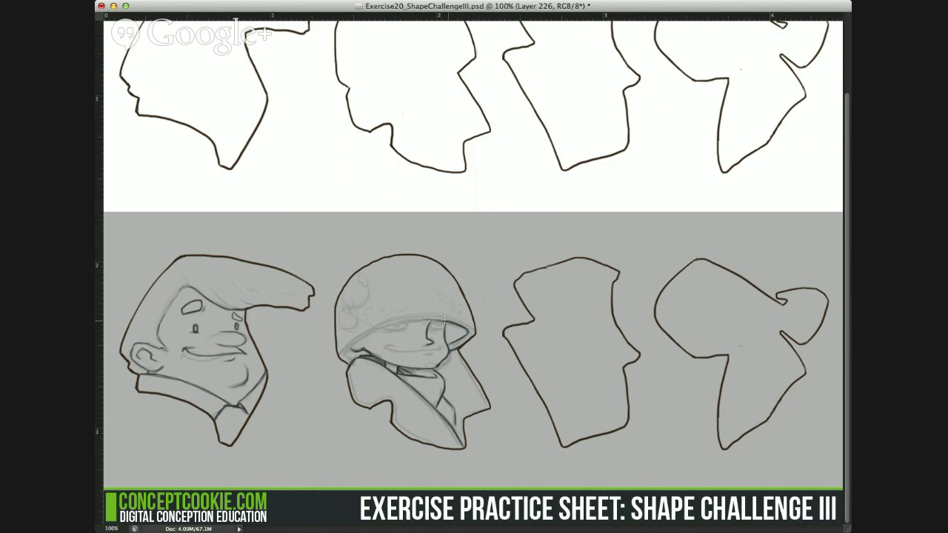
drag(467, 326, 474, 331)
drag(417, 320, 352, 343)
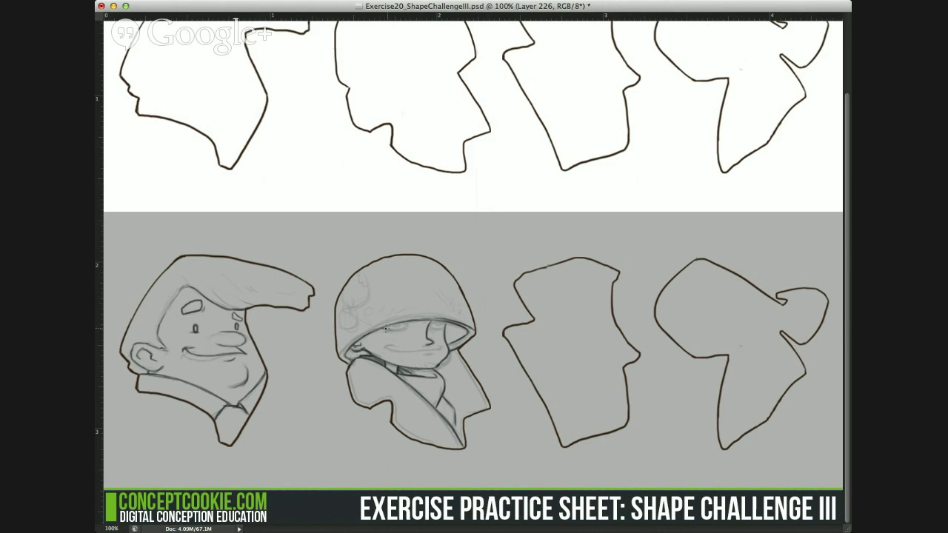
Ink the soldier's eyelid line and far eye beneath the helmet, plus the brim's side edge.
drag(384, 329, 406, 327)
drag(475, 321, 476, 358)
drag(497, 309, 466, 183)
key(super+plus)
key(super+plus)
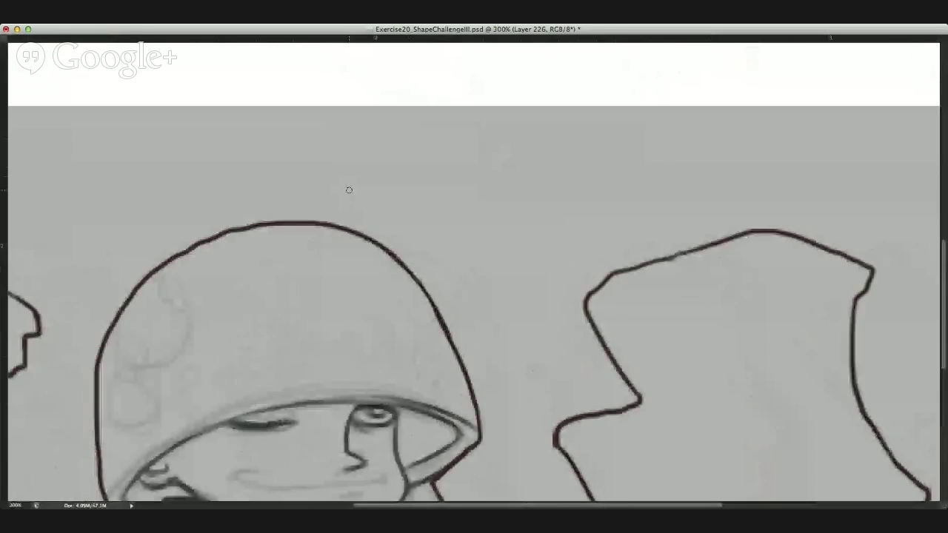
drag(283, 279, 376, 79)
key(super+minus)
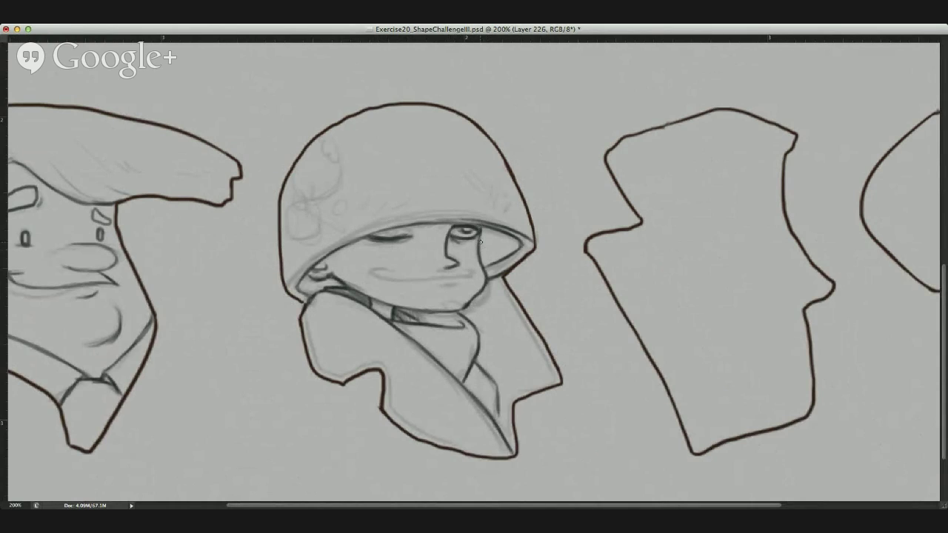
Ink the soldier's far ear and add a second line along the helmet's brim.
mouse_move(482, 241)
mouse_down()
mouse_move(482, 268)
mouse_move(480, 257)
mouse_up()
mouse_move(292, 277)
mouse_down()
mouse_move(387, 225)
mouse_move(494, 221)
mouse_move(385, 225)
mouse_move(304, 268)
mouse_up()
key(super+alt+z)
key(super+alt+z)
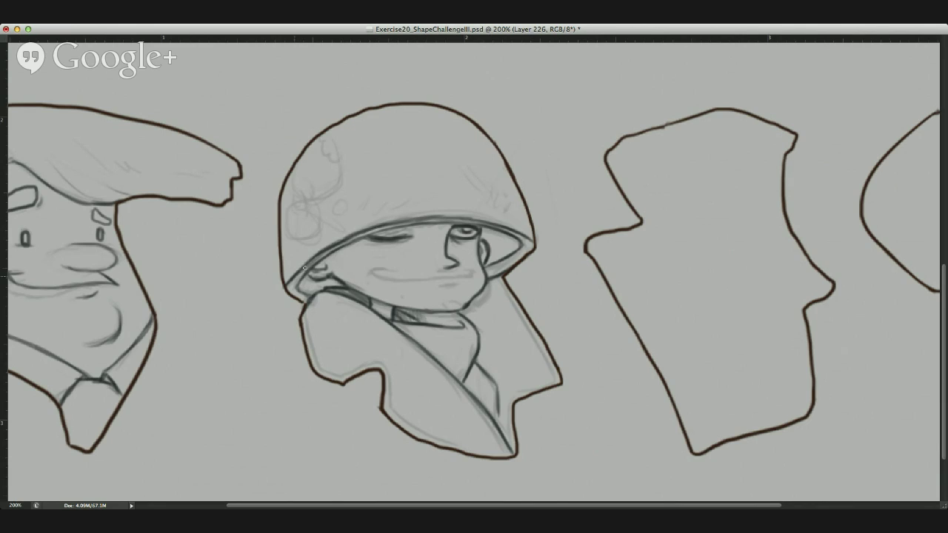
drag(426, 215, 474, 219)
key(super+alt+z)
Ink the soldier's upper eyelids, near eye detail and nostril.
drag(440, 226, 474, 224)
drag(408, 228, 384, 231)
key(super+z)
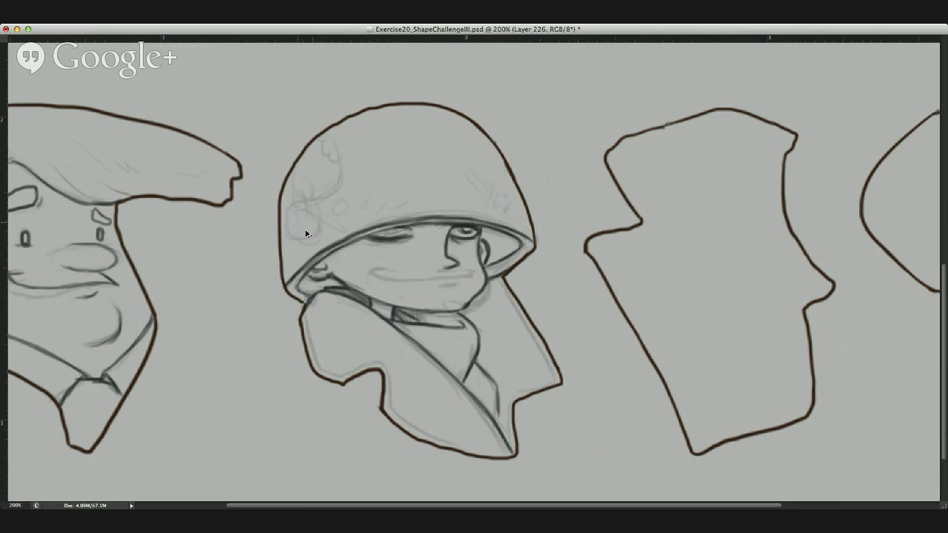
mouse_move(385, 230)
mouse_down()
mouse_move(414, 234)
mouse_move(392, 240)
mouse_move(467, 230)
mouse_up()
drag(440, 263, 446, 266)
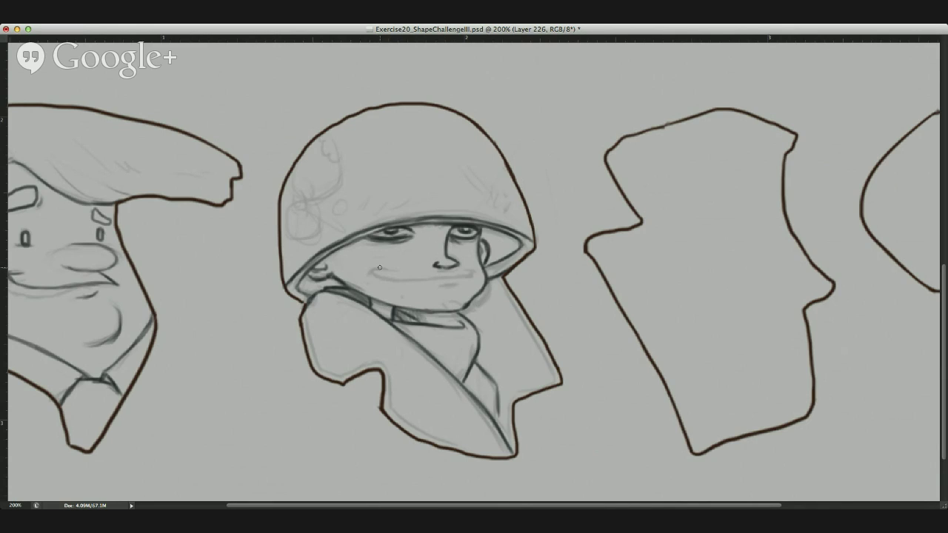
Ink the soldier's wide smile with its raised corner, redoing unsatisfactory strokes.
mouse_move(479, 271)
mouse_down()
mouse_move(414, 281)
mouse_move(359, 277)
mouse_move(351, 267)
mouse_up()
key(super+z)
mouse_move(472, 278)
mouse_down()
mouse_move(384, 282)
mouse_move(348, 268)
mouse_move(377, 267)
mouse_up()
key(alt+super+z)
key(alt+super+z)
key(e)
key(b)
mouse_move(468, 279)
mouse_down()
mouse_move(476, 276)
mouse_move(427, 284)
mouse_move(474, 275)
mouse_up()
key(super+z)
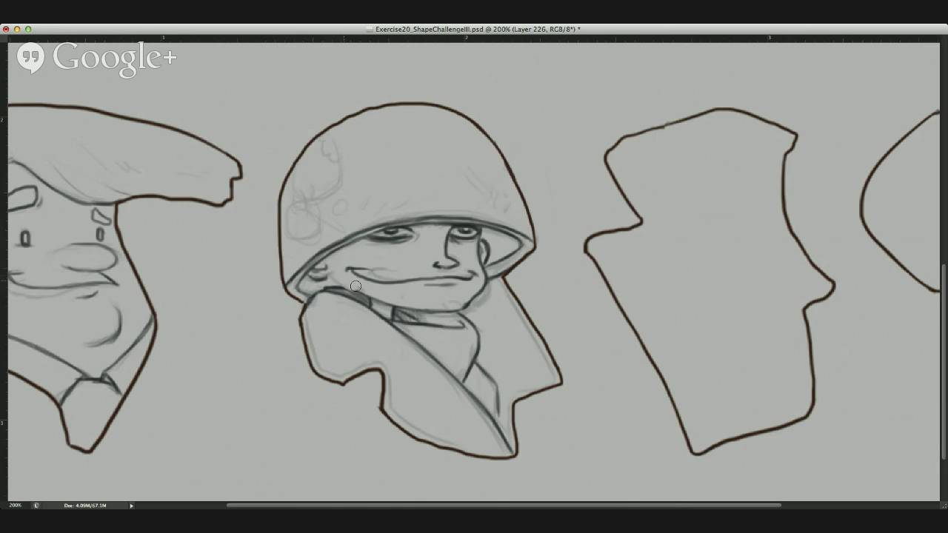
Clean up the sketch lines around the soldier's cheek and jaw, and refine the lower lip.
drag(322, 278, 443, 311)
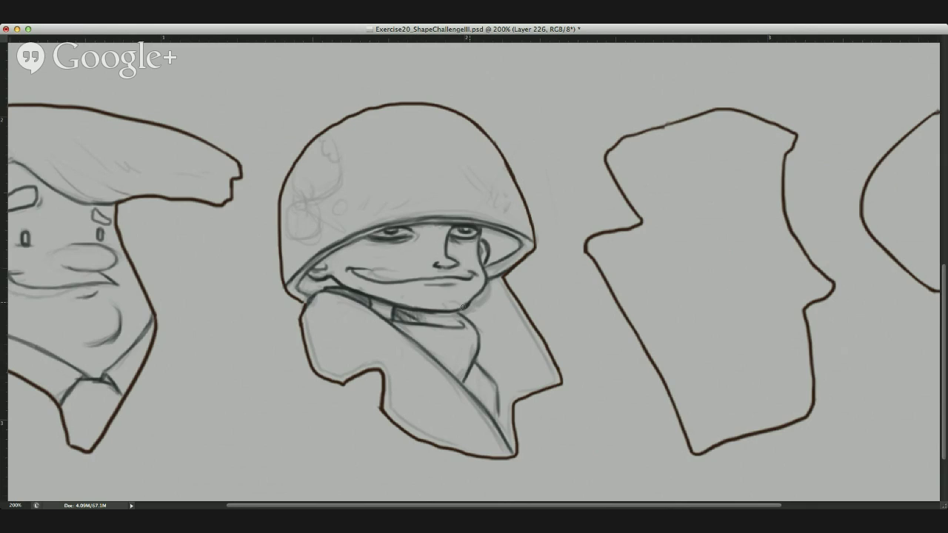
drag(455, 298, 439, 297)
key(super+minus)
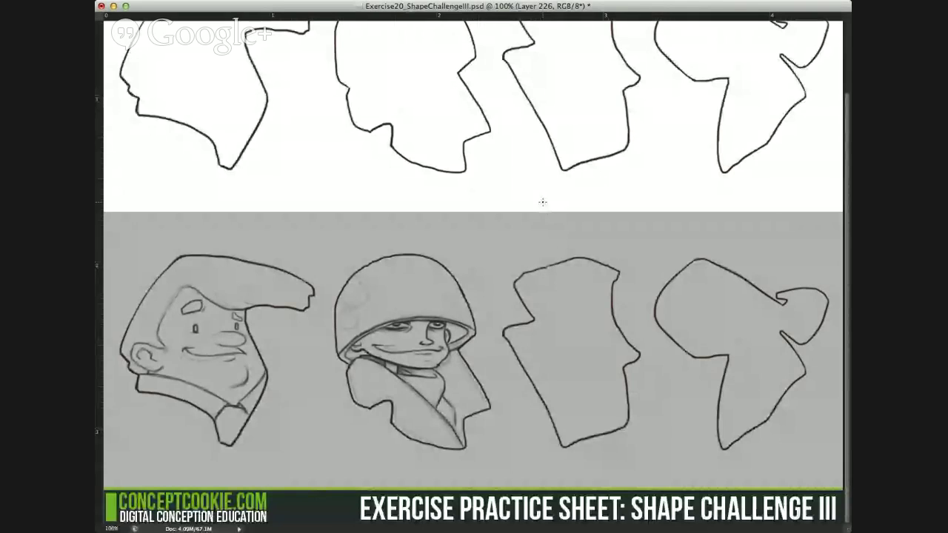
Paint a soft orange skin tone over the first character's face, ear and neck on a new layer.
key(super+plus)
mouse_move(286, 332)
mouse_down()
mouse_move(349, 250)
mouse_move(359, 198)
mouse_up()
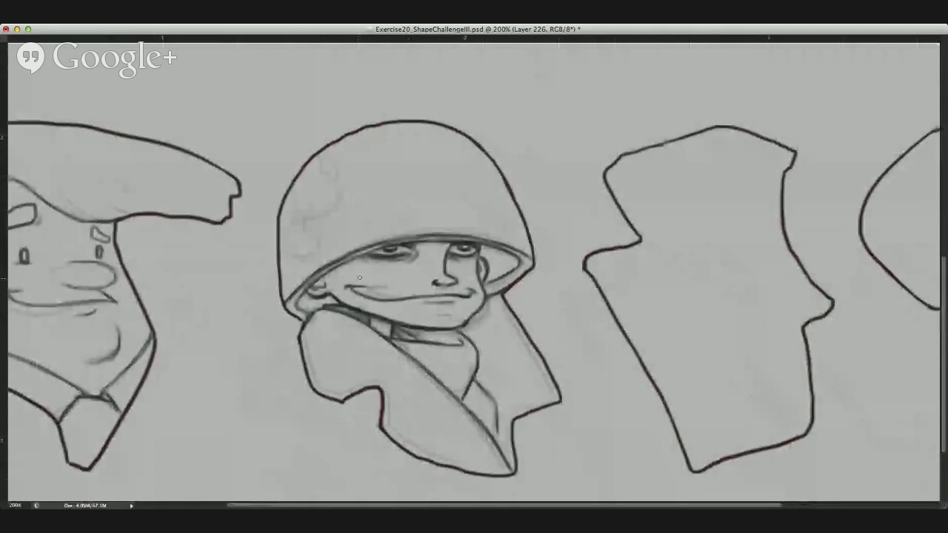
drag(359, 278, 422, 250)
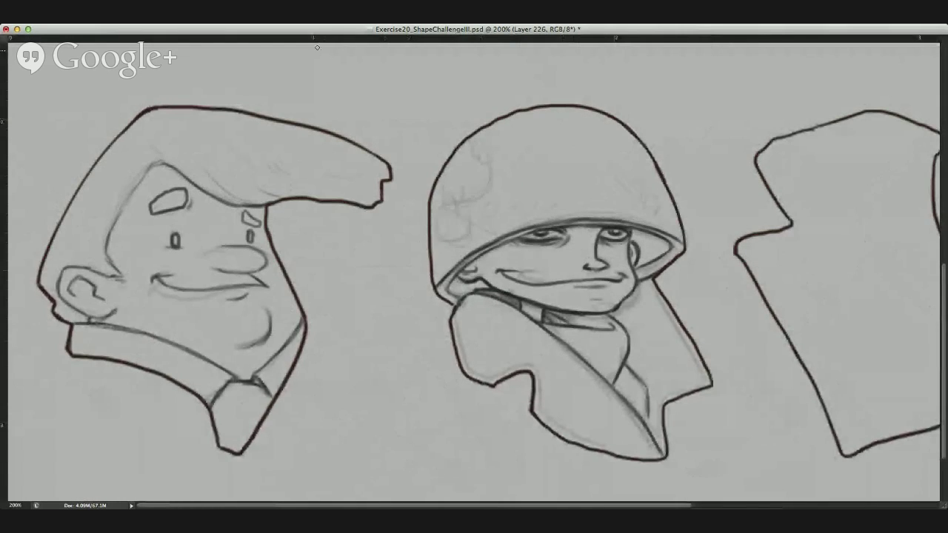
click(694, 207)
click(694, 207)
mouse_move(278, 256)
ctrl+alt+mouse_down()
mouse_move(355, 262)
mouse_move(311, 254)
mouse_move(314, 81)
ctrl+alt+mouse_up()
ctrl+alt+drag(305, 210, 306, 192)
ctrl+alt+drag(303, 136, 297, 401)
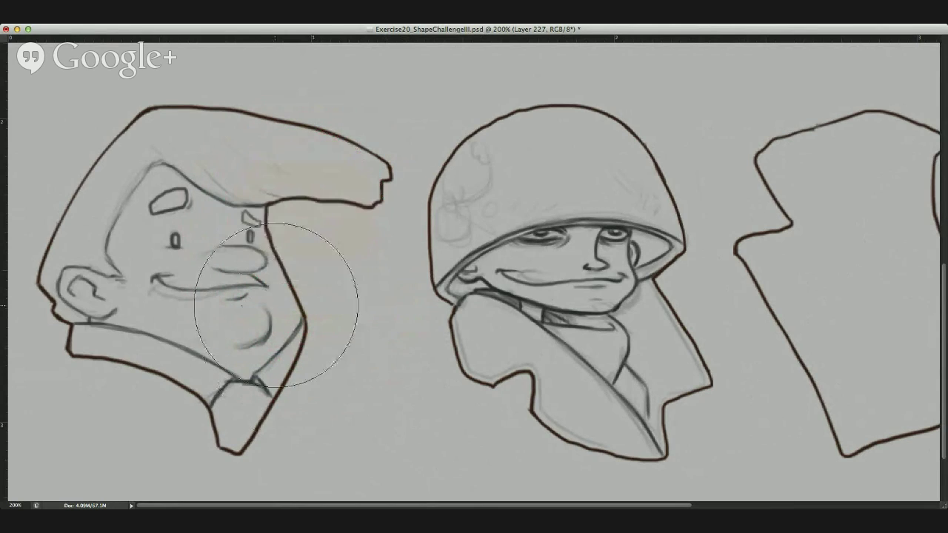
ctrl+alt+drag(335, 249, 284, 250)
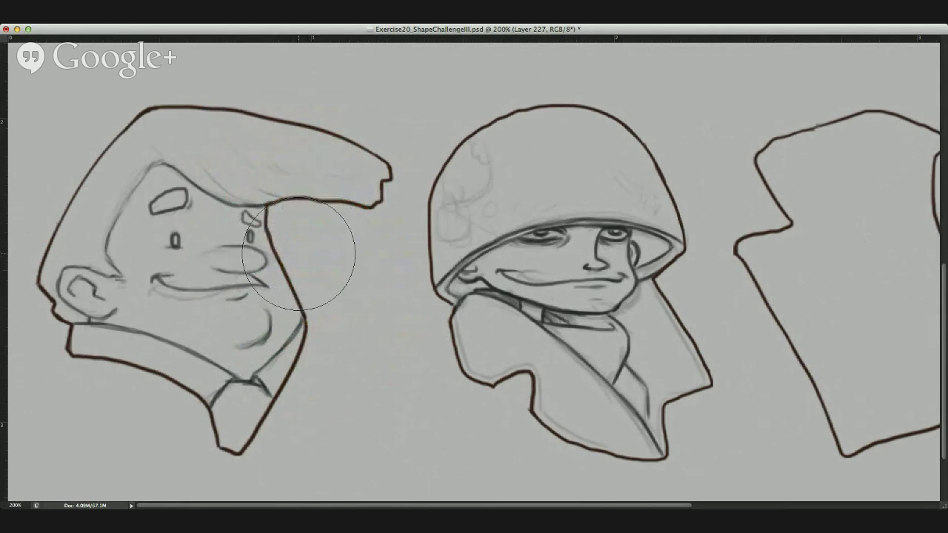
mouse_move(349, 247)
ctrl+alt+mouse_down()
mouse_move(395, 262)
mouse_move(306, 245)
mouse_move(298, 254)
mouse_move(378, 244)
mouse_move(364, 250)
mouse_move(365, 63)
mouse_move(351, 343)
mouse_move(356, 131)
mouse_move(342, 297)
mouse_move(351, 114)
mouse_move(349, 339)
mouse_move(347, 123)
mouse_move(345, 259)
mouse_move(326, 208)
mouse_move(336, 80)
mouse_move(311, 173)
mouse_move(251, 201)
mouse_move(275, 165)
ctrl+alt+mouse_up()
mouse_move(248, 237)
ctrl+alt+mouse_down()
mouse_move(314, 238)
mouse_move(304, 238)
mouse_move(278, 296)
ctrl+alt+mouse_up()
key(super+z)
mouse_move(259, 240)
mouse_down()
mouse_move(279, 305)
mouse_move(227, 358)
mouse_move(218, 339)
mouse_move(247, 344)
mouse_move(244, 212)
mouse_move(189, 280)
mouse_move(237, 145)
mouse_move(180, 163)
mouse_move(117, 239)
mouse_move(126, 275)
mouse_move(84, 244)
mouse_move(52, 264)
mouse_move(108, 323)
mouse_move(244, 411)
mouse_move(278, 356)
mouse_move(271, 248)
mouse_move(292, 296)
mouse_move(211, 391)
mouse_move(201, 392)
mouse_move(204, 345)
mouse_move(116, 311)
mouse_move(275, 264)
mouse_move(117, 296)
mouse_move(188, 190)
mouse_move(185, 173)
mouse_move(165, 165)
mouse_move(200, 215)
mouse_move(185, 211)
mouse_move(268, 229)
mouse_move(245, 356)
mouse_move(286, 324)
mouse_up()
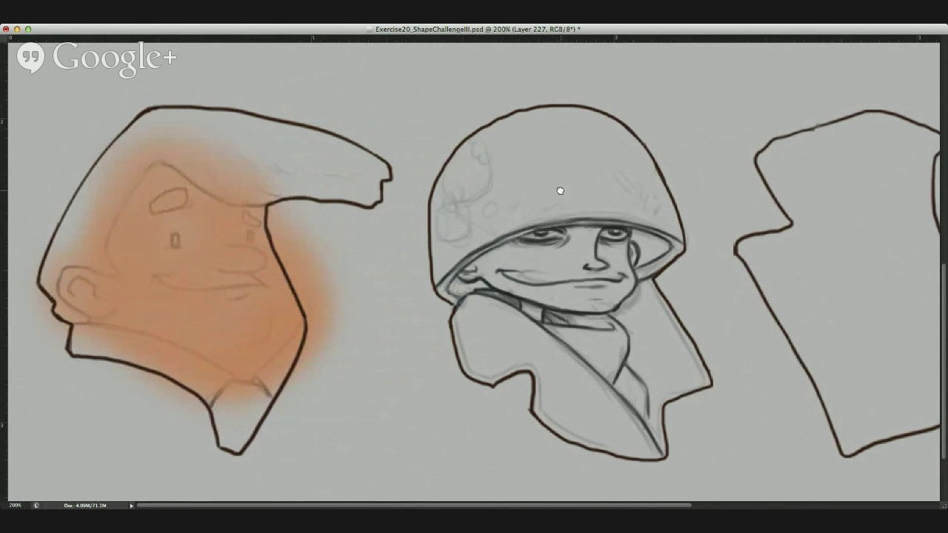
Paint the first character's hair dark brown with a large soft brush on a separate layer.
mouse_move(152, 131)
mouse_down()
mouse_move(222, 178)
mouse_move(212, 155)
mouse_move(212, 180)
mouse_move(229, 186)
mouse_up()
key(ctrl+z)
key(ctrl+z)
mouse_move(180, 152)
mouse_down()
mouse_move(327, 190)
mouse_move(376, 158)
mouse_move(201, 117)
mouse_move(144, 123)
mouse_move(82, 233)
mouse_move(93, 258)
mouse_move(52, 254)
mouse_move(42, 272)
mouse_move(81, 325)
mouse_move(125, 286)
mouse_up()
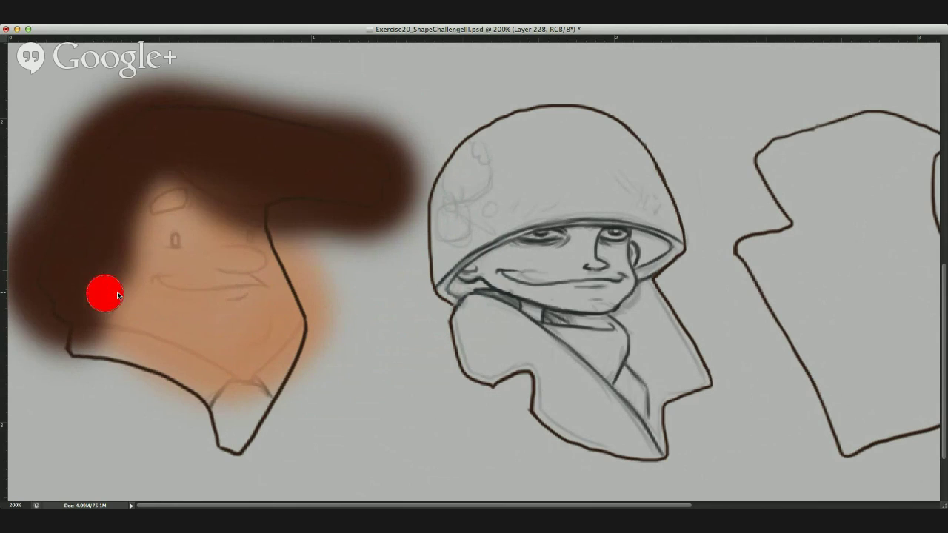
Erase the brown from the face, ear and collar, lowering the hair layer's opacity to 80% while tracing the hairline and restoring it to 100%.
mouse_move(185, 196)
mouse_down()
mouse_move(164, 189)
mouse_move(222, 222)
mouse_move(292, 217)
mouse_move(195, 233)
mouse_up()
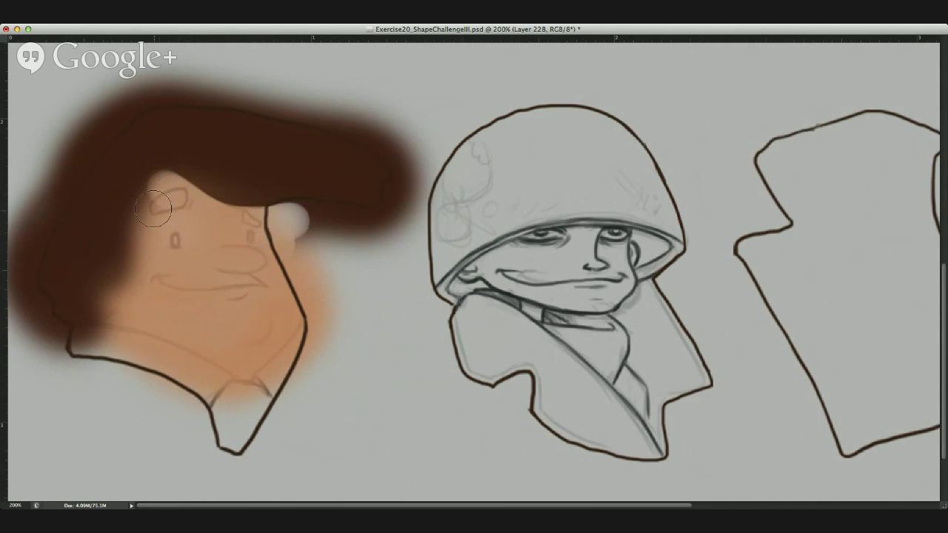
mouse_move(167, 197)
mouse_down()
mouse_move(137, 222)
mouse_move(163, 189)
mouse_move(129, 251)
mouse_up()
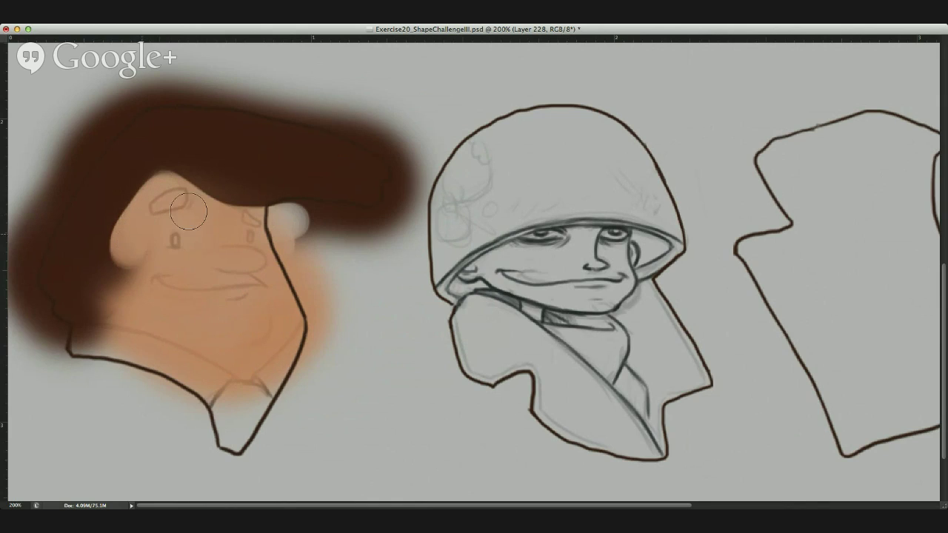
key(8)
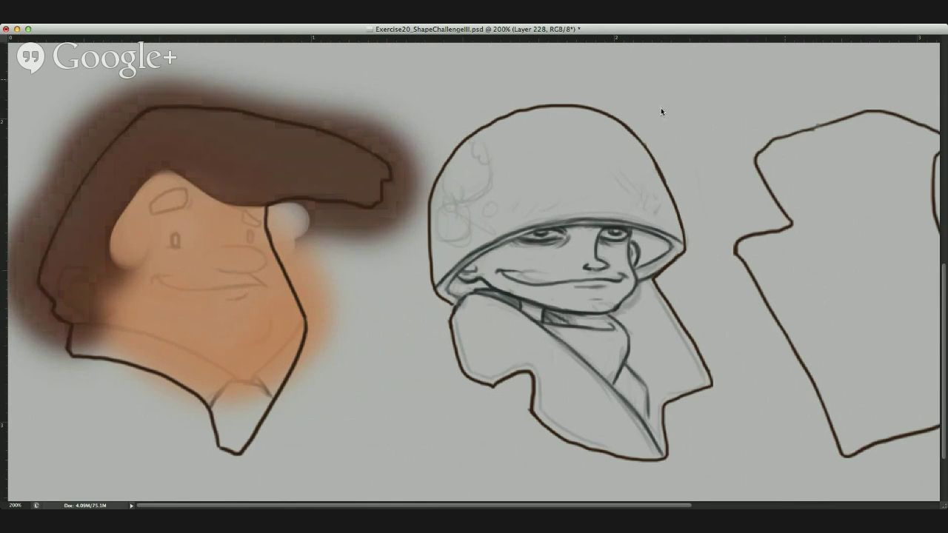
mouse_move(162, 194)
ctrl+alt+mouse_down()
mouse_move(168, 183)
mouse_move(123, 231)
mouse_move(113, 300)
mouse_move(80, 277)
mouse_move(88, 299)
mouse_move(109, 312)
mouse_move(71, 335)
mouse_move(118, 339)
ctrl+alt+mouse_up()
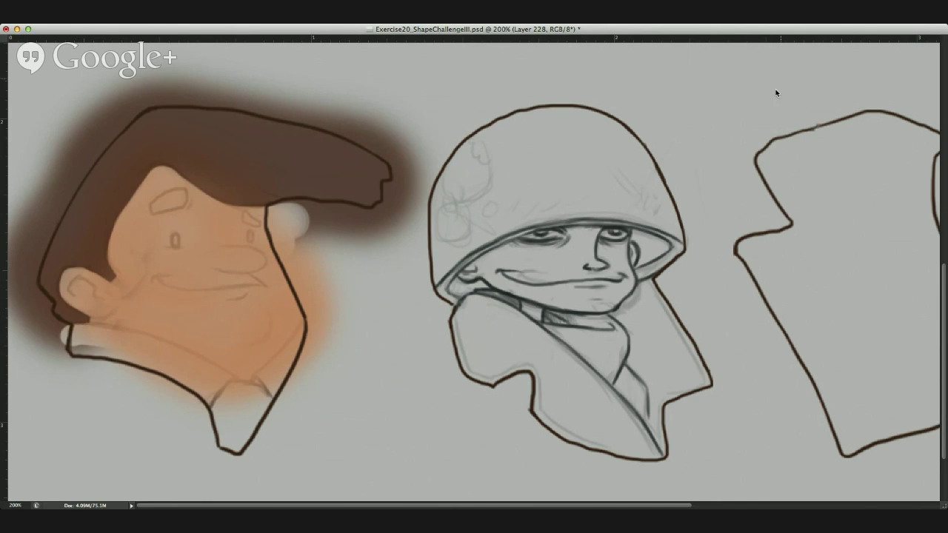
key(0)
mouse_move(127, 336)
mouse_down()
mouse_move(77, 362)
mouse_move(129, 352)
mouse_up()
click(131, 320)
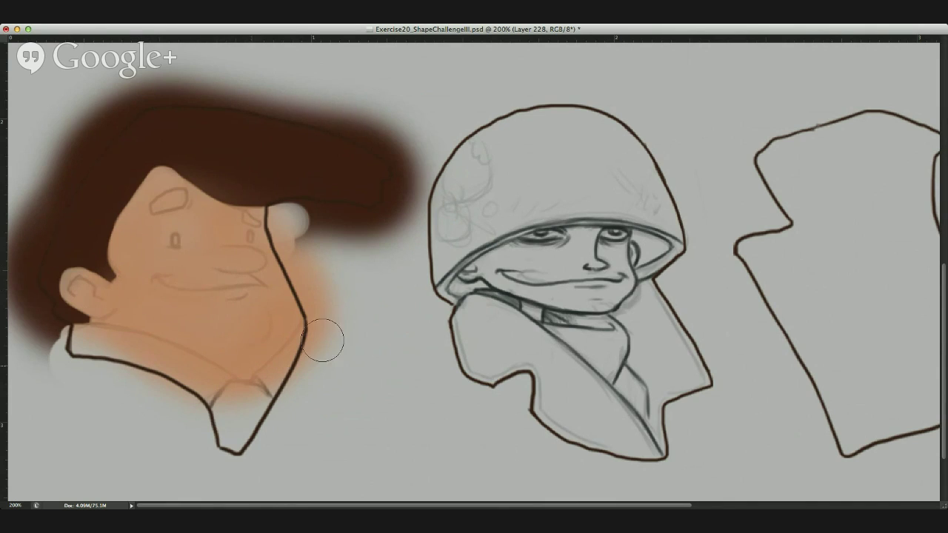
Erase the brown spill outside the hair silhouette, under the quiff, behind the head and above it.
drag(288, 226, 395, 200)
key(super+z)
mouse_move(291, 222)
mouse_down()
mouse_move(345, 230)
mouse_move(408, 173)
mouse_move(407, 211)
mouse_move(418, 178)
mouse_move(364, 246)
mouse_move(280, 243)
mouse_up()
mouse_move(110, 109)
mouse_down()
mouse_move(25, 229)
mouse_move(17, 271)
mouse_move(25, 325)
mouse_move(32, 305)
mouse_up()
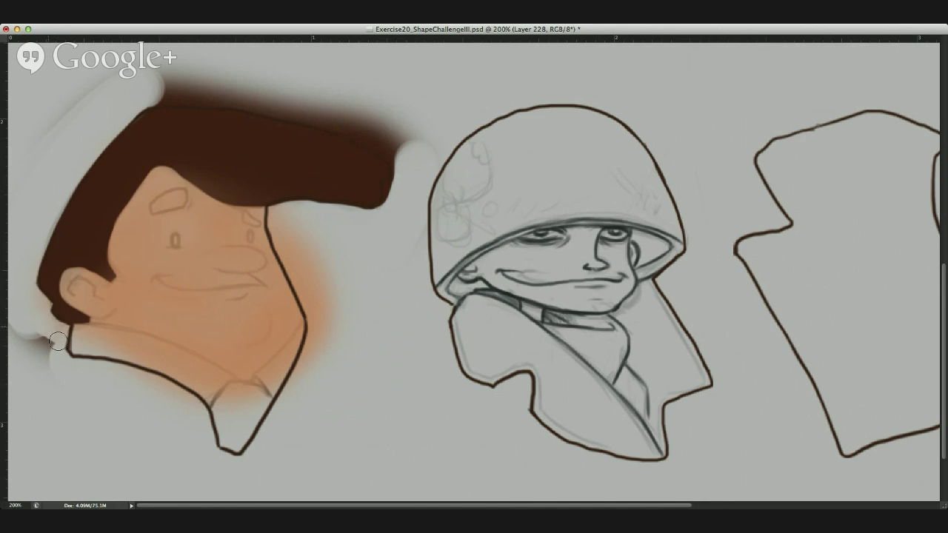
mouse_move(61, 341)
mouse_down()
mouse_move(38, 356)
mouse_move(12, 334)
mouse_up()
mouse_move(52, 181)
mouse_down()
mouse_move(178, 70)
mouse_move(185, 84)
mouse_move(153, 89)
mouse_move(219, 84)
mouse_move(136, 56)
mouse_up()
mouse_move(268, 93)
mouse_down()
mouse_move(237, 89)
mouse_move(300, 97)
mouse_move(258, 89)
mouse_move(417, 155)
mouse_move(351, 121)
mouse_move(434, 144)
mouse_move(259, 64)
mouse_up()
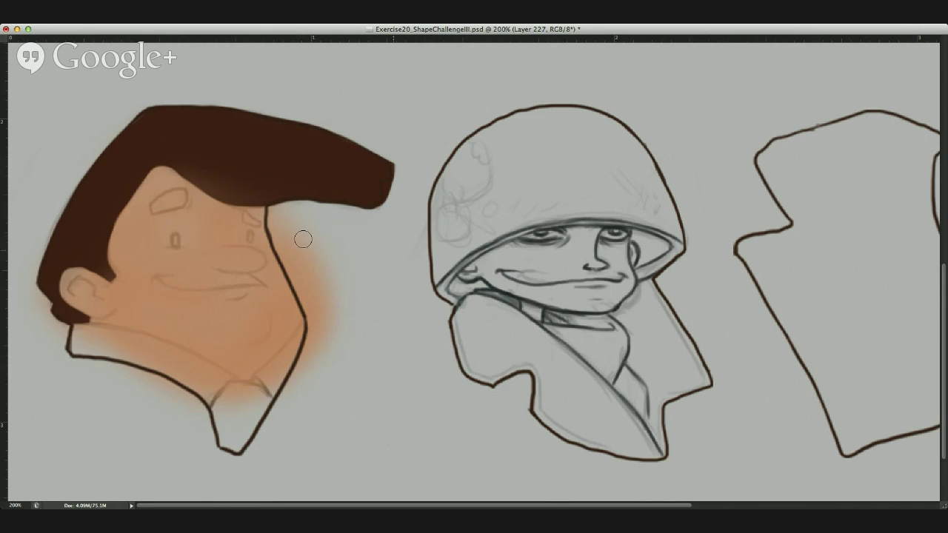
Erase the skin tone spilling past the face outline and over the shirt collar and tie.
mouse_move(282, 220)
mouse_down()
mouse_move(285, 196)
mouse_move(318, 313)
mouse_move(323, 342)
mouse_move(313, 348)
mouse_move(307, 226)
mouse_move(316, 258)
mouse_up()
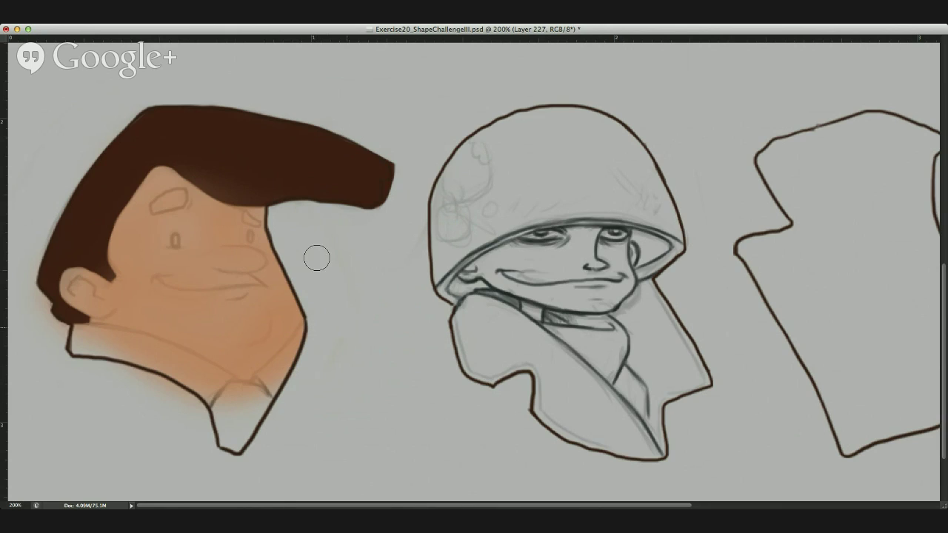
mouse_move(323, 322)
mouse_down()
mouse_move(297, 337)
mouse_move(306, 339)
mouse_up()
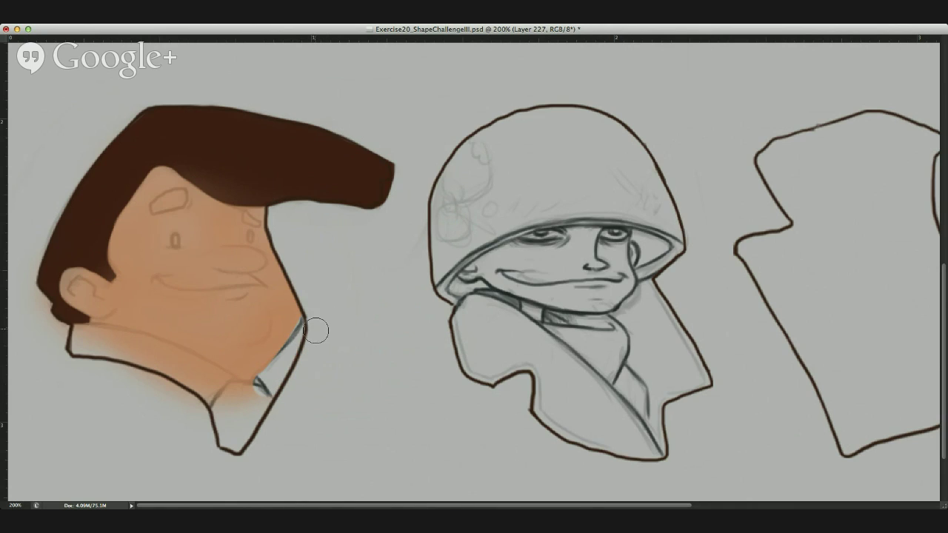
key(super+z)
drag(321, 326, 280, 373)
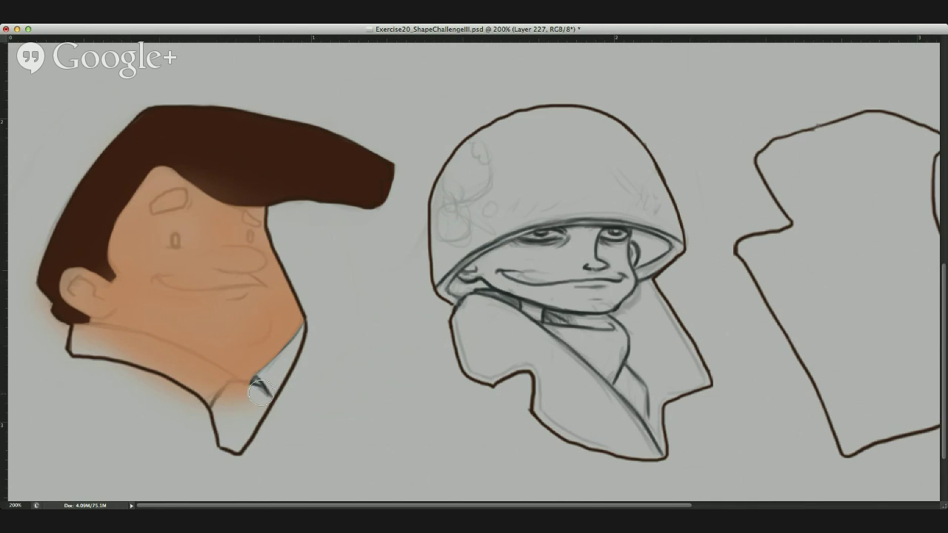
mouse_move(102, 345)
mouse_down()
mouse_move(194, 378)
mouse_move(165, 364)
mouse_move(240, 406)
mouse_move(200, 423)
mouse_move(152, 412)
mouse_up()
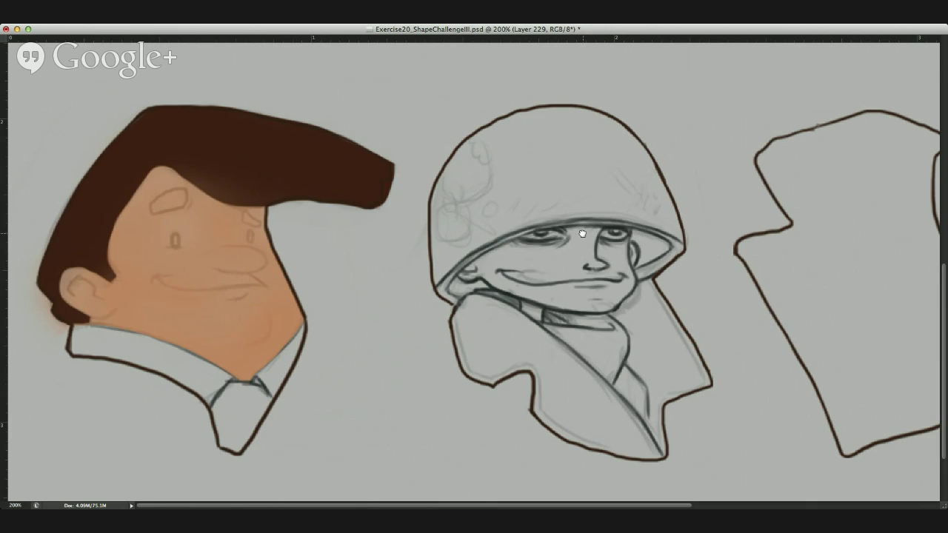
Paint the first character's shirt collar and tie area blue on a new layer.
ctrl+alt+drag(122, 359, 132, 360)
drag(68, 340, 182, 381)
drag(313, 348, 268, 402)
drag(301, 347, 273, 400)
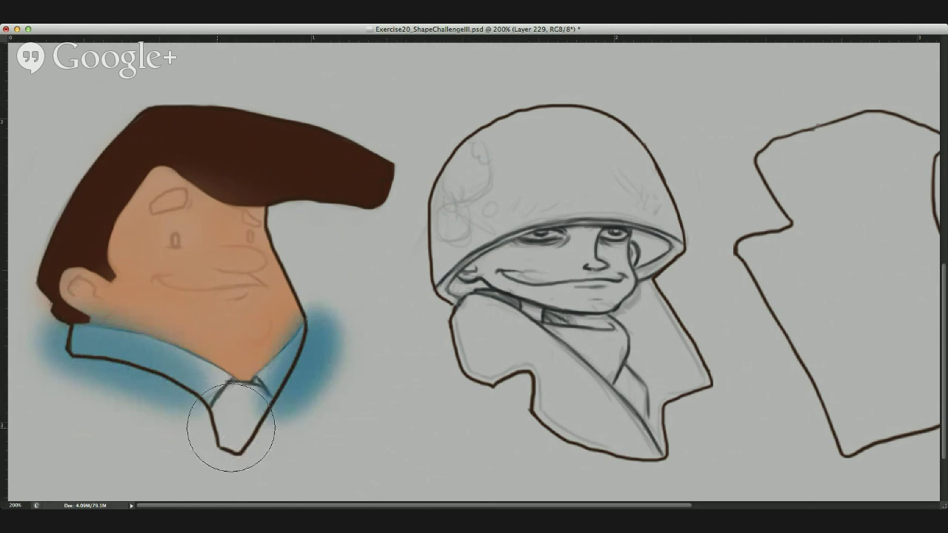
mouse_move(222, 415)
mouse_down()
mouse_move(226, 437)
mouse_move(201, 421)
mouse_move(217, 389)
mouse_move(95, 361)
mouse_up()
key(super+z)
mouse_move(182, 377)
mouse_down()
mouse_move(59, 348)
mouse_move(218, 381)
mouse_move(228, 396)
mouse_move(288, 385)
mouse_move(305, 348)
mouse_up()
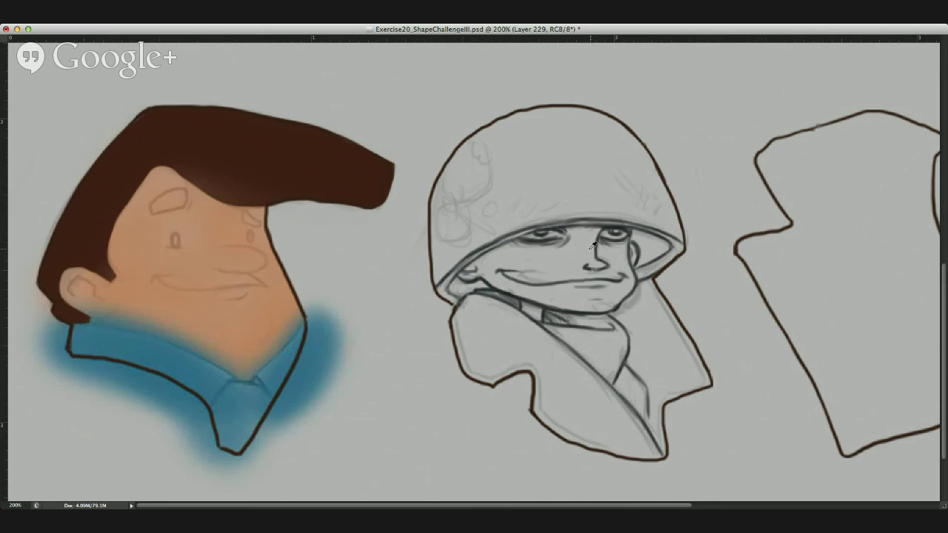
Paint the first character's tie light blue with a smaller soft brush.
ctrl+alt+drag(268, 394, 228, 393)
mouse_move(233, 397)
mouse_down()
mouse_move(228, 407)
mouse_move(243, 394)
mouse_move(258, 407)
mouse_move(237, 395)
mouse_move(238, 441)
mouse_move(227, 398)
mouse_move(256, 396)
mouse_up()
key(super+z)
key(super+z)
Erase the blue spilling over the chin and neck and outside the collar and tie outline.
key(e)
mouse_move(88, 380)
mouse_down()
mouse_move(180, 412)
mouse_move(130, 392)
mouse_move(189, 425)
mouse_move(145, 395)
mouse_move(186, 423)
mouse_move(182, 413)
mouse_move(186, 429)
mouse_move(115, 407)
mouse_move(47, 338)
mouse_move(42, 317)
mouse_move(59, 380)
mouse_up()
mouse_move(149, 320)
mouse_down()
mouse_move(84, 300)
mouse_move(182, 316)
mouse_move(239, 338)
mouse_move(242, 355)
mouse_up()
ctrl+alt+drag(284, 316, 256, 317)
drag(230, 357, 233, 365)
mouse_move(272, 340)
mouse_down()
mouse_move(300, 317)
mouse_move(247, 367)
mouse_up()
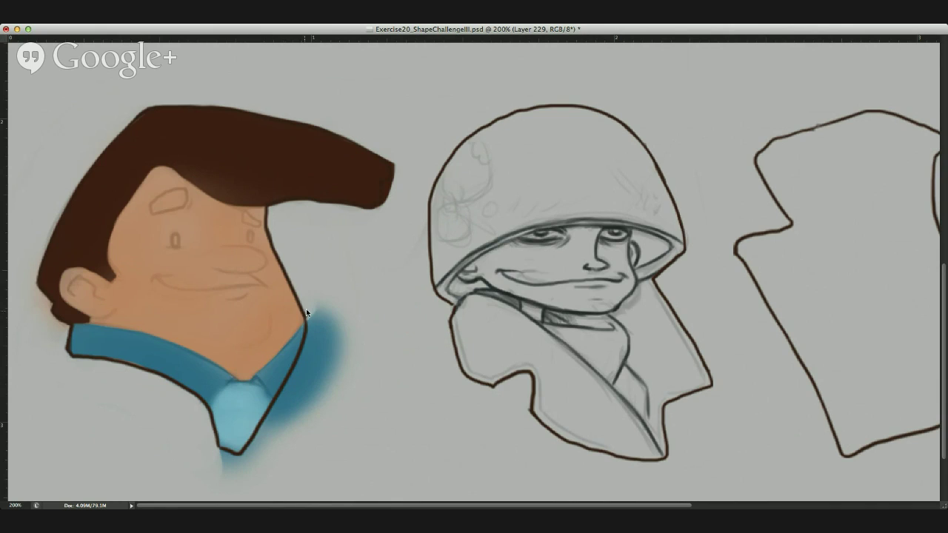
mouse_move(313, 290)
mouse_down()
mouse_move(328, 321)
mouse_move(322, 349)
mouse_move(332, 329)
mouse_move(269, 439)
mouse_move(212, 457)
mouse_up()
drag(289, 434, 345, 343)
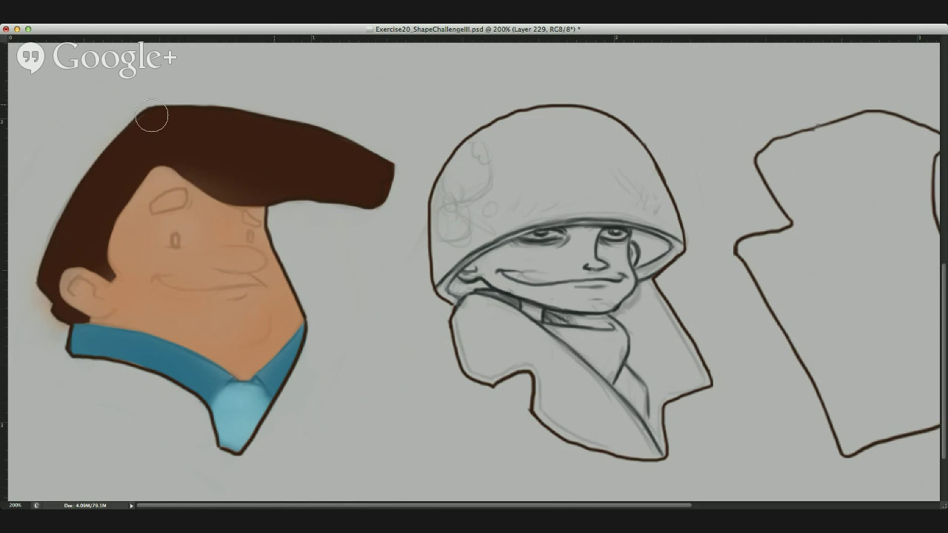
Paint the first character's eyebrows dark brown on a new layer.
click(709, 218)
click(710, 212)
click(282, 245)
mouse_move(180, 193)
mouse_down()
mouse_move(181, 202)
mouse_move(155, 215)
mouse_up()
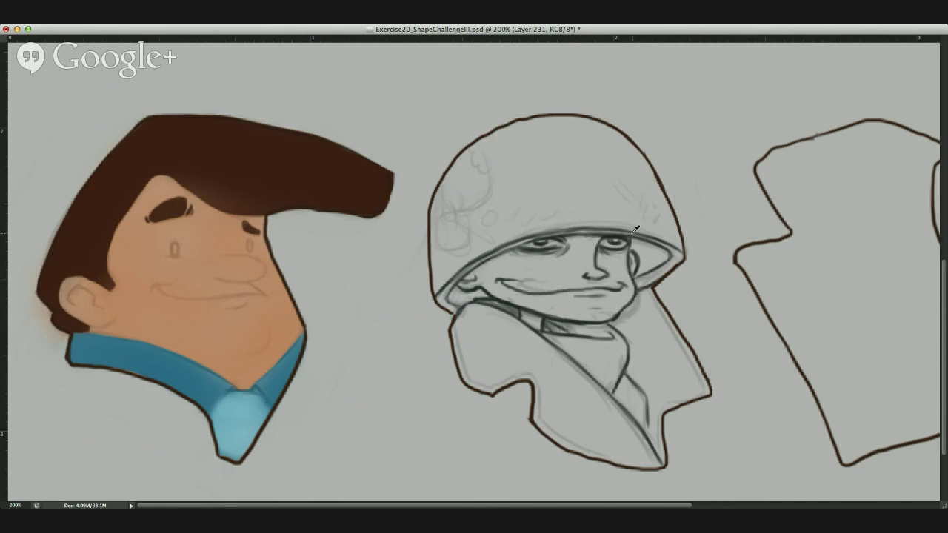
Dab brick red, orange and dark red color swatches beside the first character's face.
click(347, 270)
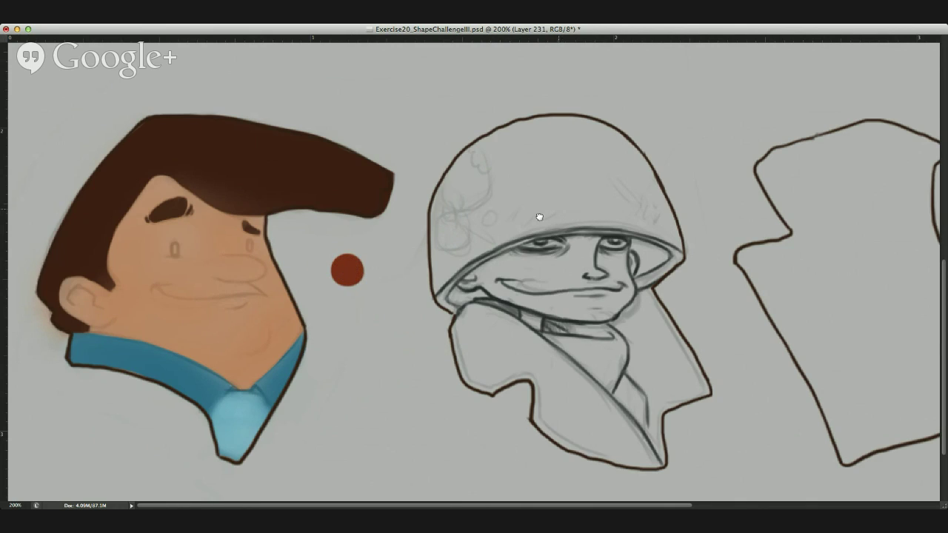
click(357, 295)
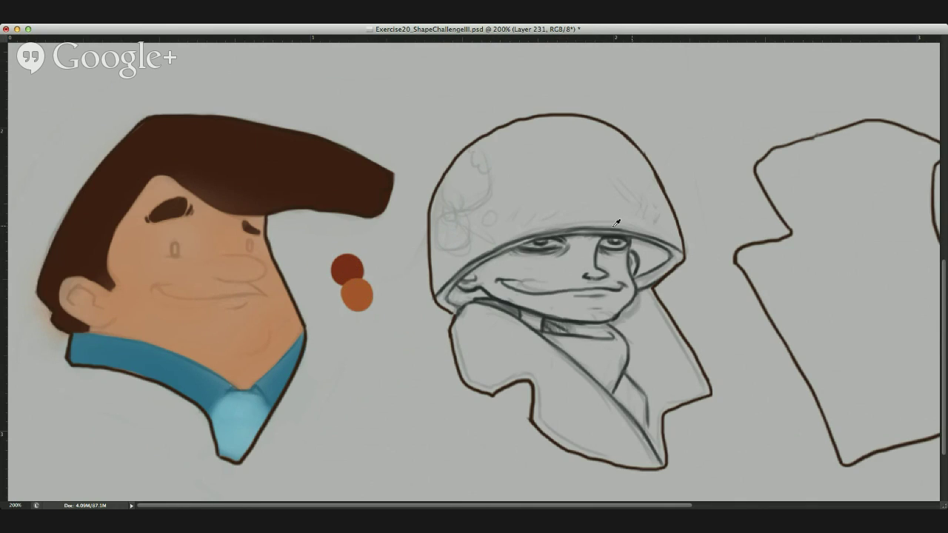
click(336, 287)
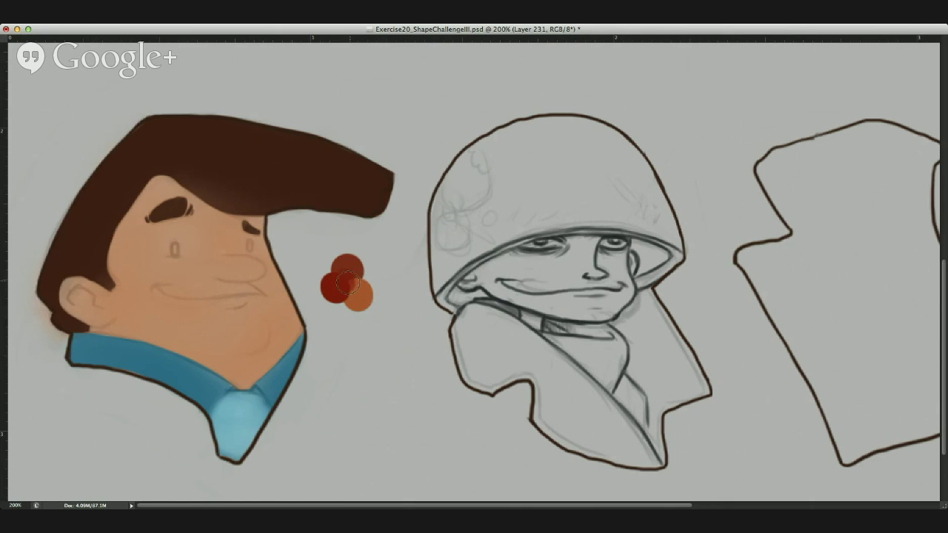
click(363, 274)
click(369, 271)
click(381, 282)
click(381, 275)
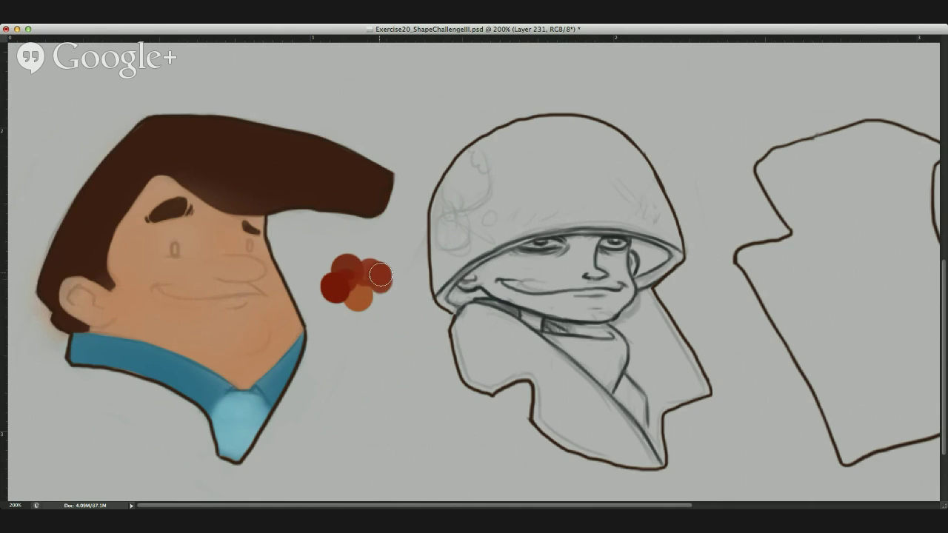
Sample tones from the swatch cluster and dab intermediate red-orange mixes onto it.
alt+click(368, 293)
click(378, 293)
alt+click(385, 274)
click(380, 282)
alt+click(382, 284)
click(391, 288)
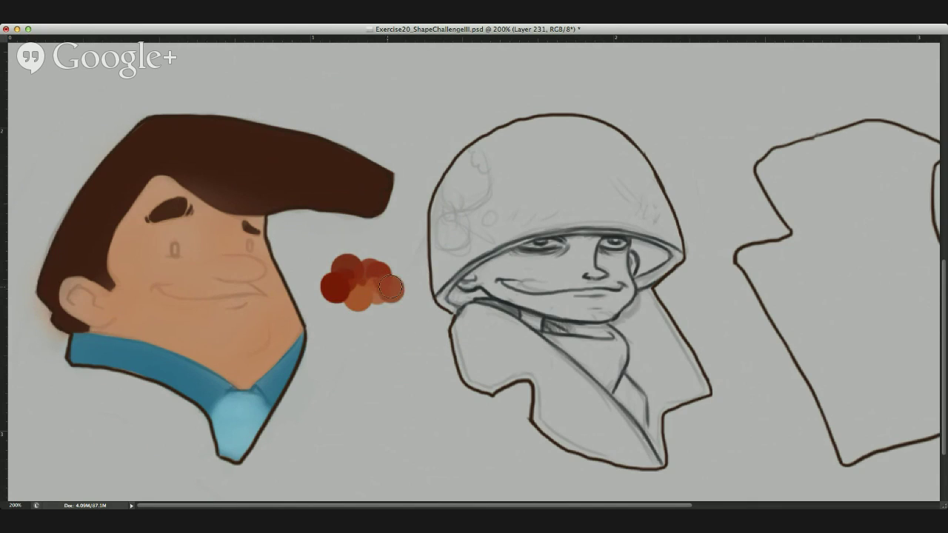
Brush a soft red blush across the first character's cheek, nose and ear.
mouse_move(346, 285)
ctrl+alt+mouse_down()
mouse_move(371, 289)
mouse_move(378, 127)
ctrl+alt+mouse_up()
mouse_move(216, 284)
ctrl+alt+mouse_down()
mouse_move(240, 270)
mouse_move(218, 267)
mouse_move(275, 267)
mouse_move(140, 271)
mouse_move(152, 275)
mouse_move(220, 275)
mouse_move(127, 252)
mouse_move(124, 263)
mouse_move(212, 261)
mouse_move(273, 280)
mouse_move(212, 271)
mouse_move(131, 279)
mouse_move(245, 334)
mouse_move(234, 317)
ctrl+alt+mouse_up()
key(super+z)
key(super+z)
mouse_move(97, 305)
mouse_down()
mouse_move(76, 290)
mouse_move(122, 303)
mouse_move(127, 314)
mouse_move(116, 315)
mouse_up()
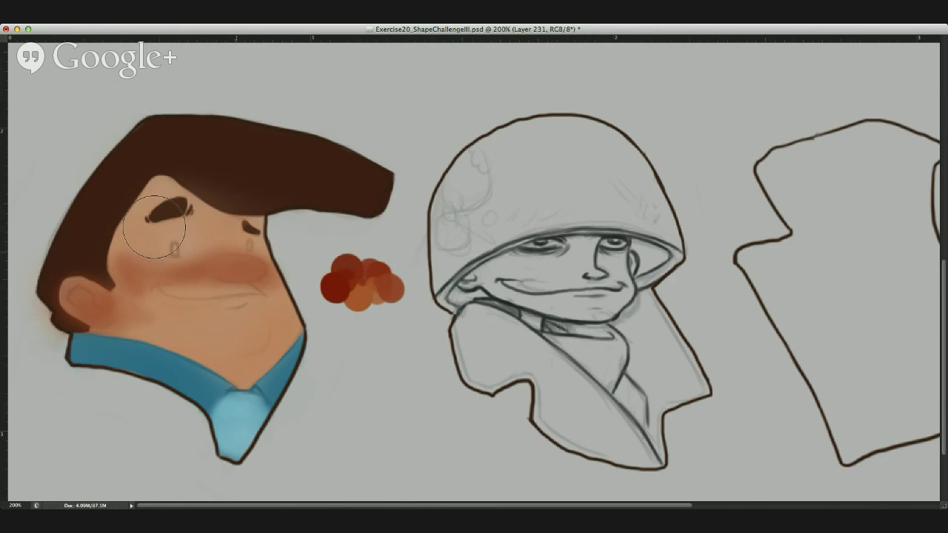
Tint the forehead between the eyebrows yellow and shade the jaw and chin with a muted grayish tone.
mouse_move(198, 213)
mouse_down()
mouse_move(195, 200)
mouse_move(216, 223)
mouse_up()
alt+click(209, 210)
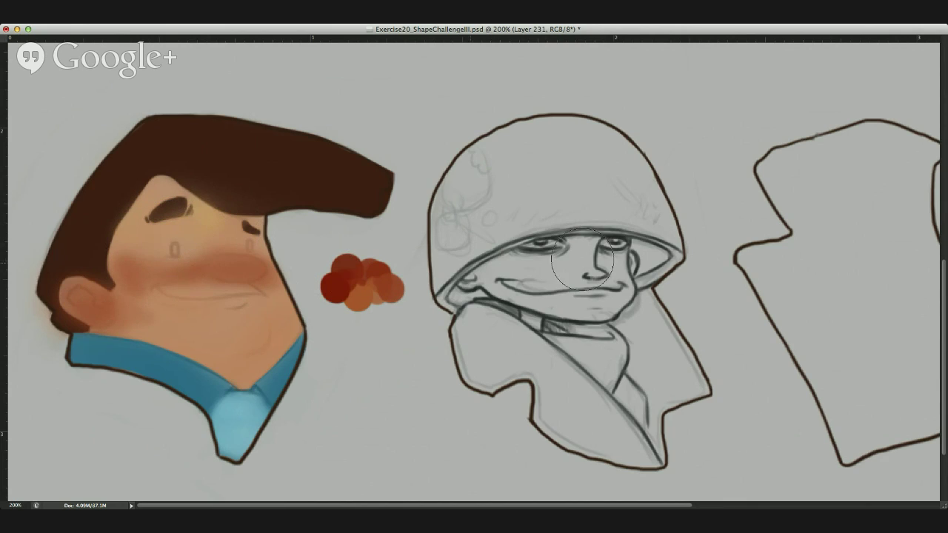
mouse_move(229, 301)
mouse_down()
mouse_move(170, 292)
mouse_move(224, 308)
mouse_move(204, 285)
mouse_move(228, 279)
mouse_move(214, 332)
mouse_move(180, 321)
mouse_move(175, 330)
mouse_move(216, 342)
mouse_move(222, 333)
mouse_move(210, 354)
mouse_move(245, 353)
mouse_move(280, 323)
mouse_move(164, 347)
mouse_move(237, 370)
mouse_move(269, 355)
mouse_move(277, 315)
mouse_move(291, 325)
mouse_move(270, 285)
mouse_move(259, 351)
mouse_move(112, 322)
mouse_move(131, 296)
mouse_move(202, 287)
mouse_move(171, 282)
mouse_move(274, 291)
mouse_move(295, 326)
mouse_up()
alt+click(243, 409)
alt+click(220, 342)
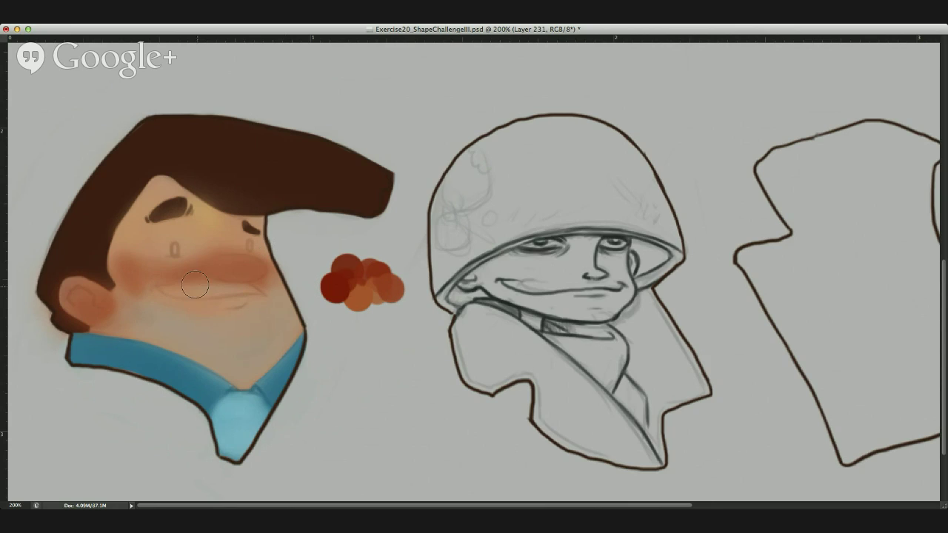
Deepen the red-brown across the nose and cheek and darken the eyes and smile line.
ctrl+alt+drag(213, 297, 214, 299)
click(199, 299)
alt+click(374, 284)
mouse_move(226, 271)
ctrl+alt+mouse_down()
mouse_move(235, 271)
mouse_move(196, 270)
ctrl+alt+mouse_up()
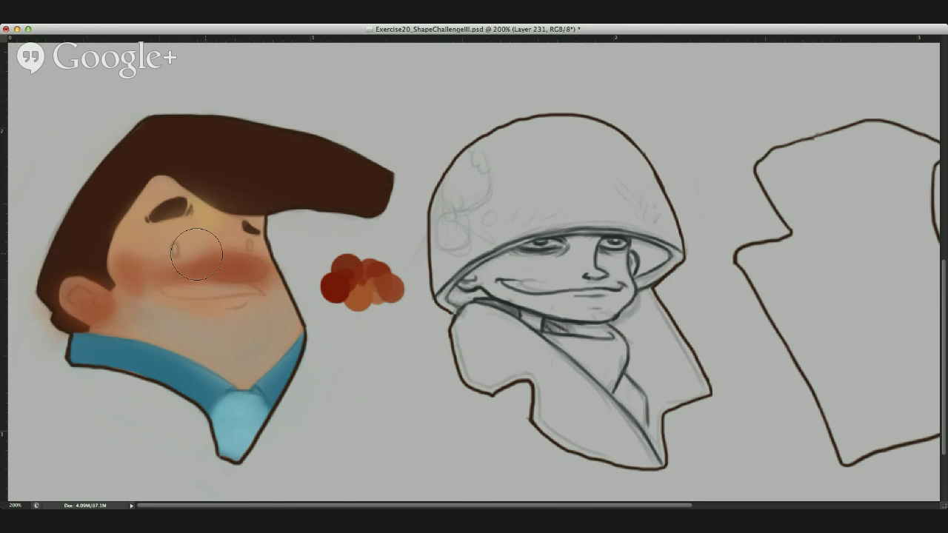
mouse_move(163, 272)
mouse_down()
mouse_move(140, 273)
mouse_move(154, 271)
mouse_up()
mouse_move(258, 272)
mouse_down()
mouse_move(280, 277)
mouse_move(277, 288)
mouse_up()
mouse_move(104, 296)
ctrl+alt+mouse_down()
mouse_move(72, 297)
mouse_move(111, 300)
mouse_move(81, 291)
ctrl+alt+mouse_up()
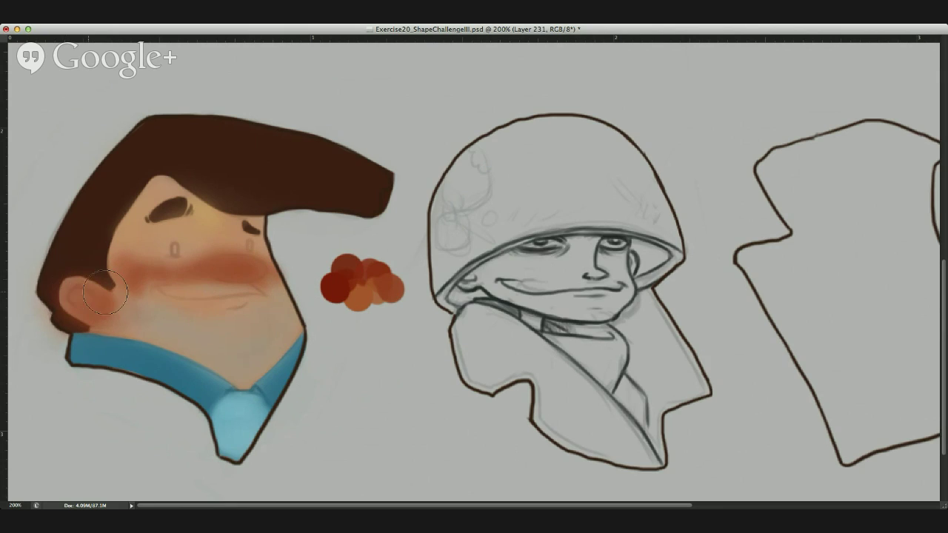
ctrl+alt+drag(180, 296, 166, 295)
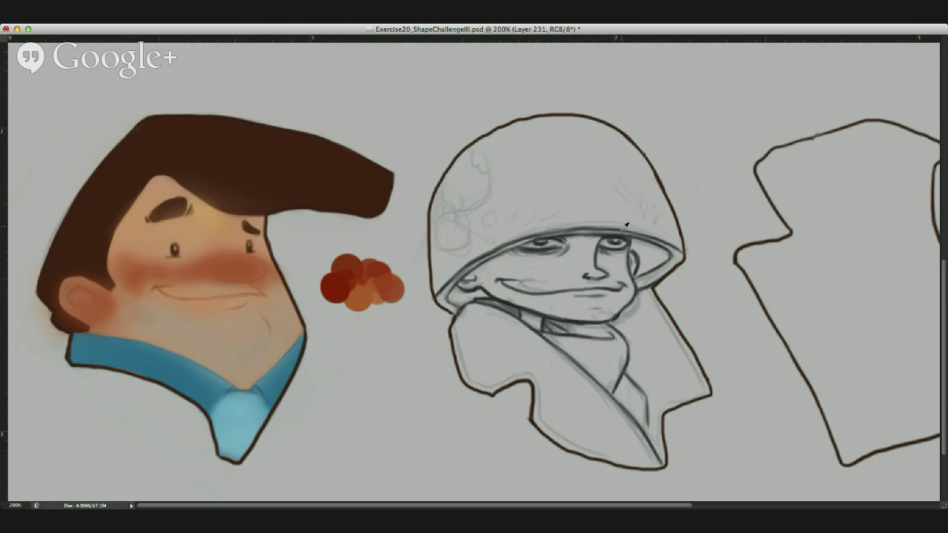
Dab a pink swatch beside the reds and blend pink into the cheek by the mouth corner.
click(325, 268)
ctrl+alt+drag(122, 260, 135, 258)
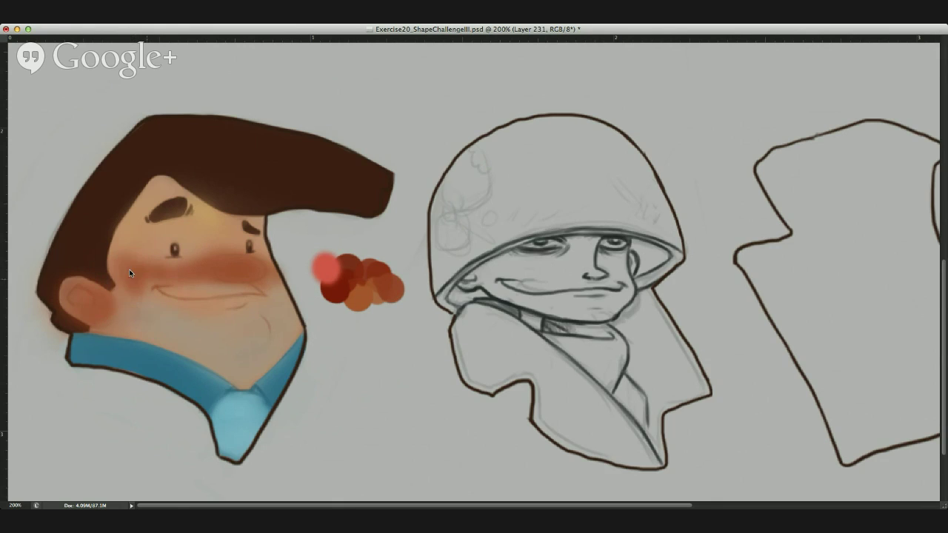
click(157, 283)
alt+click(181, 291)
mouse_move(158, 282)
mouse_down()
mouse_move(144, 293)
mouse_move(129, 267)
mouse_move(152, 278)
mouse_move(209, 255)
mouse_up()
key(bracketright)
key(bracketright)
alt+click(149, 277)
mouse_move(176, 280)
ctrl+alt+mouse_down()
mouse_move(146, 280)
mouse_move(136, 292)
mouse_move(168, 276)
mouse_move(200, 277)
mouse_move(177, 286)
ctrl+alt+mouse_up()
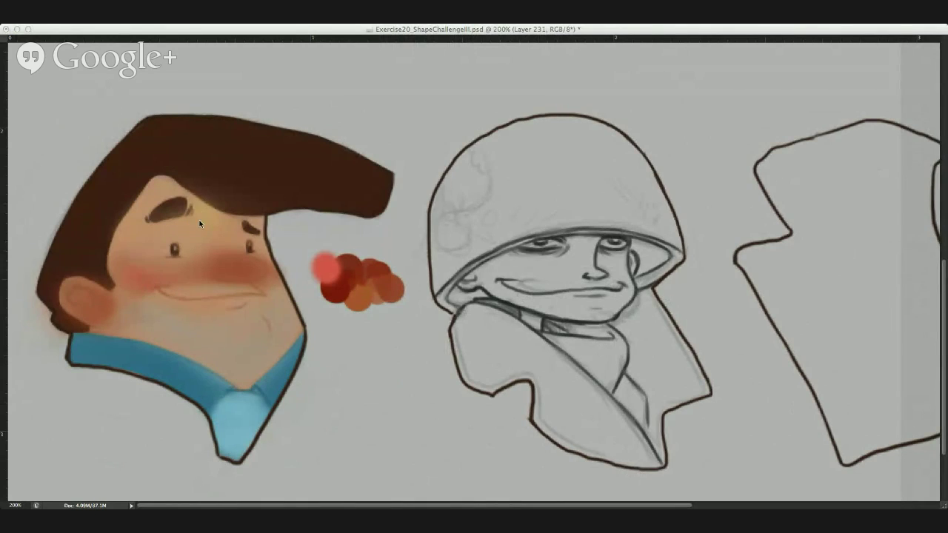
click(150, 302)
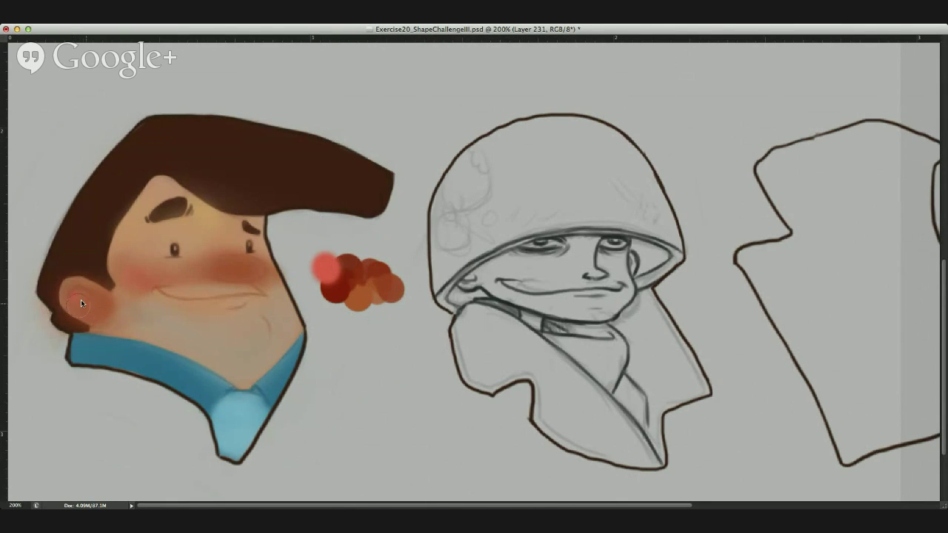
Paint the inside of the ear pink and soften the skin around it.
drag(76, 300, 75, 300)
click(81, 305)
ctrl+alt+drag(87, 306, 91, 305)
click(80, 299)
alt+click(333, 267)
click(87, 302)
click(72, 291)
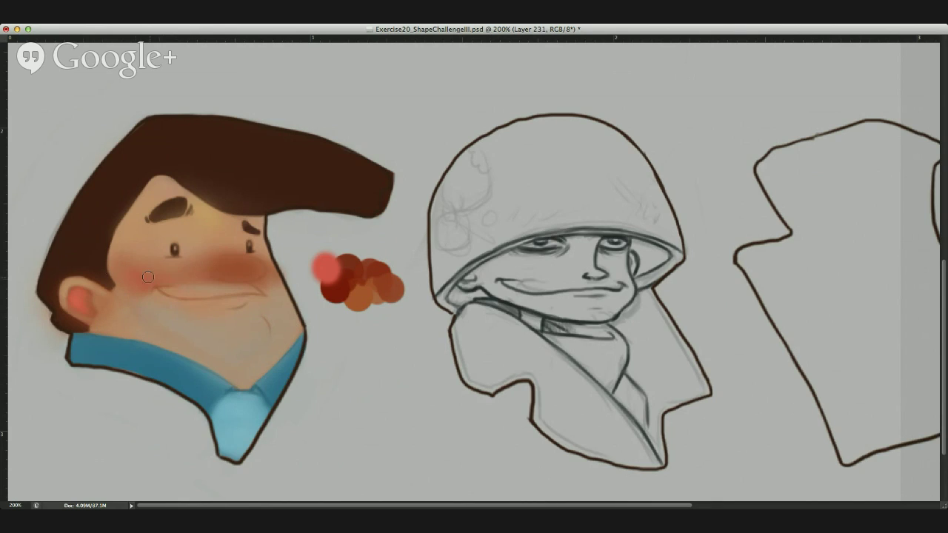
click(101, 304)
Paint a lighter reddish-brown plane along the top of the swept hair on a new layer.
mouse_move(166, 142)
mouse_down()
mouse_move(226, 177)
mouse_move(279, 157)
mouse_up()
key(super+z)
click(710, 362)
drag(185, 155, 326, 168)
drag(151, 163, 228, 202)
drag(179, 169, 286, 208)
drag(204, 185, 377, 212)
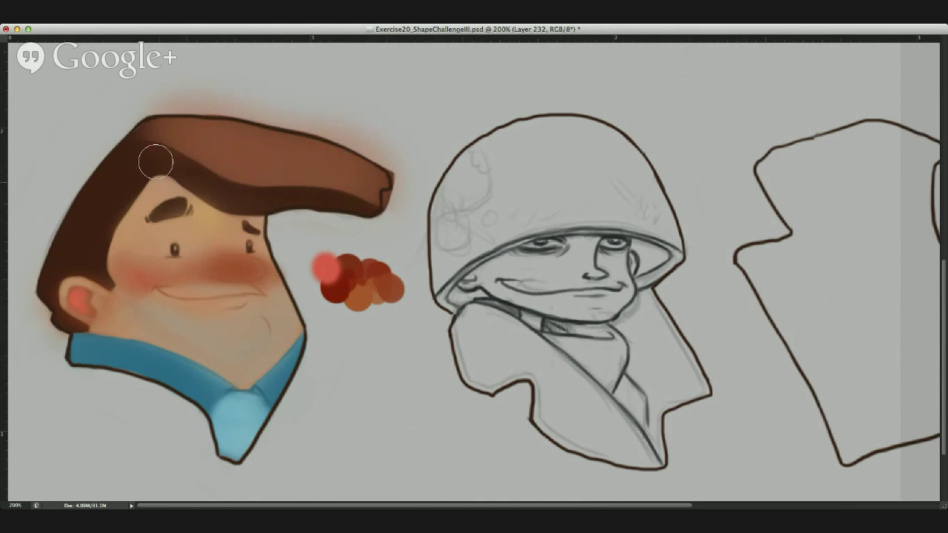
Extend the lighter reddish brown down the back of the hair with a much larger soft brush.
key(bracketright)
key(bracketright)
key(bracketright)
key(bracketright)
key(bracketright)
key(bracketright)
mouse_move(112, 125)
mouse_down()
mouse_move(66, 249)
mouse_move(99, 239)
mouse_up()
Erase the reddish brown from the hair's shadow side and along the outside of the hair outline.
key(bracketleft)
key(bracketleft)
key(bracketleft)
key(bracketleft)
key(bracketleft)
key(bracketleft)
mouse_move(154, 175)
mouse_down()
mouse_move(137, 159)
mouse_move(114, 189)
mouse_move(73, 298)
mouse_move(68, 265)
mouse_move(81, 249)
mouse_move(69, 169)
mouse_move(32, 252)
mouse_move(33, 325)
mouse_move(37, 225)
mouse_move(91, 156)
mouse_up()
mouse_move(34, 237)
mouse_down()
mouse_move(135, 97)
mouse_move(119, 112)
mouse_move(210, 103)
mouse_move(199, 78)
mouse_move(370, 138)
mouse_move(342, 127)
mouse_up()
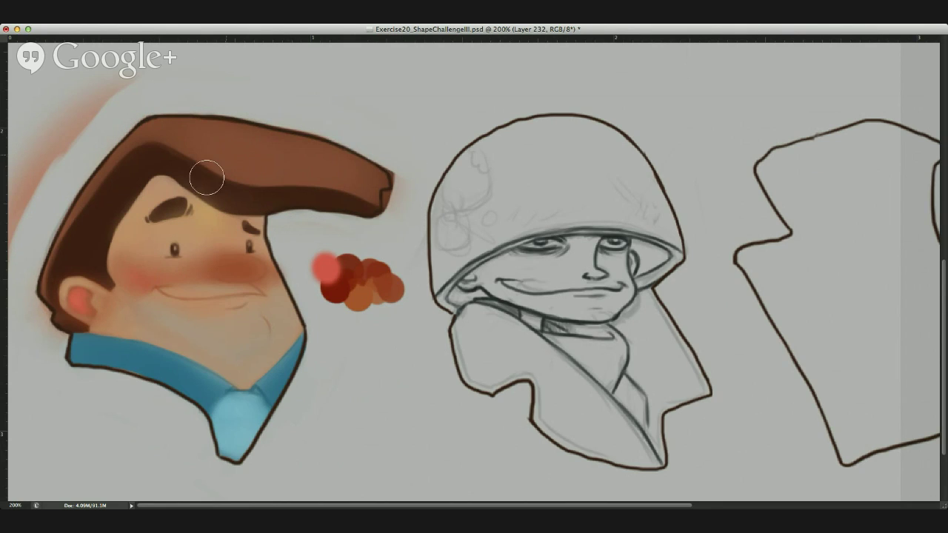
Start a new layer and shade the smile's cheek-side corner with dark red.
key(b)
ctrl+alt+drag(232, 257, 148, 254)
ctrl+alt+drag(161, 282, 169, 281)
mouse_move(150, 289)
mouse_down()
mouse_move(168, 284)
mouse_move(154, 280)
mouse_move(143, 288)
mouse_move(185, 286)
mouse_up()
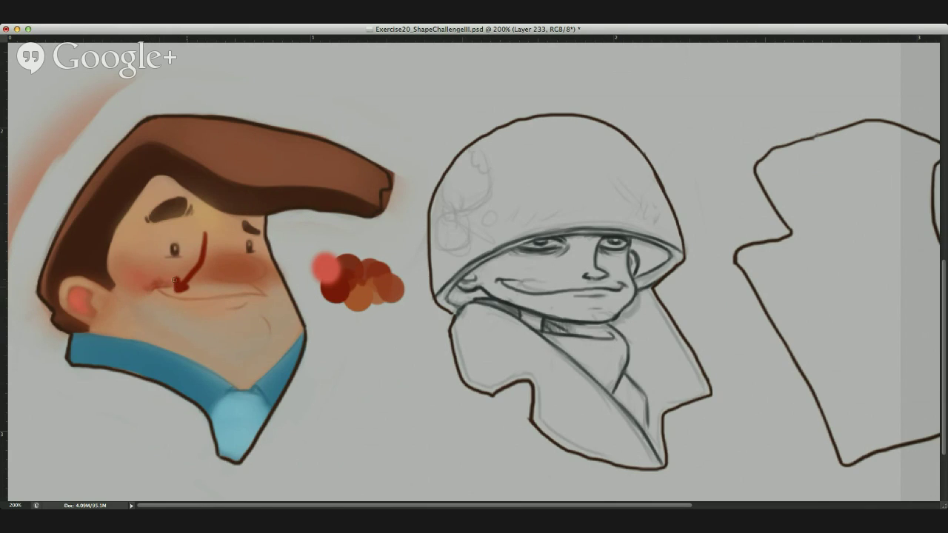
drag(139, 330, 168, 284)
key(super+alt+z)
key(super+alt+z)
mouse_move(196, 234)
mouse_down()
mouse_move(230, 292)
mouse_move(203, 325)
mouse_up()
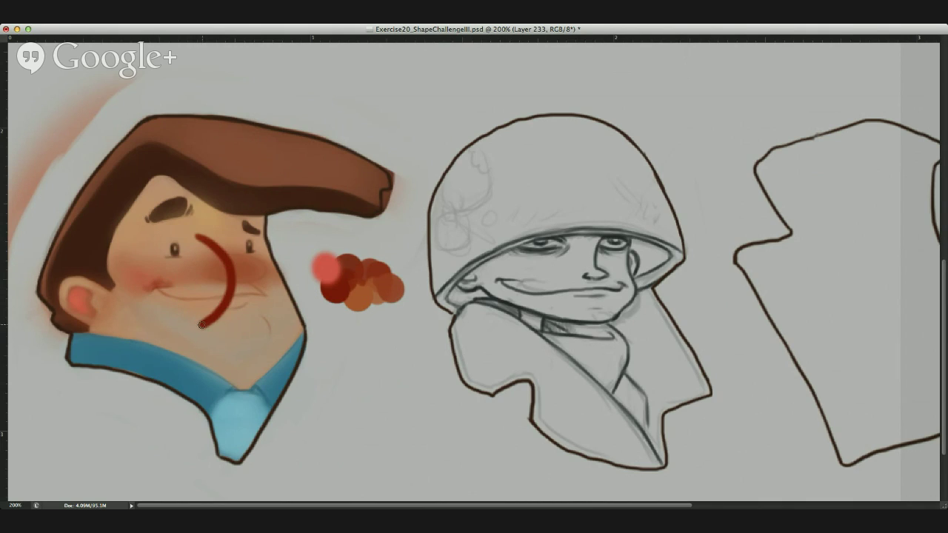
key(super+alt+z)
mouse_move(157, 287)
mouse_down()
mouse_move(142, 282)
mouse_move(140, 253)
mouse_up()
key(super+alt+z)
mouse_move(200, 227)
mouse_down()
mouse_move(215, 285)
mouse_move(201, 297)
mouse_move(248, 338)
mouse_up()
drag(400, 107, 275, 285)
mouse_move(269, 231)
mouse_down()
mouse_move(274, 289)
mouse_move(319, 301)
mouse_up()
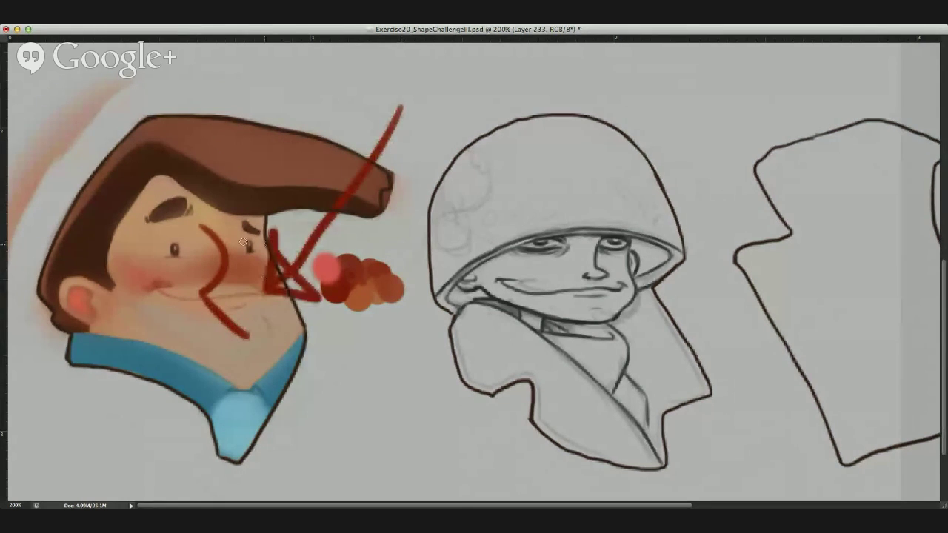
mouse_move(231, 230)
mouse_down()
mouse_move(239, 253)
mouse_move(225, 298)
mouse_up()
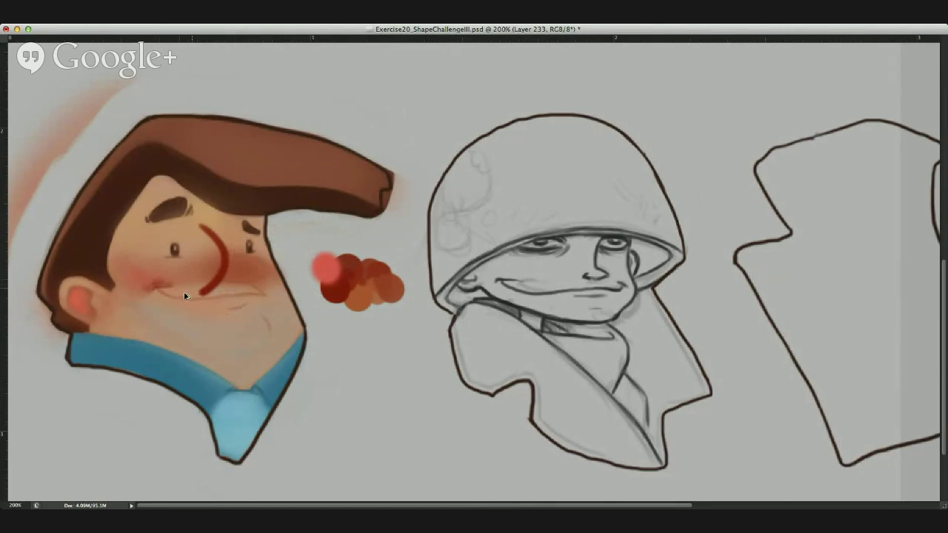
Darken the crease at the smile's corner with red and blend it into the cheek.
click(159, 289)
drag(159, 285, 144, 285)
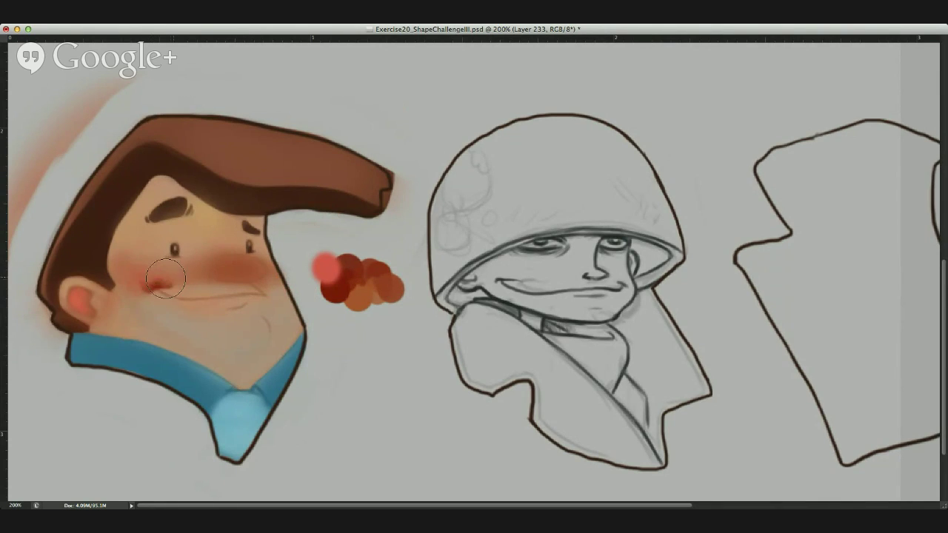
mouse_move(180, 281)
mouse_down()
mouse_move(128, 285)
mouse_move(133, 292)
mouse_move(182, 276)
mouse_move(165, 268)
mouse_move(174, 275)
mouse_move(152, 268)
mouse_move(138, 278)
mouse_move(185, 285)
mouse_move(207, 274)
mouse_move(197, 286)
mouse_up()
alt+click(197, 276)
ctrl+alt+drag(180, 272, 137, 271)
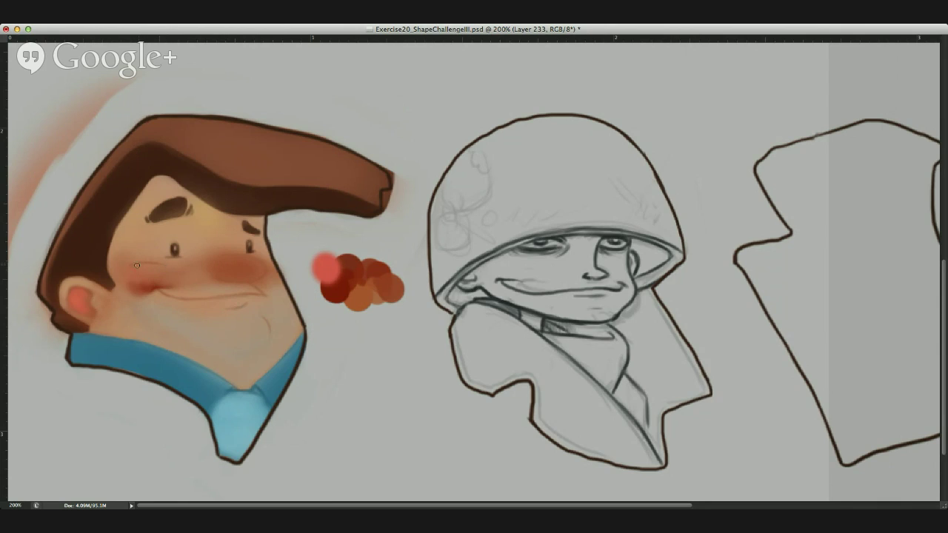
Define the cheek's rounded upper edge below the eye with light skin tones against the red.
click(124, 274)
mouse_move(122, 272)
mouse_down()
mouse_move(174, 269)
mouse_move(124, 272)
mouse_up()
ctrl+alt+drag(184, 271, 195, 271)
ctrl+alt+drag(146, 253, 138, 259)
ctrl+alt+drag(185, 258, 180, 258)
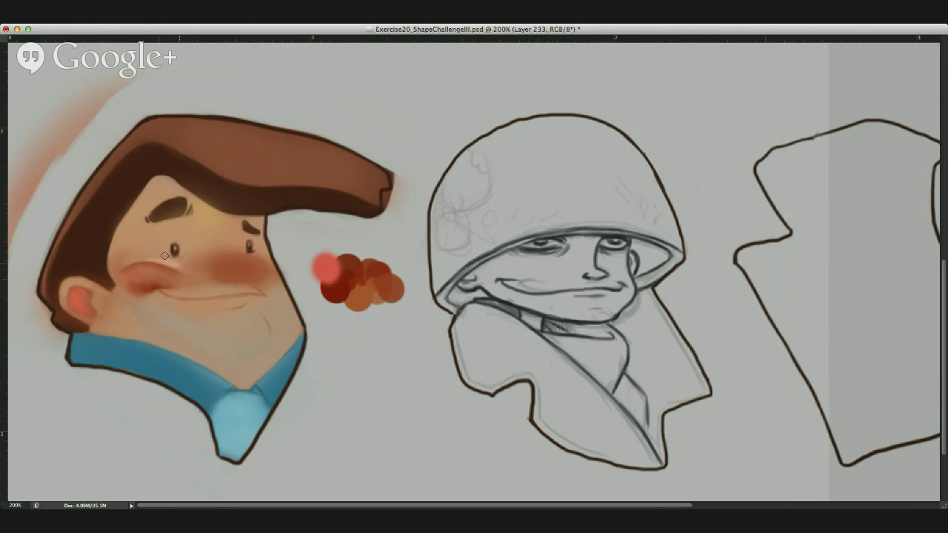
drag(145, 260, 175, 263)
key(bracketright)
Smooth the rounded cheek and the skin around the near eye with sampled red and skin tones.
alt+click(185, 265)
ctrl+alt+drag(188, 280, 197, 280)
ctrl+alt+drag(161, 249, 140, 255)
alt+click(151, 289)
alt+click(176, 247)
alt+click(166, 249)
drag(135, 273, 180, 279)
click(168, 274)
key(])
key(])
key(])
alt+click(173, 259)
Dab two light peach swatches above the red palette and sample them for highlights.
click(372, 248)
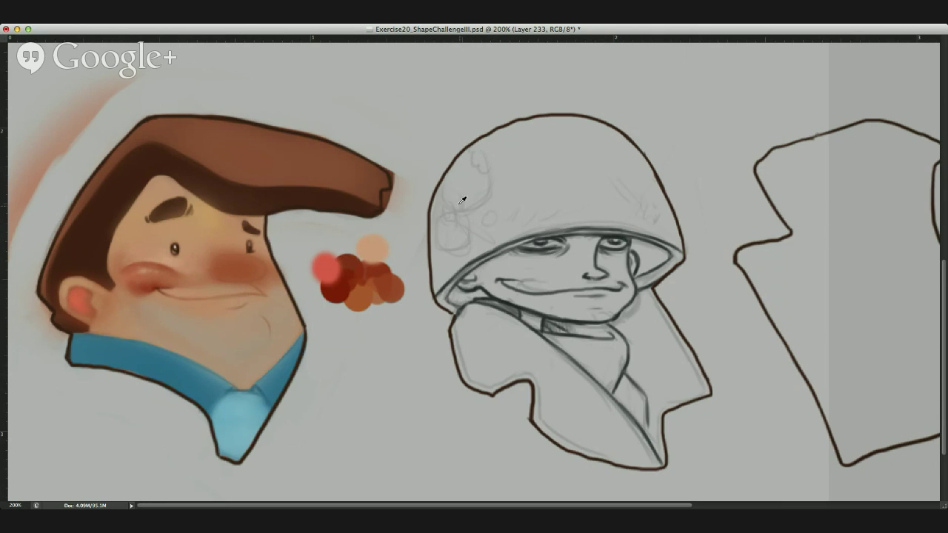
click(388, 256)
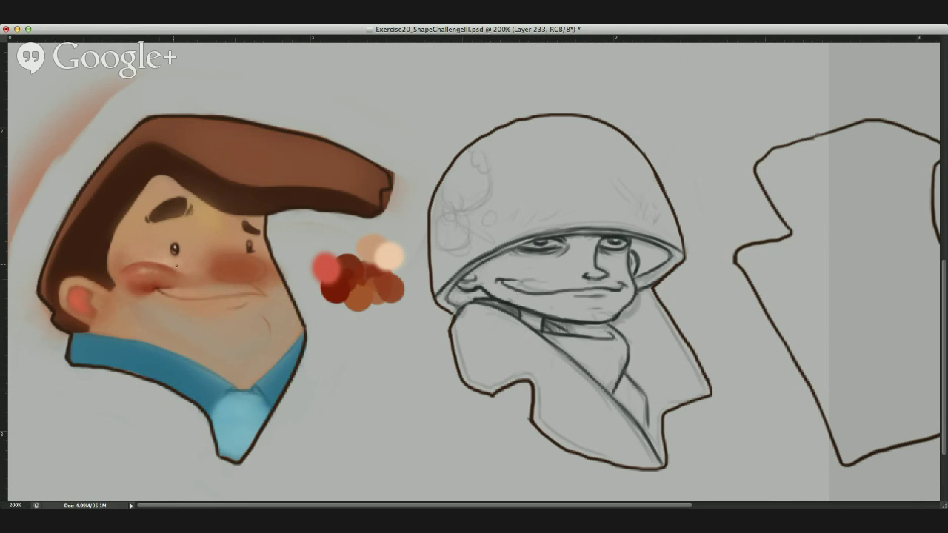
alt+click(164, 271)
alt+click(375, 251)
alt+click(392, 250)
Lighten the forehead and temple around the near eyebrow with the light peach tone.
mouse_move(178, 191)
mouse_down()
mouse_move(167, 182)
mouse_move(147, 197)
mouse_move(158, 185)
mouse_move(152, 189)
mouse_move(137, 217)
mouse_up()
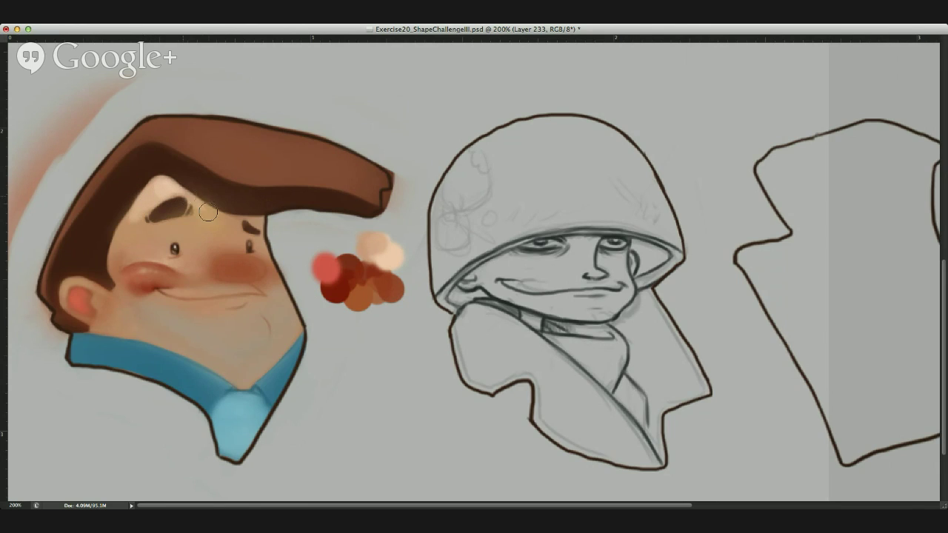
key(super+alt+z)
key(super+alt+z)
mouse_move(156, 198)
mouse_down()
mouse_move(161, 185)
mouse_move(135, 219)
mouse_move(163, 191)
mouse_move(156, 197)
mouse_up()
mouse_move(132, 231)
mouse_down()
mouse_move(123, 248)
mouse_move(140, 221)
mouse_move(140, 247)
mouse_move(159, 230)
mouse_move(161, 253)
mouse_move(125, 220)
mouse_move(139, 250)
mouse_move(135, 207)
mouse_move(134, 231)
mouse_up()
alt+click(120, 258)
alt+click(150, 240)
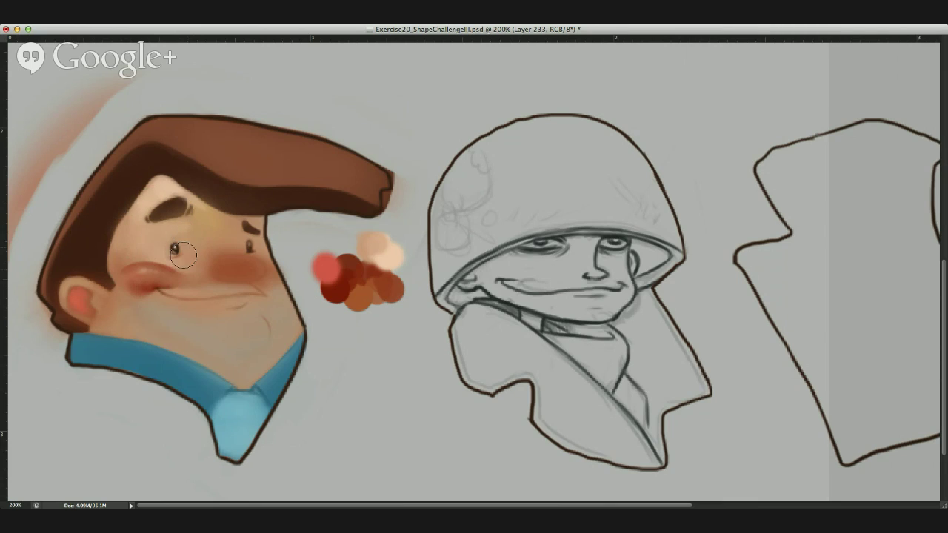
Blend skin tone over the yellow area between the eyebrows and resample the forehead color.
alt+click(173, 233)
drag(189, 248, 191, 225)
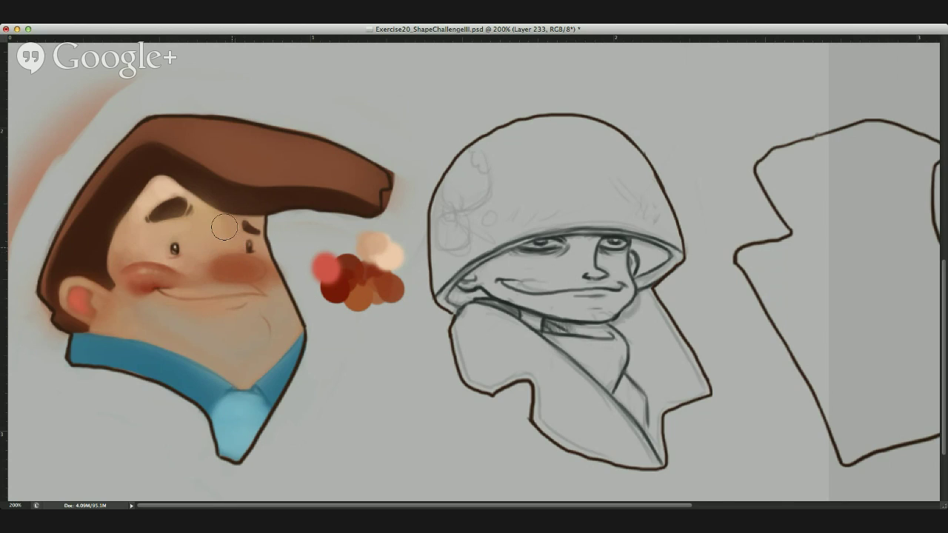
alt+click(167, 190)
ctrl+alt+drag(181, 193, 171, 193)
mouse_move(178, 184)
ctrl+alt+mouse_down()
mouse_move(190, 184)
mouse_move(180, 183)
ctrl+alt+mouse_up()
ctrl+alt+drag(201, 209, 198, 209)
Undo the trial forehead strokes and repaint the forehead's edge along the hairline down to the temple.
drag(157, 194, 156, 205)
key(super+z)
click(153, 184)
key(super+z)
drag(162, 176, 111, 240)
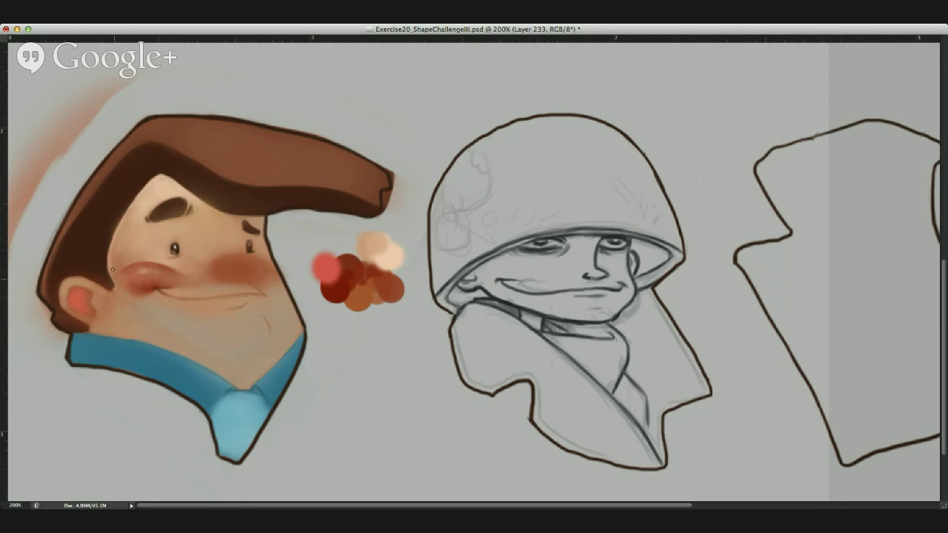
Deepen the ear's inner shadow and shape the nose as a rounded form with the cheek's red.
alt+click(144, 289)
ctrl+alt+drag(100, 306, 106, 307)
mouse_move(225, 274)
mouse_down()
mouse_move(259, 273)
mouse_move(245, 279)
mouse_move(265, 267)
mouse_move(218, 279)
mouse_move(262, 271)
mouse_move(251, 257)
mouse_move(251, 276)
mouse_move(261, 270)
mouse_move(250, 264)
mouse_up()
alt+click(220, 239)
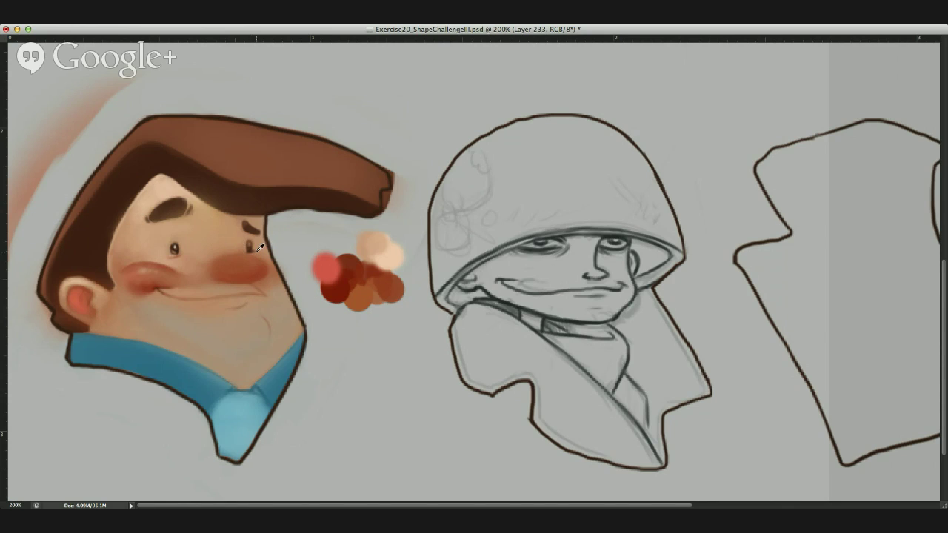
Blend sampled skin tones around the nose bridge and the eyes to sharpen the nose's upper edge.
alt+click(265, 241)
alt+click(217, 233)
mouse_move(215, 215)
alt+mouse_down()
mouse_move(200, 224)
mouse_move(280, 156)
mouse_move(177, 143)
mouse_move(107, 171)
mouse_move(94, 237)
mouse_move(143, 168)
mouse_move(166, 304)
mouse_move(172, 231)
mouse_move(222, 184)
mouse_move(216, 244)
mouse_move(243, 222)
mouse_move(199, 228)
alt+mouse_up()
ctrl+alt+drag(205, 263, 214, 262)
alt+click(198, 251)
alt+click(145, 262)
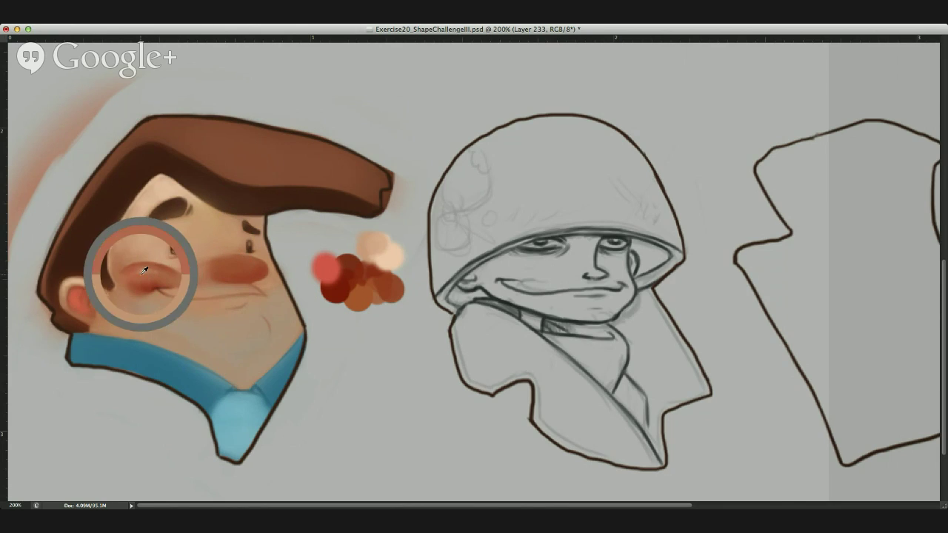
Model the nose and cheek with lighter red highlights and matching sampled tones.
mouse_move(214, 269)
ctrl+alt+mouse_down()
mouse_move(261, 269)
mouse_move(246, 264)
ctrl+alt+mouse_up()
alt+click(135, 277)
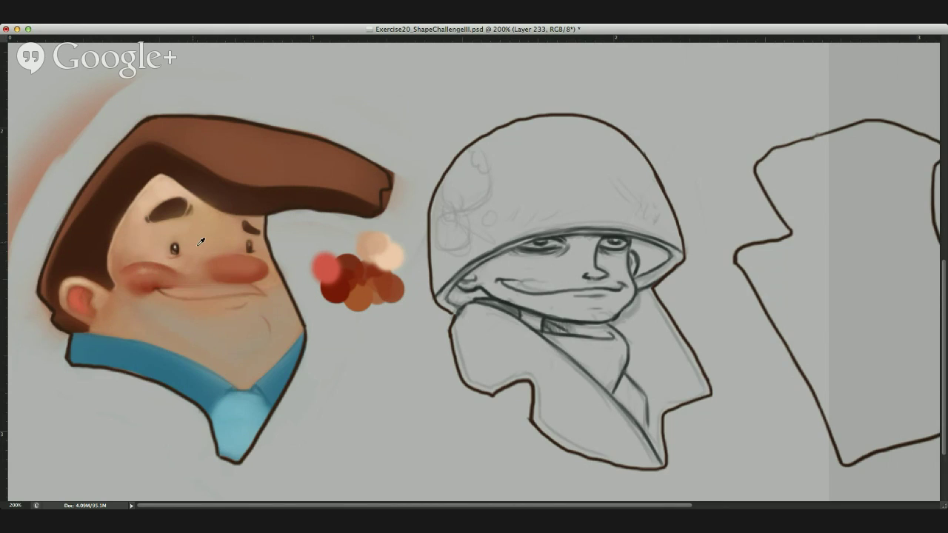
alt+click(229, 233)
mouse_move(219, 267)
mouse_down()
mouse_move(209, 265)
mouse_move(258, 268)
mouse_move(204, 264)
mouse_move(248, 259)
mouse_move(232, 269)
mouse_up()
alt+click(233, 275)
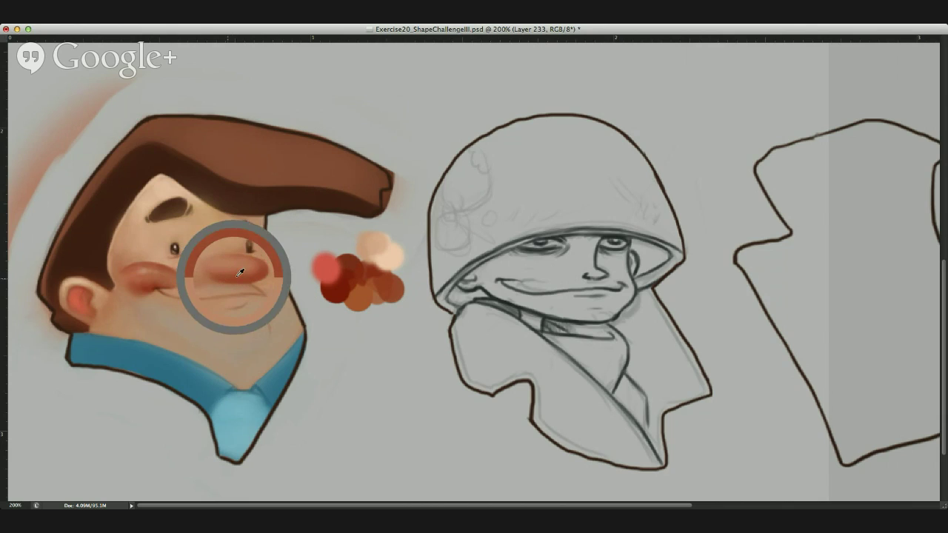
mouse_move(119, 285)
mouse_down()
mouse_move(167, 294)
mouse_move(271, 289)
mouse_move(277, 280)
mouse_move(259, 287)
mouse_move(268, 290)
mouse_move(269, 271)
mouse_up()
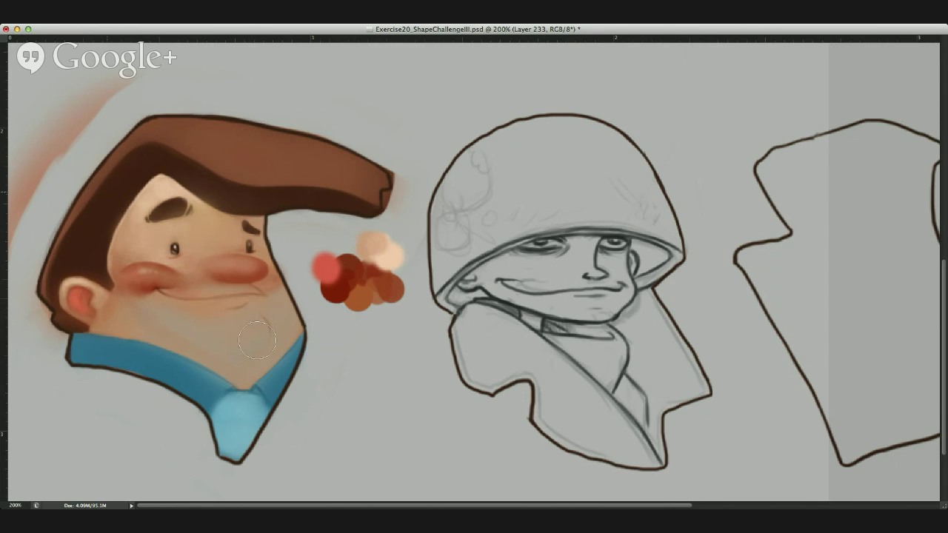
Shade below the nose and around the smile with sampled skin tones, undoing the stray strokes.
mouse_move(172, 248)
ctrl+alt+mouse_down()
mouse_move(153, 249)
mouse_move(203, 252)
ctrl+alt+mouse_up()
click(238, 285)
alt+click(209, 290)
mouse_move(253, 138)
mouse_down()
mouse_move(218, 211)
mouse_move(203, 275)
mouse_move(213, 265)
mouse_up()
key(ctrl+alt+z)
key(ctrl+alt+z)
alt+click(178, 283)
alt+click(236, 328)
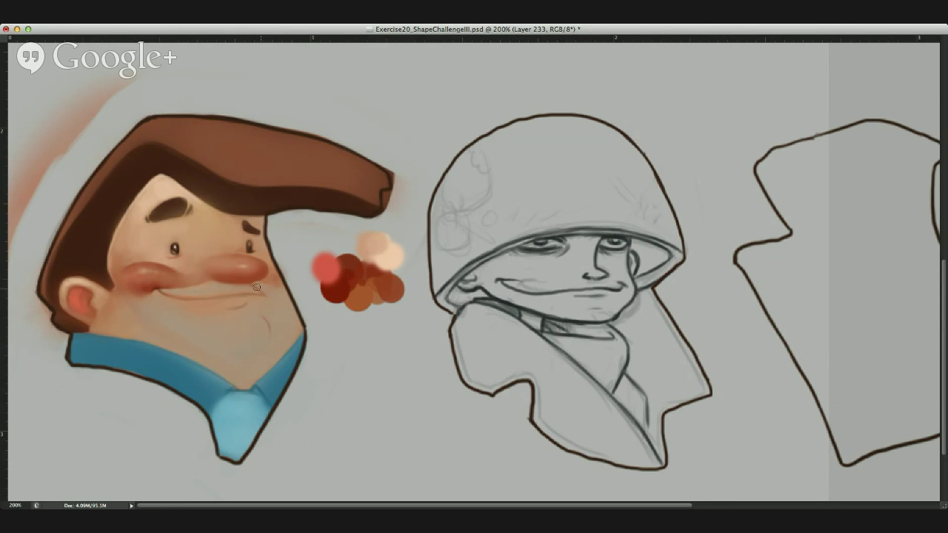
Refine the cheek, the skin beside the nose and the eyes with sampled tones.
alt+click(165, 275)
alt+click(270, 279)
alt+click(178, 248)
alt+click(176, 248)
ctrl+alt+drag(273, 248, 272, 249)
Touch up the near eyebrow's inner end and the forehead's upper edge at the hairline.
alt+click(165, 187)
alt+click(182, 180)
mouse_move(180, 213)
mouse_down()
mouse_move(154, 220)
mouse_move(183, 206)
mouse_up()
mouse_move(165, 173)
mouse_down()
mouse_move(204, 200)
mouse_move(261, 214)
mouse_move(168, 169)
mouse_move(192, 185)
mouse_up()
Darken the hair's shadow along the hairline from the fringe down to the sideburn.
alt+click(220, 190)
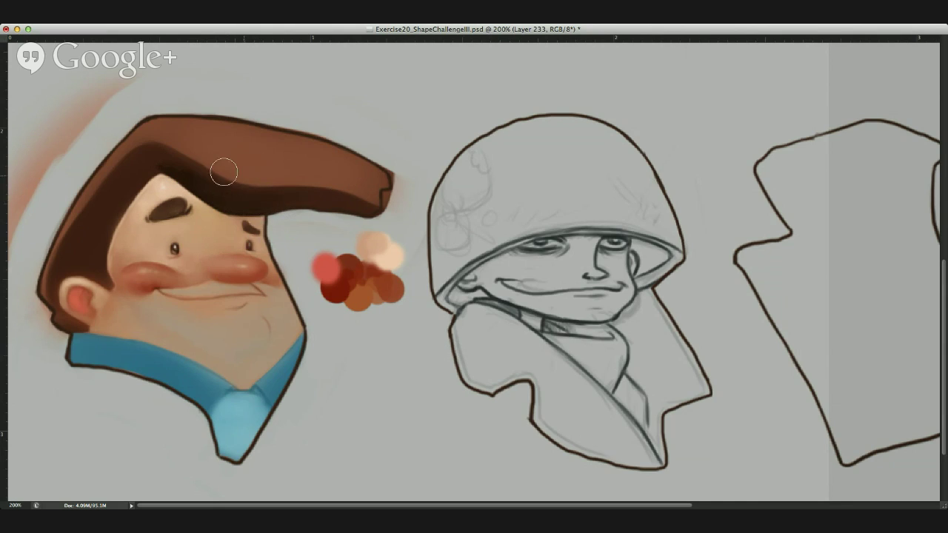
click(189, 174)
click(193, 205)
drag(154, 178, 129, 202)
key(])
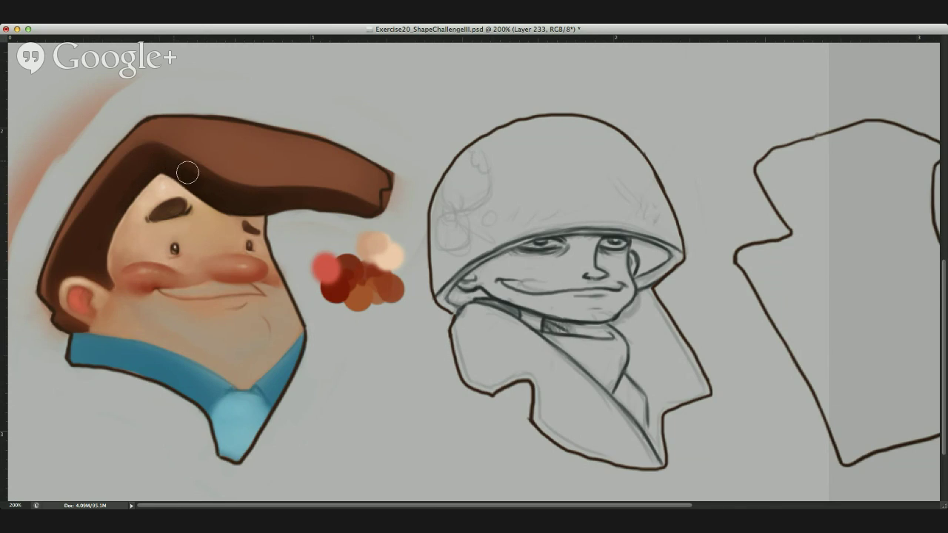
click(111, 268)
Add a Hue/Saturation adjustment layer.
click(522, 111)
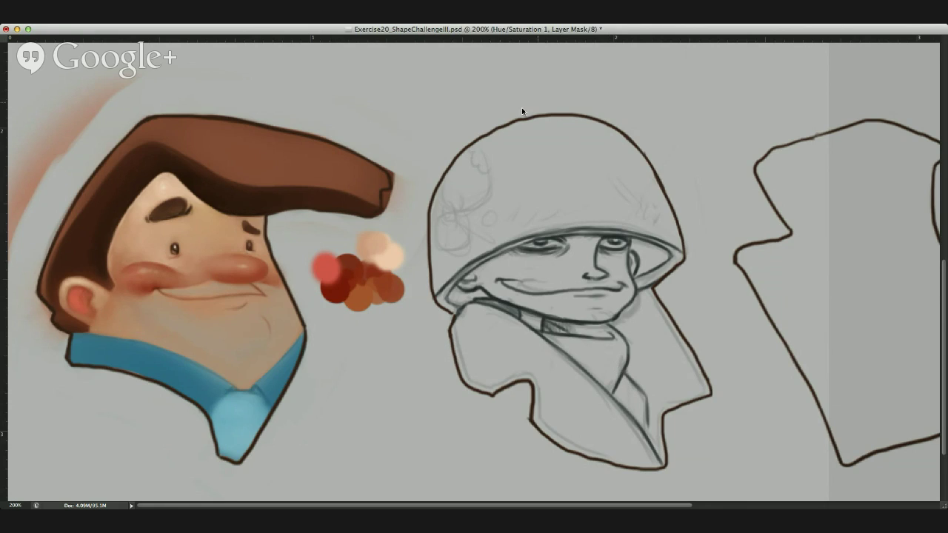
Desaturate the picture with the Hue/Saturation adjustment and compare the man's head in grayscale and in color.
drag(541, 130, 480, 132)
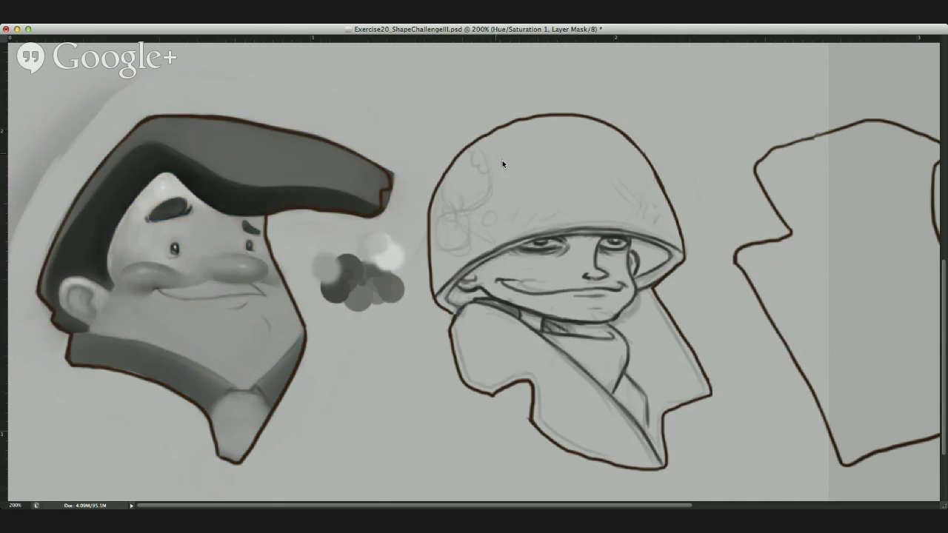
key(ctrl+i)
key(ctrl+i)
key(ctrl+i)
key(ctrl+i)
key(ctrl+i)
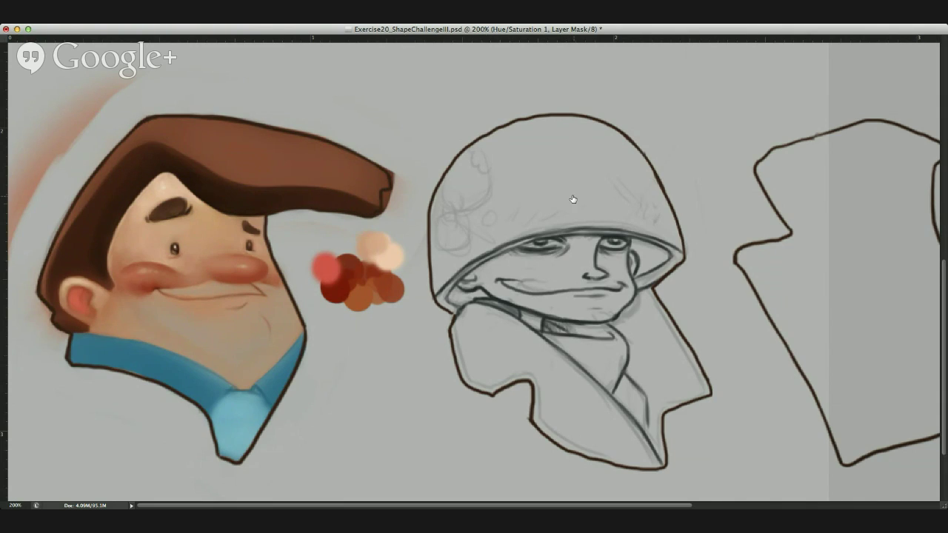
key(ctrl+i)
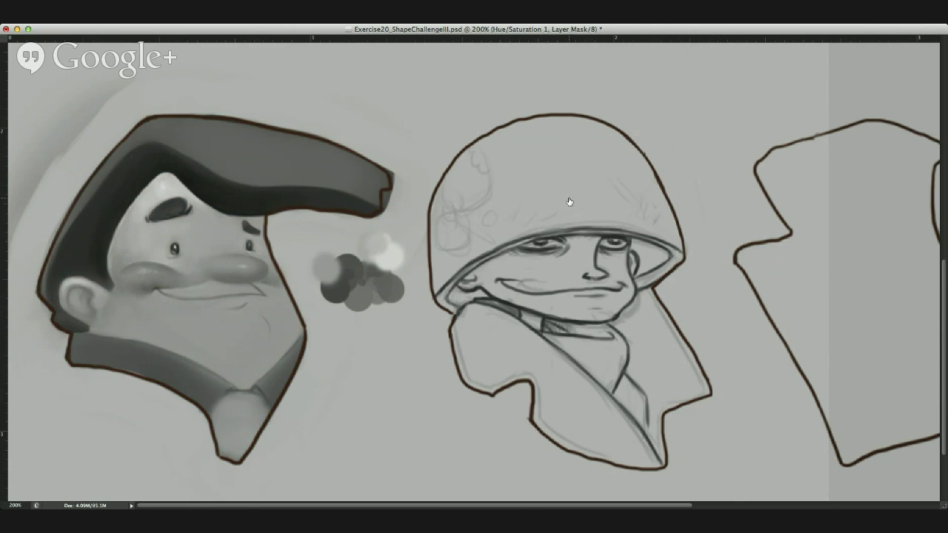
Add a new layer, undo the trial strokes over the man's face, and return the picture to color.
drag(217, 155, 216, 158)
key(super+z)
key(super+shift+alt+n)
mouse_move(239, 328)
mouse_down()
mouse_move(200, 268)
mouse_move(153, 225)
mouse_move(206, 191)
mouse_up()
key(super+z)
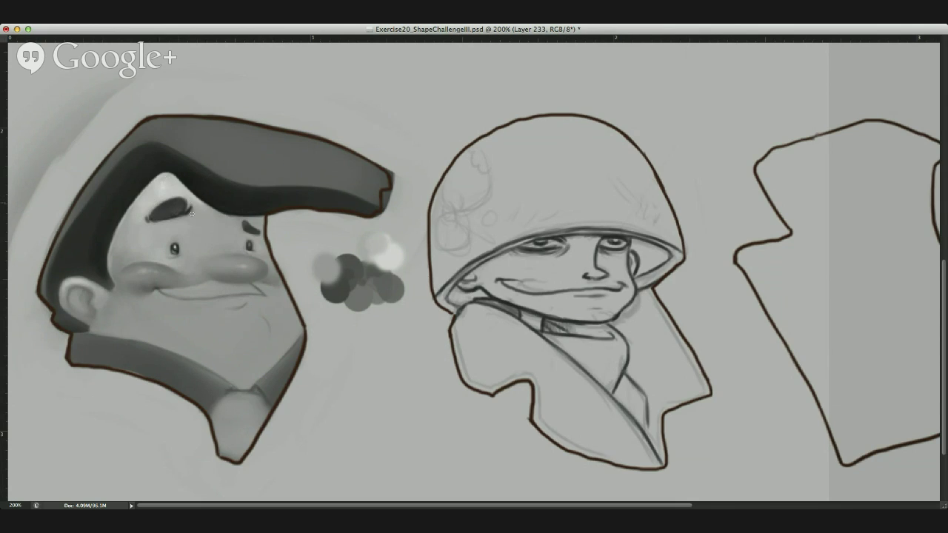
mouse_move(128, 206)
mouse_down()
mouse_move(138, 246)
mouse_move(120, 232)
mouse_move(152, 233)
mouse_up()
key(super+z)
mouse_move(337, 64)
mouse_down()
mouse_move(221, 228)
mouse_move(213, 209)
mouse_move(232, 217)
mouse_up()
key(ctrl+z)
mouse_move(352, 70)
mouse_down()
mouse_move(250, 191)
mouse_move(288, 218)
mouse_up()
key(ctrl+z)
key(ctrl+y)
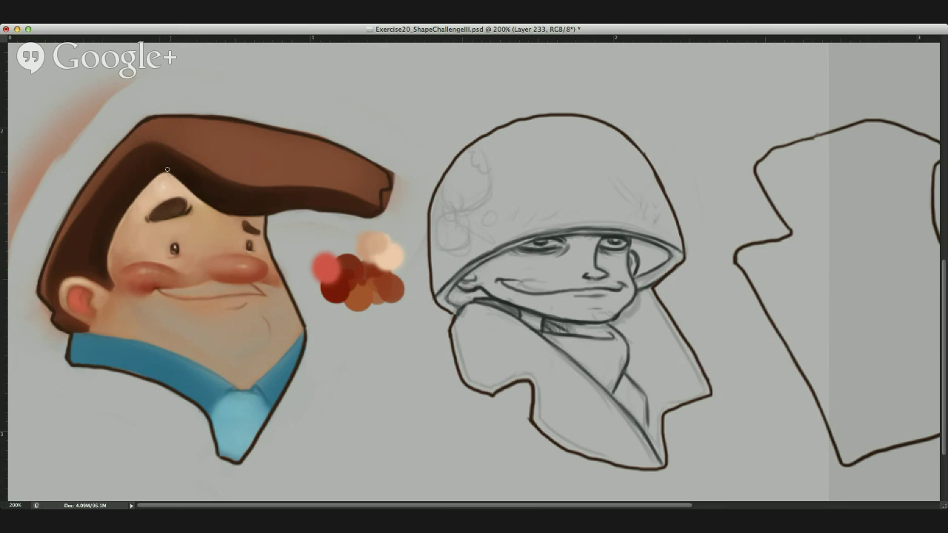
Blend sampled tones along the forehead's upper edge beneath the fringe of the hair.
drag(170, 171, 211, 198)
alt+click(174, 181)
drag(173, 177, 218, 209)
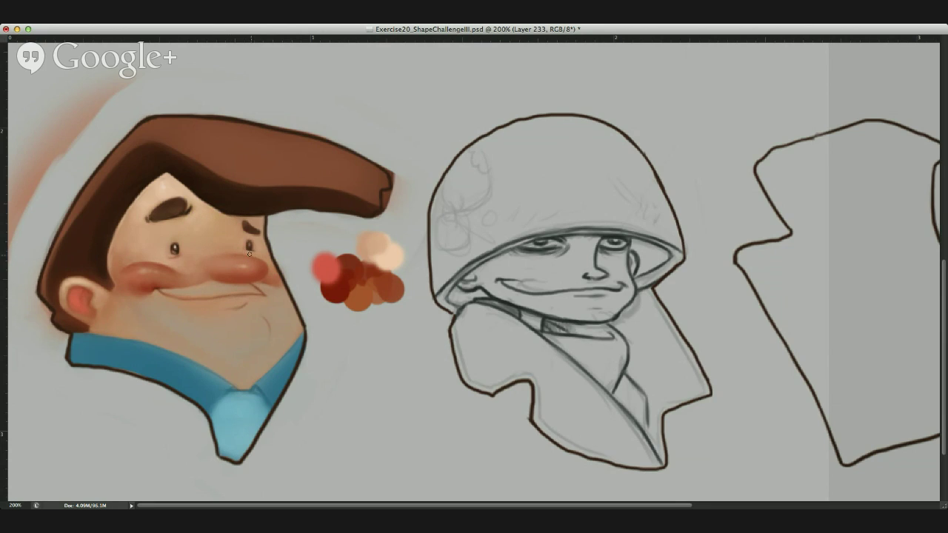
alt+click(185, 179)
alt+click(263, 220)
Compare the man's head with and without its outline and the face's shading layers by toggling their visibility.
key(Delete)
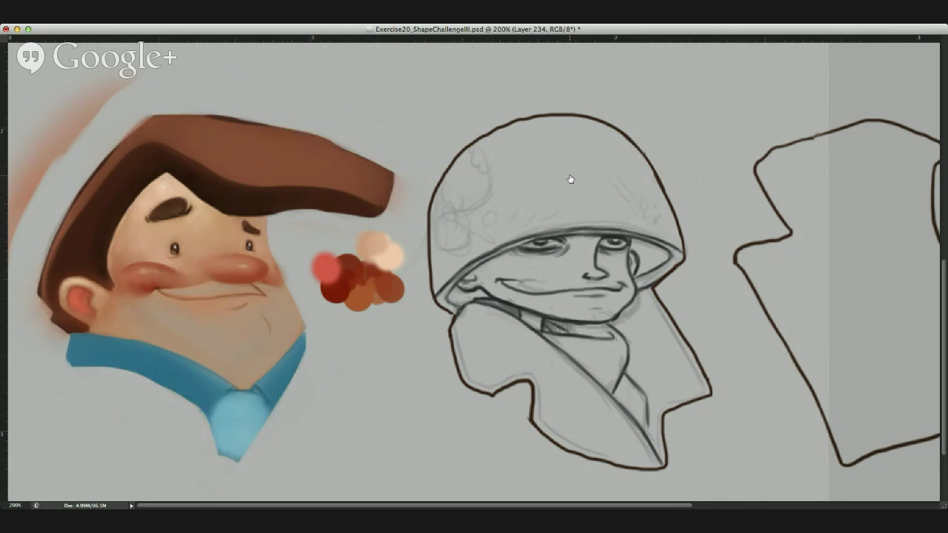
key(super+z)
key(super+z)
key(ctrl+comma)
key(ctrl+comma)
click(569, 200)
click(569, 201)
click(568, 184)
key(ctrl+comma)
key(ctrl+comma)
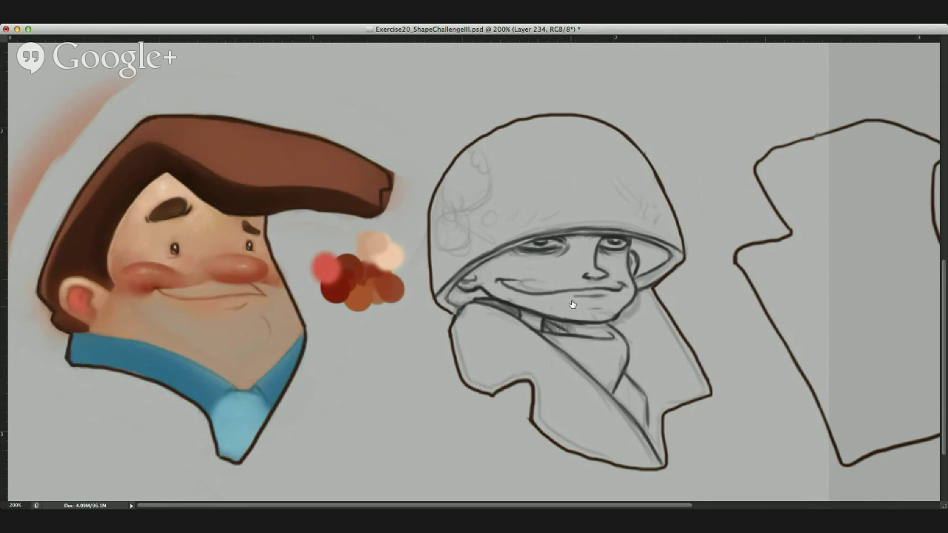
key(ctrl+comma)
key(ctrl+comma)
click(570, 179)
click(569, 179)
click(567, 207)
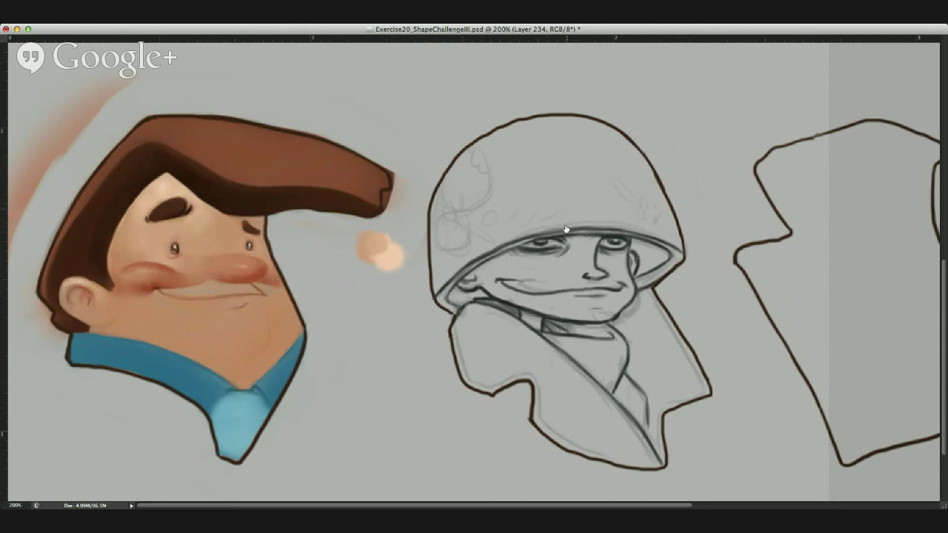
Show the face's shading layers again and trim the front tip of the hair.
key(ctrl+comma)
key(ctrl+comma)
key(ctrl+comma)
ctrl+alt+drag(407, 196, 397, 193)
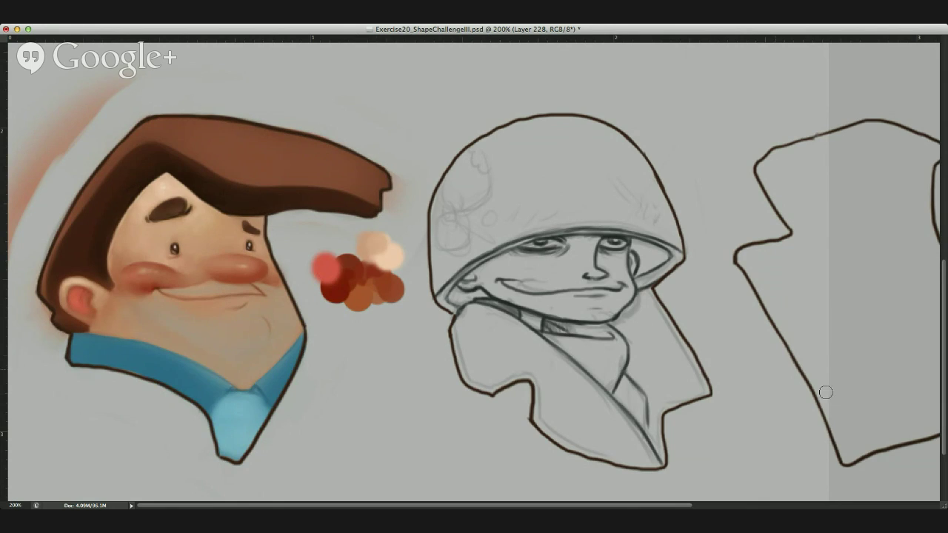
Hide and show the face's red tones and shading to compare the painting before and after.
click(569, 211)
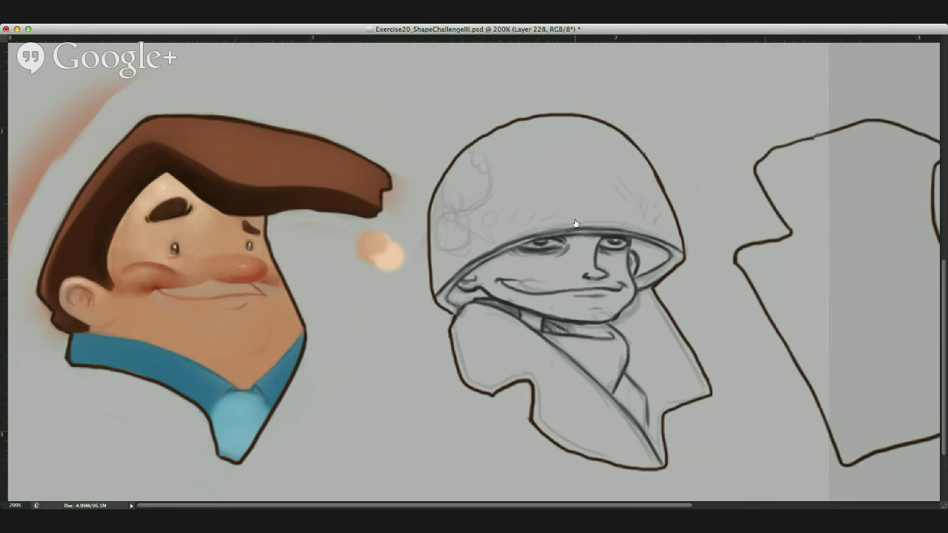
click(568, 211)
click(569, 223)
click(569, 224)
click(572, 207)
click(571, 208)
click(580, 199)
click(566, 191)
click(568, 174)
click(568, 175)
key(shift+super+z)
key(alt+super+z)
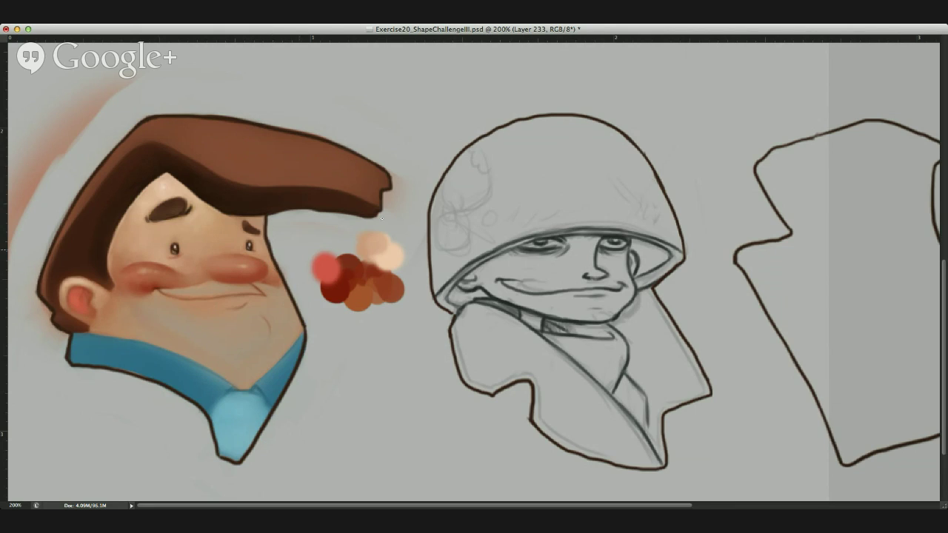
Hide and show the man's dark outline to judge the painting without it.
click(574, 126)
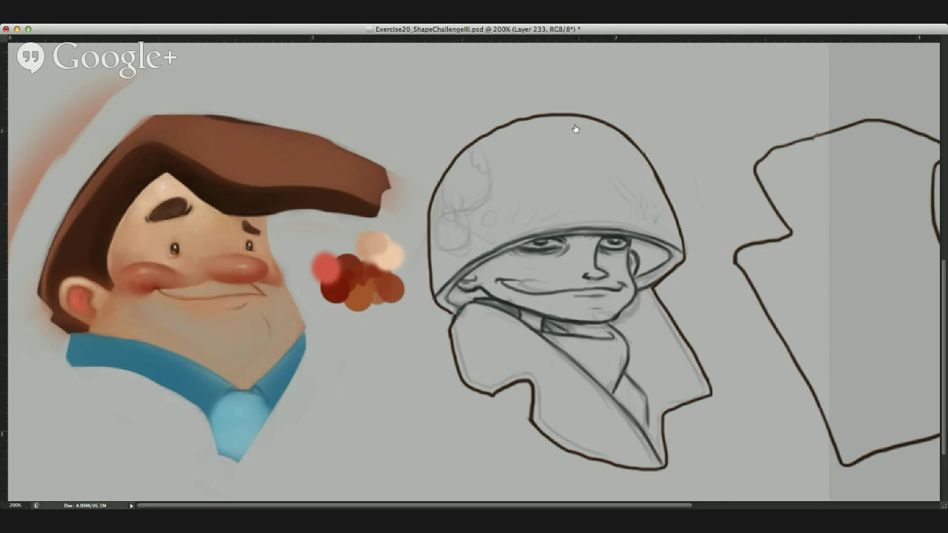
click(570, 123)
click(571, 125)
key(ctrl+comma)
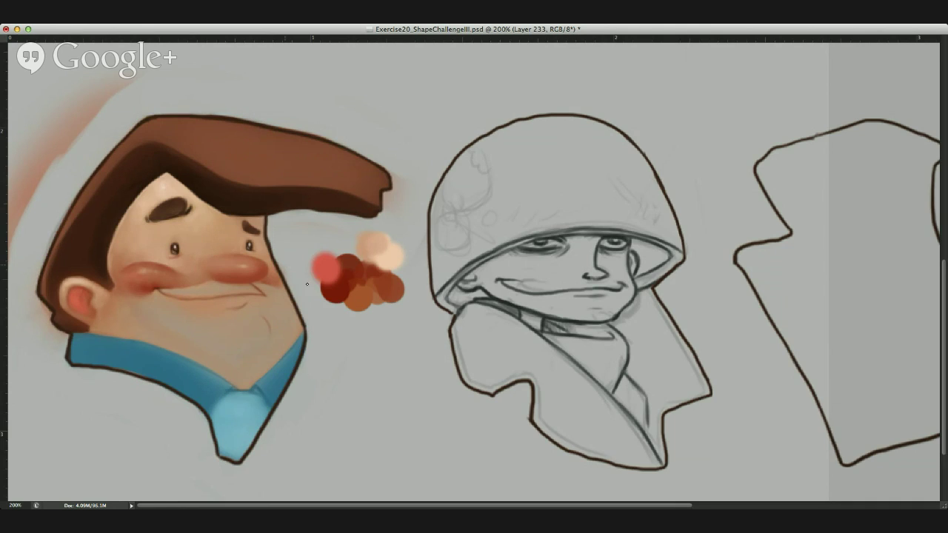
key(ctrl+comma)
key(ctrl+comma)
Add a tan and a pale beige swatch below the palette and paint lighter tones over the man's jaw and chin.
alt+click(160, 288)
click(350, 342)
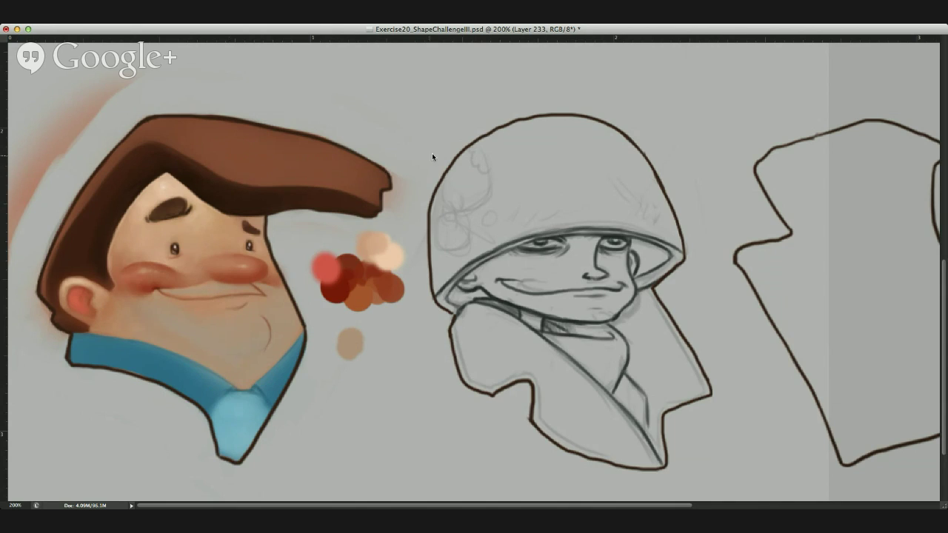
click(357, 329)
mouse_move(266, 314)
mouse_down()
mouse_move(285, 331)
mouse_move(278, 311)
mouse_move(267, 309)
mouse_move(253, 334)
mouse_move(240, 328)
mouse_move(257, 334)
mouse_move(248, 340)
mouse_move(282, 323)
mouse_move(213, 331)
mouse_up()
mouse_move(155, 311)
mouse_down()
mouse_move(170, 318)
mouse_move(142, 313)
mouse_move(157, 295)
mouse_move(188, 319)
mouse_move(186, 334)
mouse_move(212, 338)
mouse_move(213, 328)
mouse_up()
mouse_move(266, 289)
ctrl+alt+mouse_down()
mouse_move(245, 289)
mouse_move(243, 266)
ctrl+alt+mouse_up()
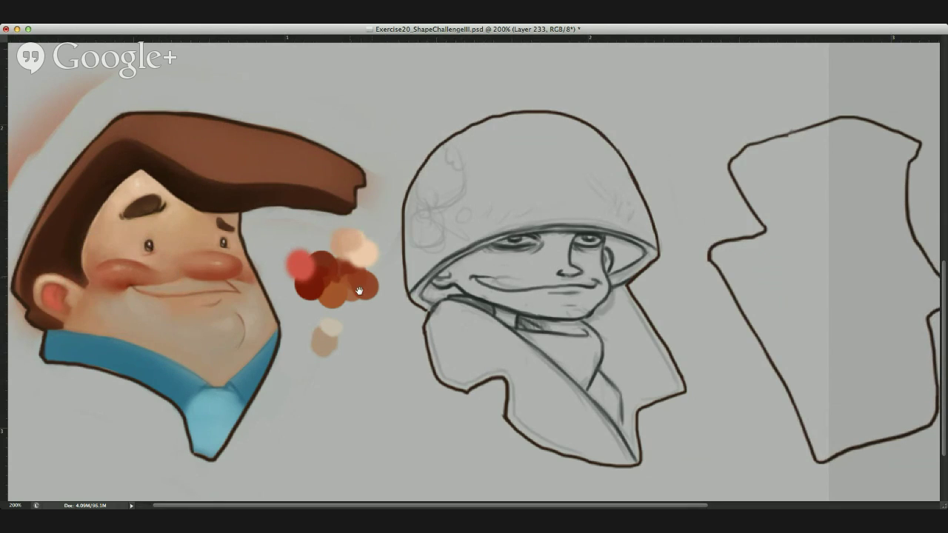
Check which layer holds the helmeted head's outline by toggling its visibility.
drag(359, 301, 301, 302)
drag(314, 260, 336, 258)
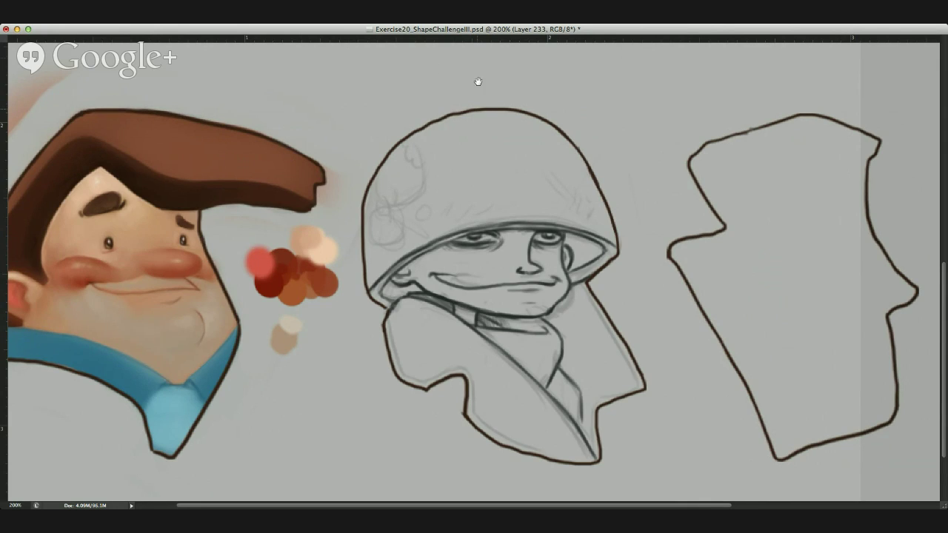
drag(503, 91, 491, 89)
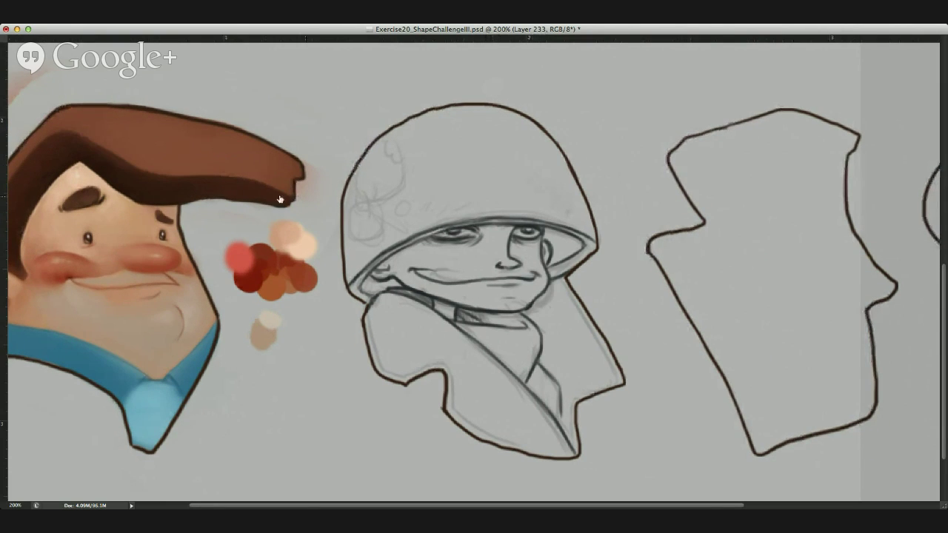
key(super+z)
key(super+z)
key(super+z)
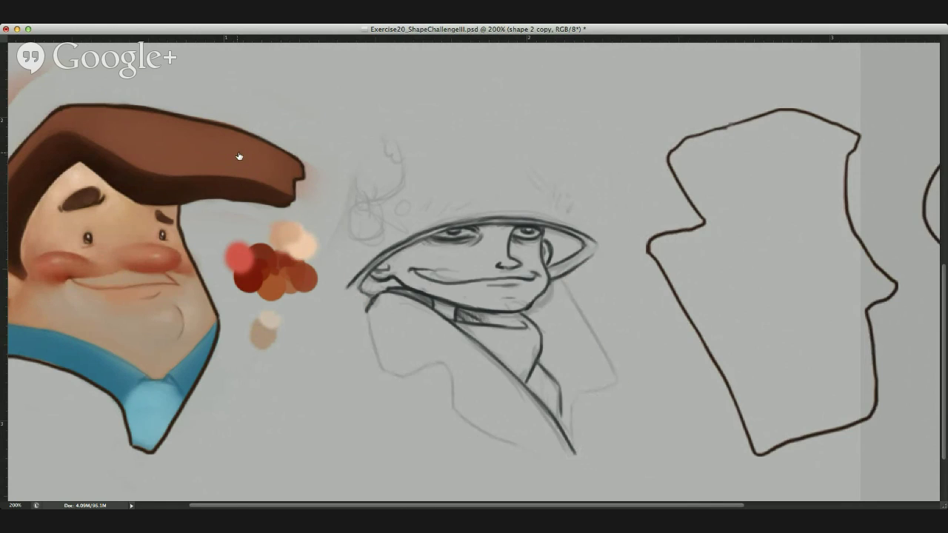
key(super+z)
key(super+z)
key(super+z)
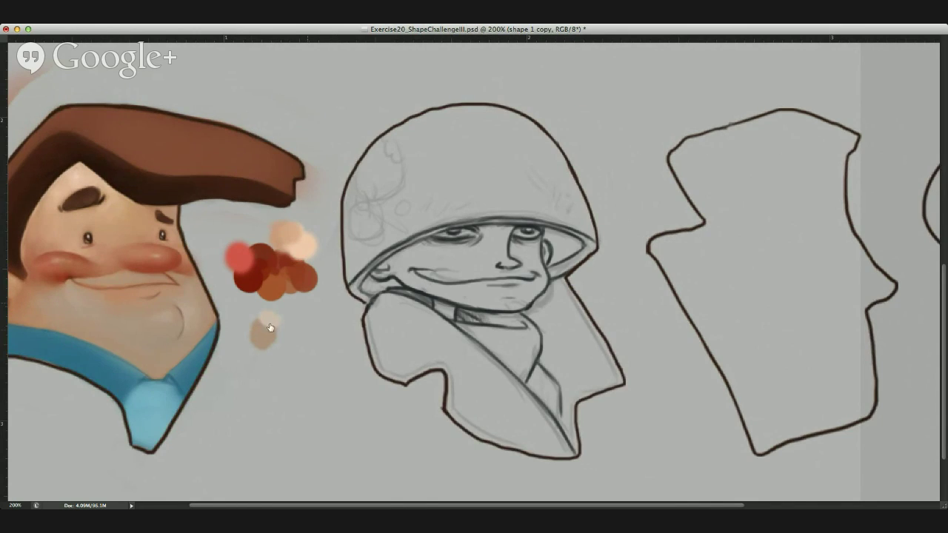
Select the outline layer in preparation for coloring the helmeted head.
click(238, 311)
key(super+z)
key(super+z)
key(super+z)
key(super+shift+z)
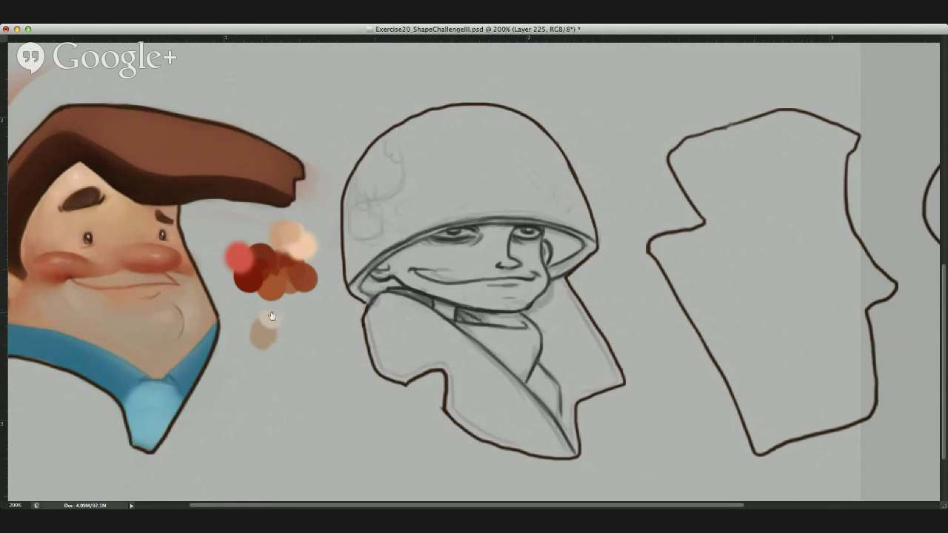
key(super+shift+z)
key(super+z)
key(super+alt+z)
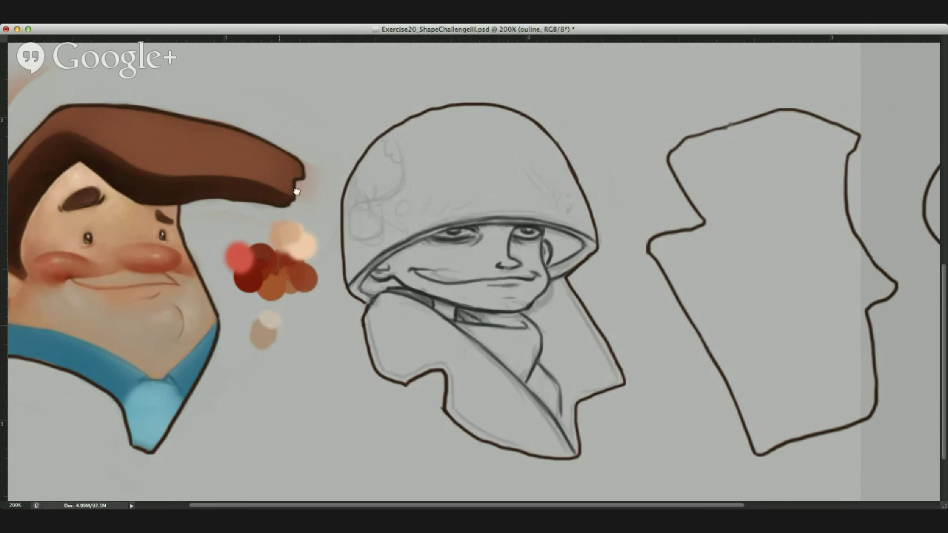
Add a new layer and brush a skin tone sampled from the man's face over the soldier's face.
key(super+shift+alt+n)
alt+click(132, 219)
mouse_move(453, 199)
ctrl+alt+mouse_down()
mouse_move(494, 184)
mouse_move(488, 136)
mouse_move(485, 260)
mouse_move(495, 85)
mouse_move(467, 143)
ctrl+alt+mouse_up()
mouse_move(403, 254)
mouse_down()
mouse_move(398, 272)
mouse_move(437, 289)
mouse_move(519, 296)
mouse_move(540, 256)
mouse_move(437, 270)
mouse_up()
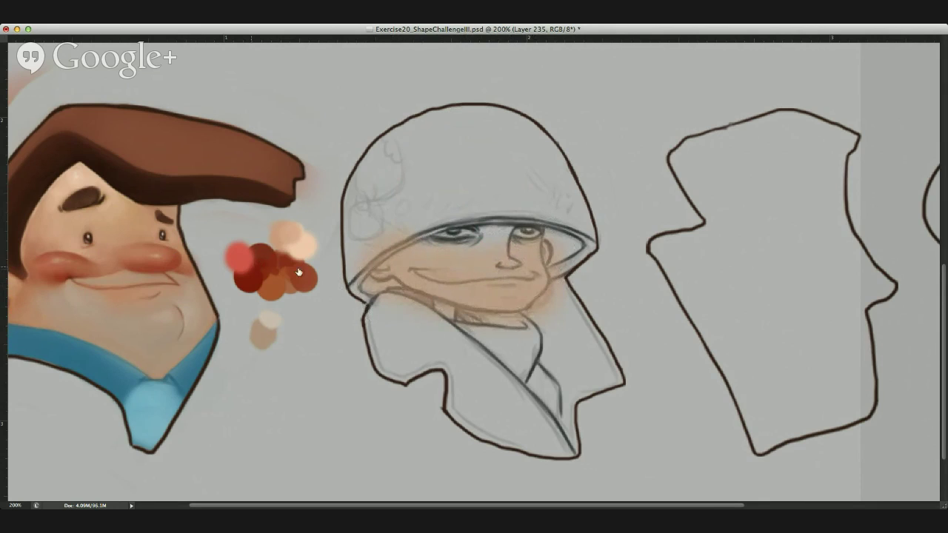
Paint a soft reddish-brown shadow across the soldier's eyes and near ear beneath the helmet's rim.
mouse_move(452, 237)
mouse_down()
mouse_move(533, 223)
mouse_move(382, 263)
mouse_up()
key(super+z)
mouse_move(523, 240)
ctrl+alt+mouse_down()
mouse_move(454, 242)
mouse_move(363, 276)
mouse_move(488, 226)
mouse_move(555, 232)
mouse_move(519, 230)
mouse_move(376, 268)
mouse_move(354, 294)
ctrl+alt+mouse_up()
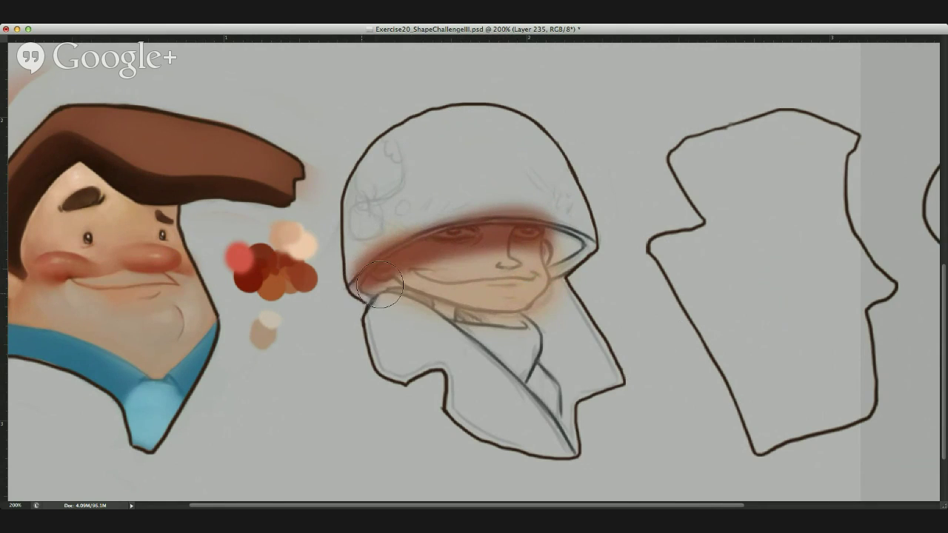
key(super+z)
mouse_move(417, 275)
ctrl+alt+mouse_down()
mouse_move(444, 240)
mouse_move(503, 234)
mouse_move(539, 241)
mouse_move(541, 264)
ctrl+alt+mouse_up()
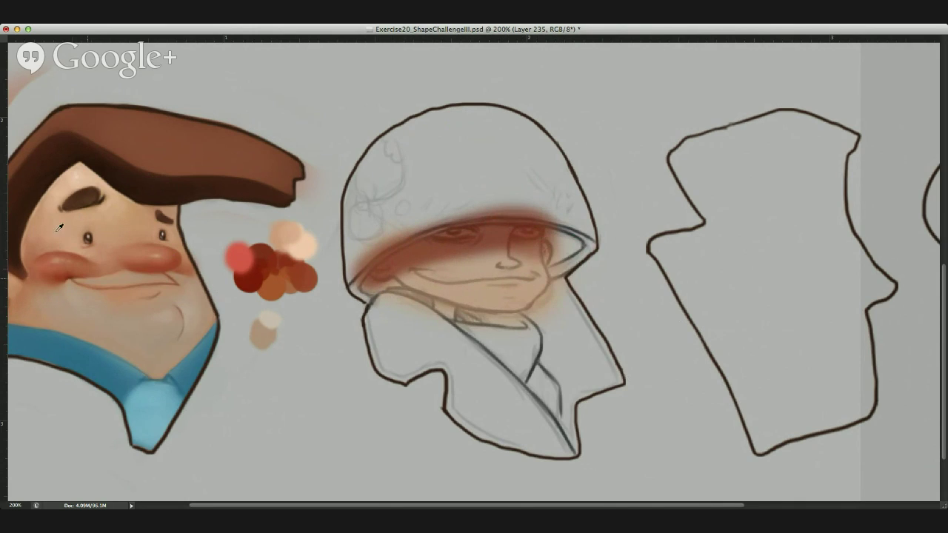
Warm the soldier's lower face with a sampled skin tone and refine the shadow's edge across the cheek and nose.
alt+click(34, 253)
mouse_move(407, 282)
mouse_down()
mouse_move(488, 306)
mouse_move(530, 303)
mouse_up()
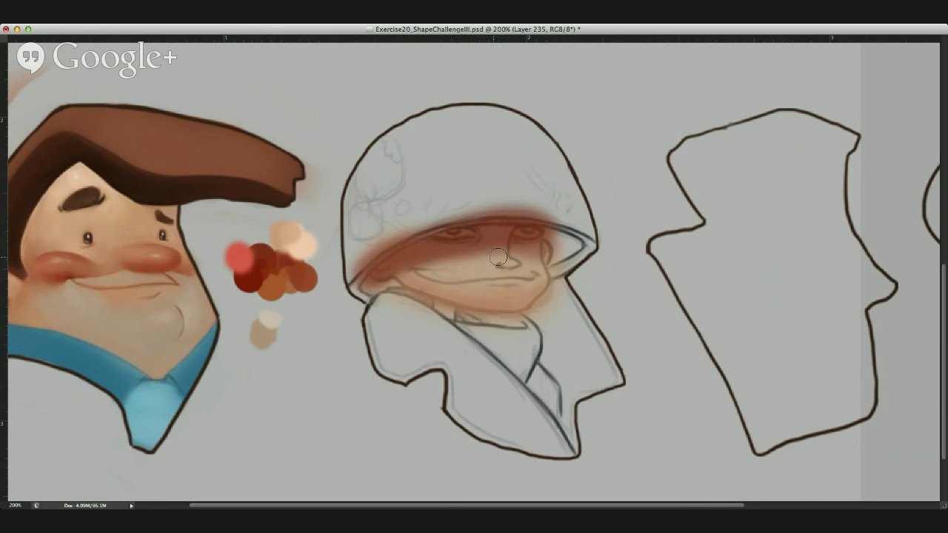
mouse_move(502, 255)
mouse_down()
mouse_move(434, 268)
mouse_move(508, 251)
mouse_move(439, 259)
mouse_move(401, 278)
mouse_up()
key(super+z)
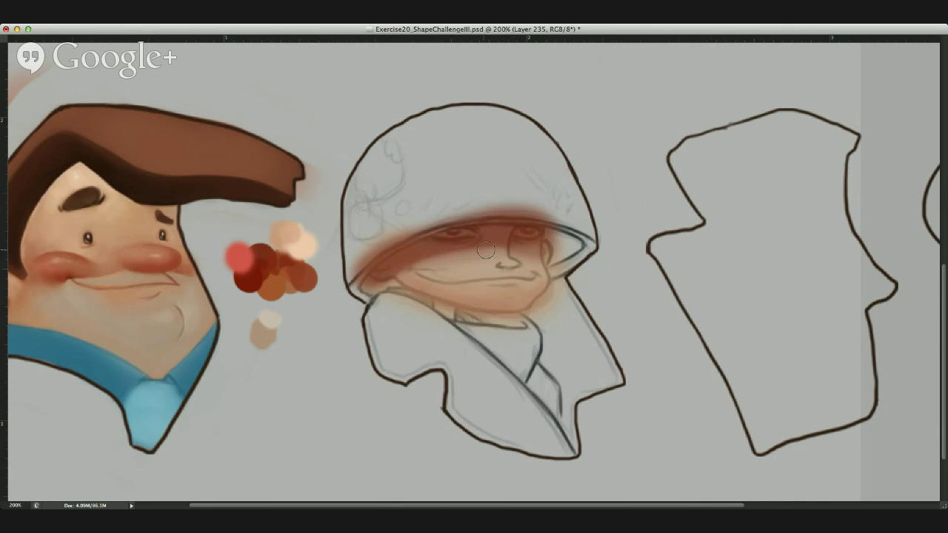
drag(486, 252, 430, 268)
drag(483, 254, 408, 272)
alt+click(478, 257)
mouse_move(473, 257)
mouse_down()
mouse_move(398, 276)
mouse_move(466, 258)
mouse_move(531, 259)
mouse_move(516, 272)
mouse_up()
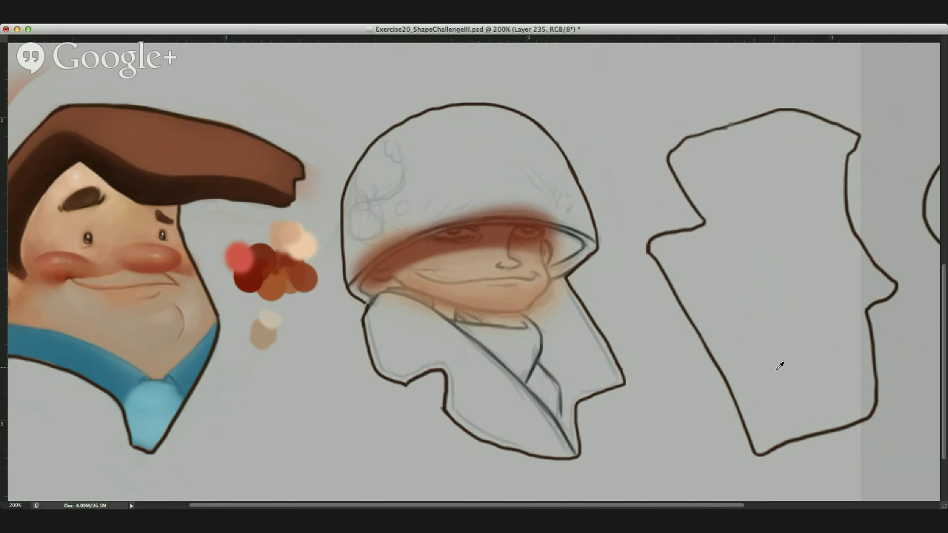
Place a dark blue-gray swatch beside the helmet and paint the coat's near side dark green-gray, undoing the stroke on the far side.
click(605, 140)
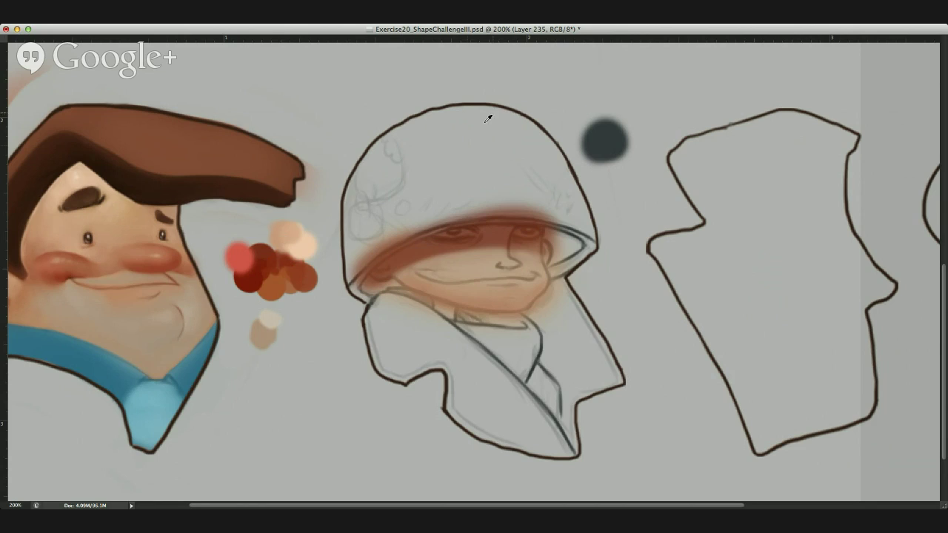
click(376, 312)
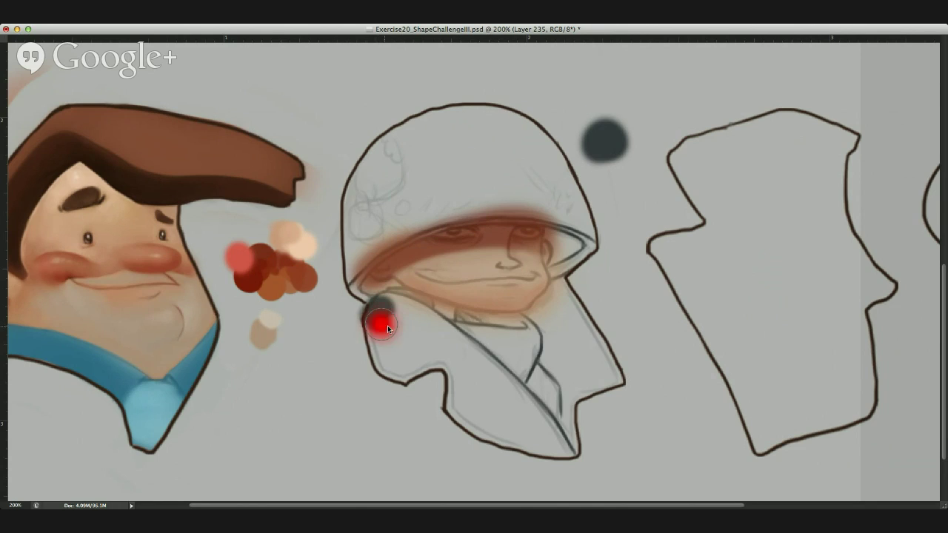
mouse_move(378, 313)
mouse_down()
mouse_move(407, 314)
mouse_move(570, 448)
mouse_move(455, 423)
mouse_move(437, 370)
mouse_move(512, 436)
mouse_move(453, 363)
mouse_move(457, 400)
mouse_up()
mouse_move(370, 364)
mouse_down()
mouse_move(362, 326)
mouse_move(387, 314)
mouse_move(392, 330)
mouse_move(472, 368)
mouse_move(523, 409)
mouse_move(569, 399)
mouse_move(570, 366)
mouse_move(553, 335)
mouse_move(559, 308)
mouse_up()
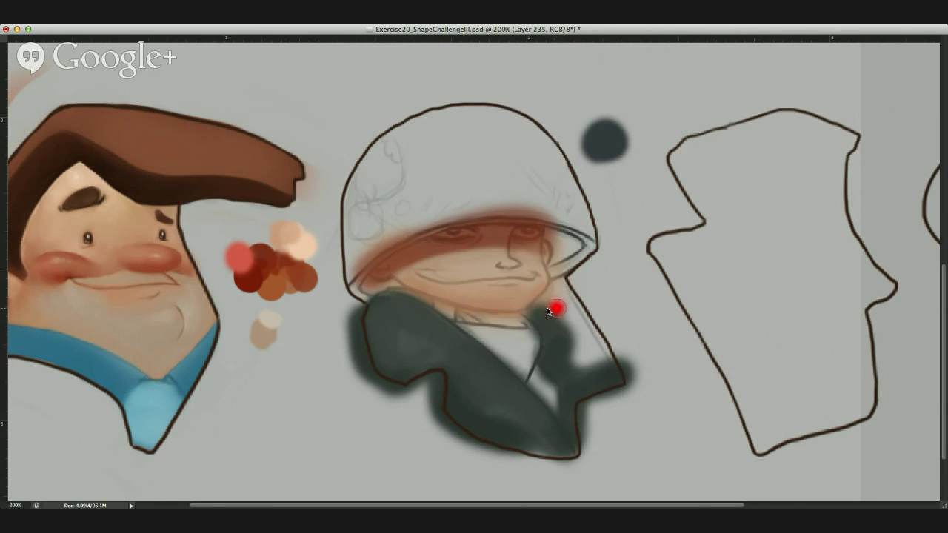
key(ctrl+z)
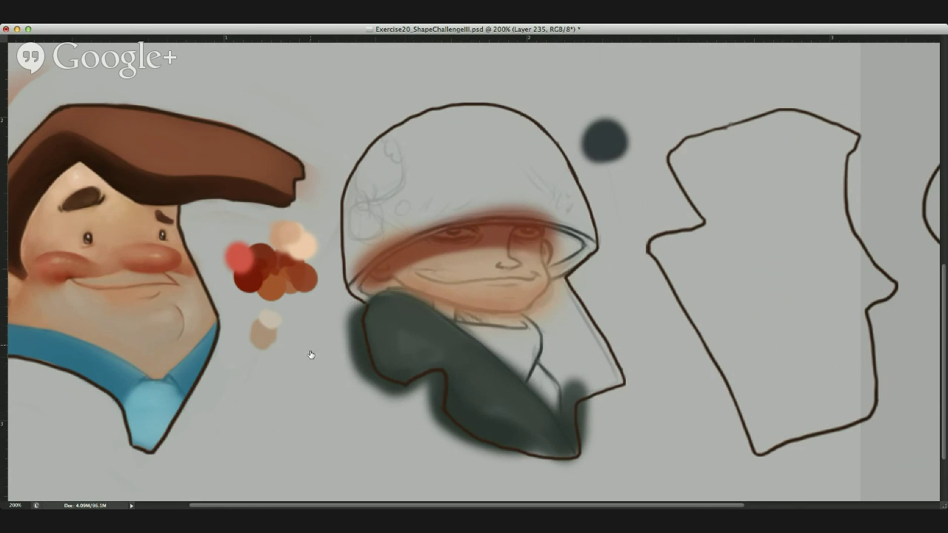
Fill the coat's far side with dark green-gray and clean its edge against the chin and scarf.
mouse_move(579, 277)
mouse_down()
mouse_move(517, 314)
mouse_move(569, 400)
mouse_up()
mouse_move(558, 291)
mouse_down()
mouse_move(579, 303)
mouse_move(620, 374)
mouse_move(573, 397)
mouse_move(589, 361)
mouse_move(554, 330)
mouse_move(557, 315)
mouse_move(582, 372)
mouse_move(596, 379)
mouse_up()
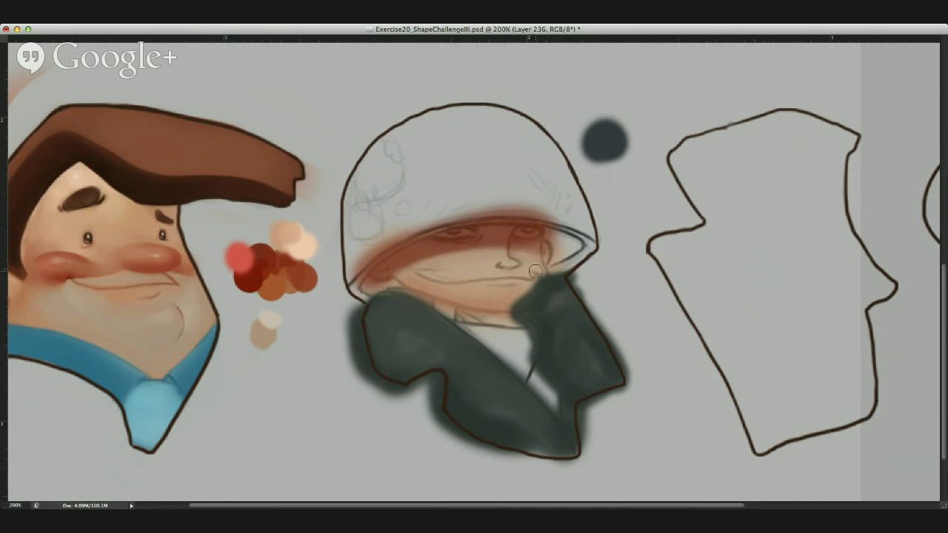
mouse_move(538, 278)
mouse_down()
mouse_move(504, 318)
mouse_move(533, 342)
mouse_move(523, 372)
mouse_up()
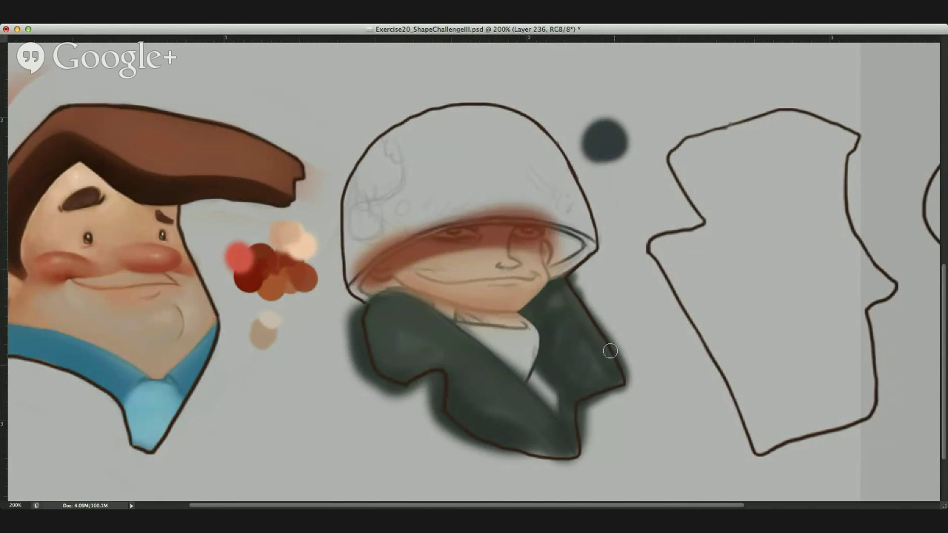
mouse_move(606, 376)
ctrl+alt+mouse_down()
mouse_move(621, 379)
mouse_move(575, 338)
mouse_move(567, 348)
ctrl+alt+mouse_up()
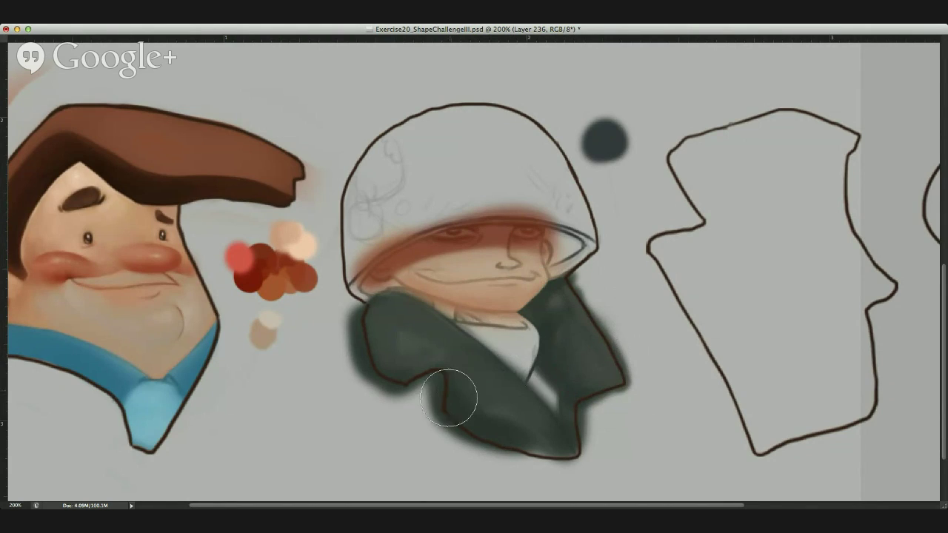
Darken and tidy the lower edge of the soldier's coat near the notch with sampled dark green-gray, undoing one stroke.
mouse_move(450, 386)
ctrl+alt+mouse_down()
mouse_move(454, 391)
mouse_move(444, 380)
mouse_move(452, 417)
ctrl+alt+mouse_up()
key(super+z)
ctrl+alt+drag(456, 373, 445, 371)
ctrl+alt+drag(392, 368, 387, 376)
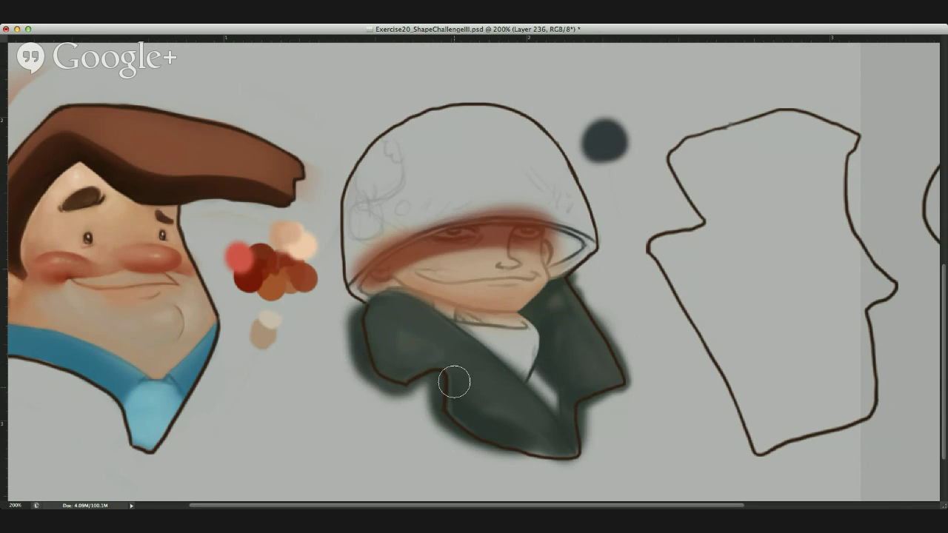
alt+click(503, 430)
mouse_move(499, 423)
mouse_down()
mouse_move(550, 451)
mouse_move(597, 444)
mouse_up()
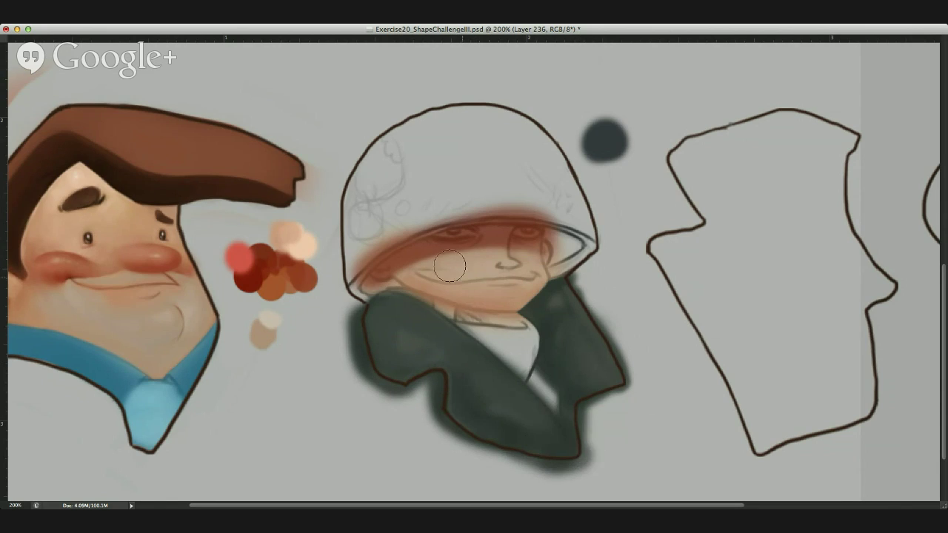
Block in the helmet's near side and the full band along its rim with dark gray.
ctrl+alt+drag(449, 182, 431, 182)
click(401, 182)
drag(390, 196, 400, 188)
mouse_move(393, 146)
mouse_down()
mouse_move(362, 194)
mouse_move(357, 256)
mouse_up()
mouse_move(365, 212)
mouse_down()
mouse_move(358, 283)
mouse_move(387, 248)
mouse_up()
key(v)
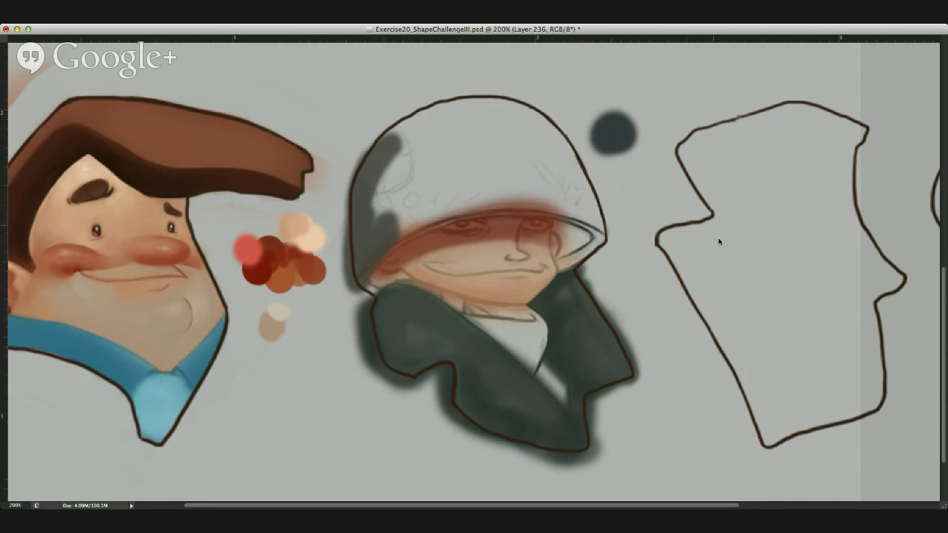
key(b)
mouse_move(360, 274)
mouse_down()
mouse_move(481, 207)
mouse_move(454, 220)
mouse_move(575, 220)
mouse_move(530, 208)
mouse_move(597, 235)
mouse_up()
key(bracketleft)
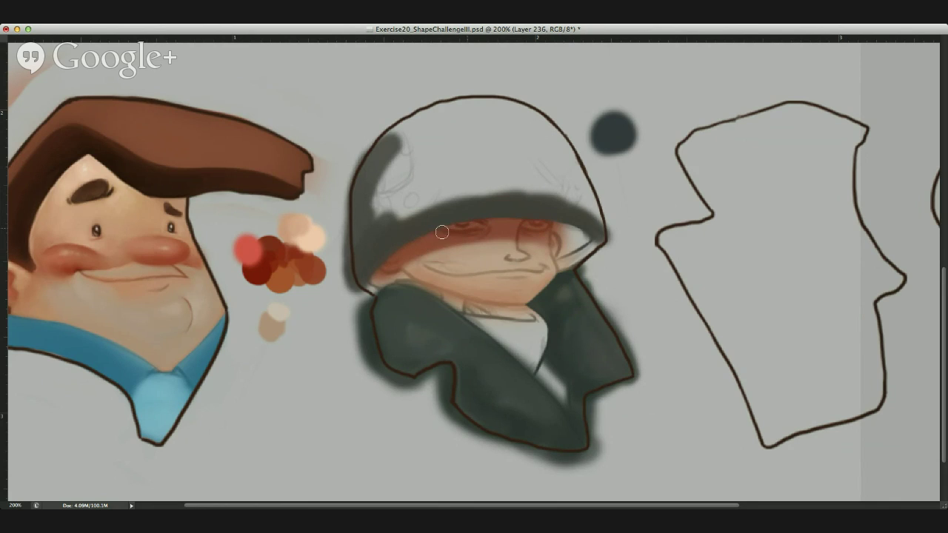
drag(378, 278, 380, 274)
Fill the helmet's dome with broad dark gray strokes, leaving a light highlight patch on the far side.
mouse_move(420, 193)
ctrl+alt+mouse_down()
mouse_move(460, 193)
mouse_move(446, 193)
ctrl+alt+mouse_up()
mouse_move(400, 182)
mouse_down()
mouse_move(368, 204)
mouse_move(409, 194)
mouse_move(455, 115)
mouse_move(592, 137)
mouse_move(607, 188)
mouse_move(604, 223)
mouse_up()
mouse_move(530, 144)
mouse_down()
mouse_move(503, 111)
mouse_move(477, 163)
mouse_move(436, 137)
mouse_up()
drag(366, 154, 378, 139)
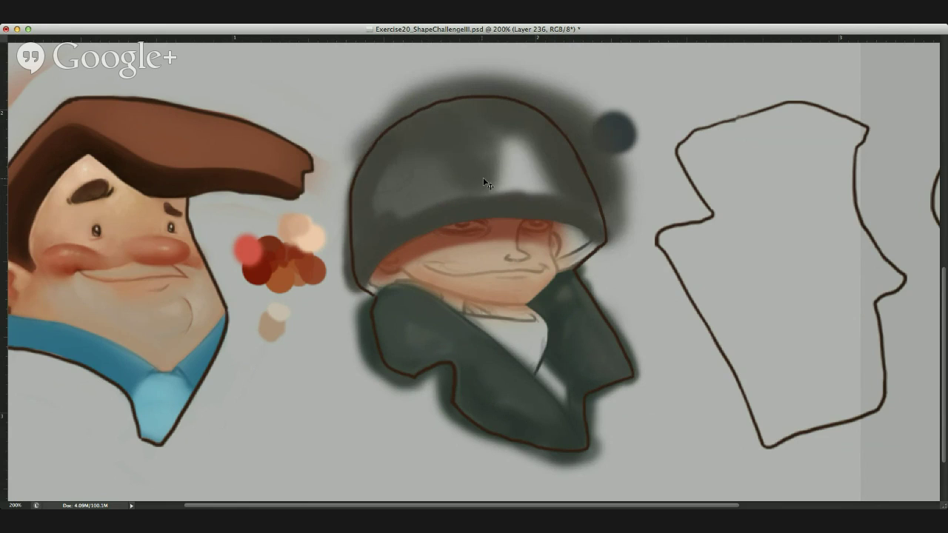
key(super+z)
ctrl+alt+drag(500, 169, 471, 169)
mouse_move(496, 129)
mouse_down()
mouse_move(489, 174)
mouse_move(498, 192)
mouse_up()
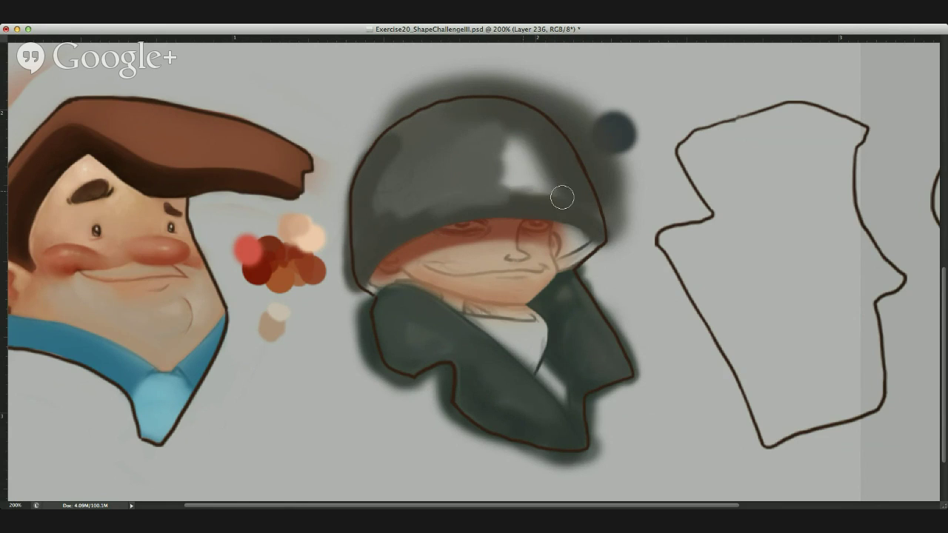
mouse_move(539, 154)
mouse_down()
mouse_move(521, 144)
mouse_move(526, 177)
mouse_move(516, 183)
mouse_move(486, 136)
mouse_up()
Shape the helmet's highlight with sampled gray, undo unwanted strokes, and blend the dome's grays smoothly.
key(bracketleft)
key(bracketleft)
key(bracketleft)
alt+click(509, 165)
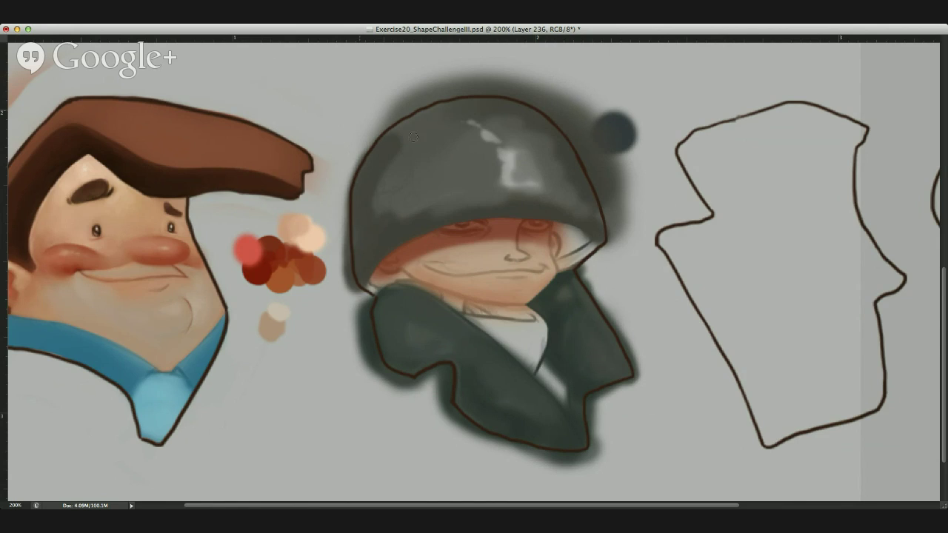
drag(479, 129, 461, 195)
key(super+alt+z)
key(super+alt+z)
key(super+alt+z)
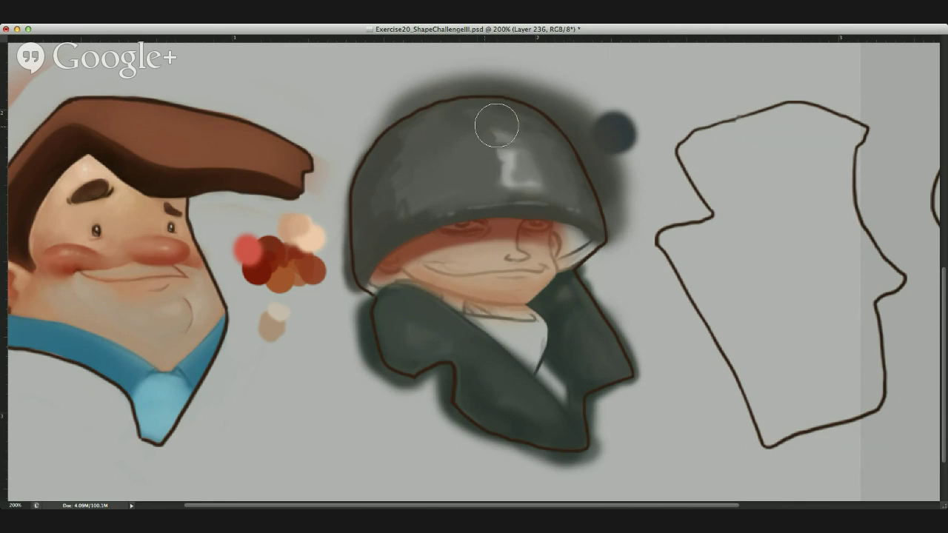
drag(500, 142, 493, 184)
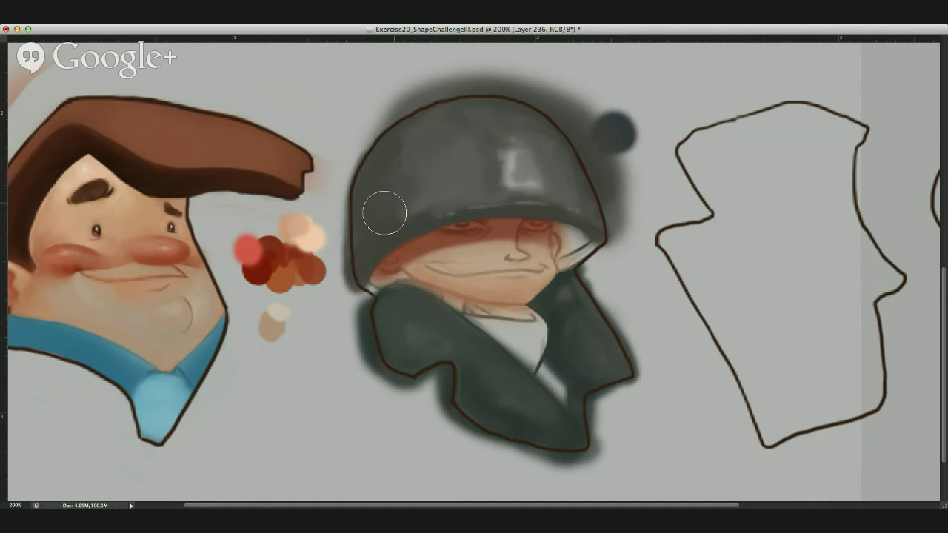
drag(398, 154, 423, 185)
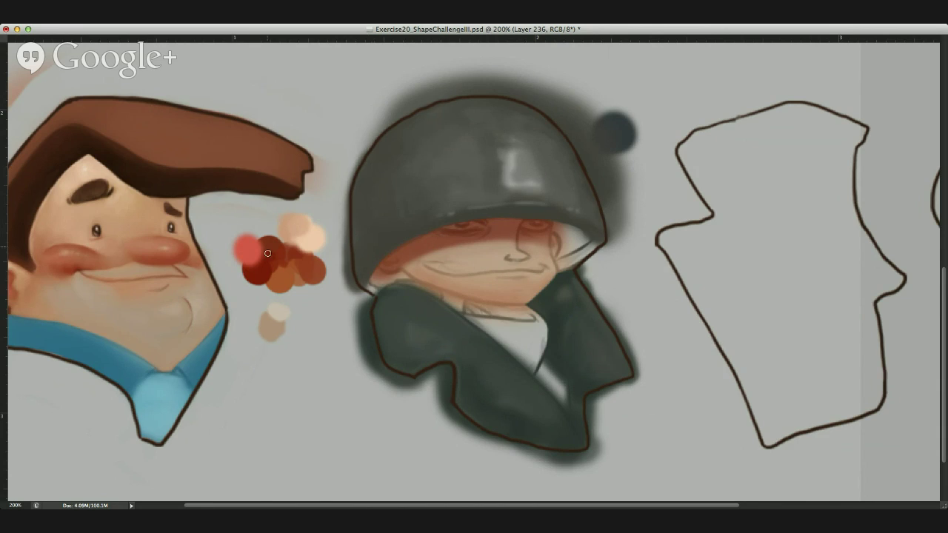
Paint the helmet's far inner side near-black behind the face, leaving a gray rim along the outline.
mouse_move(573, 240)
ctrl+alt+mouse_down()
mouse_move(551, 235)
mouse_move(561, 253)
mouse_move(576, 241)
mouse_move(557, 230)
mouse_move(574, 240)
ctrl+alt+mouse_up()
mouse_move(574, 228)
mouse_down()
mouse_move(582, 241)
mouse_move(541, 236)
mouse_up()
click(548, 229)
drag(596, 236, 562, 261)
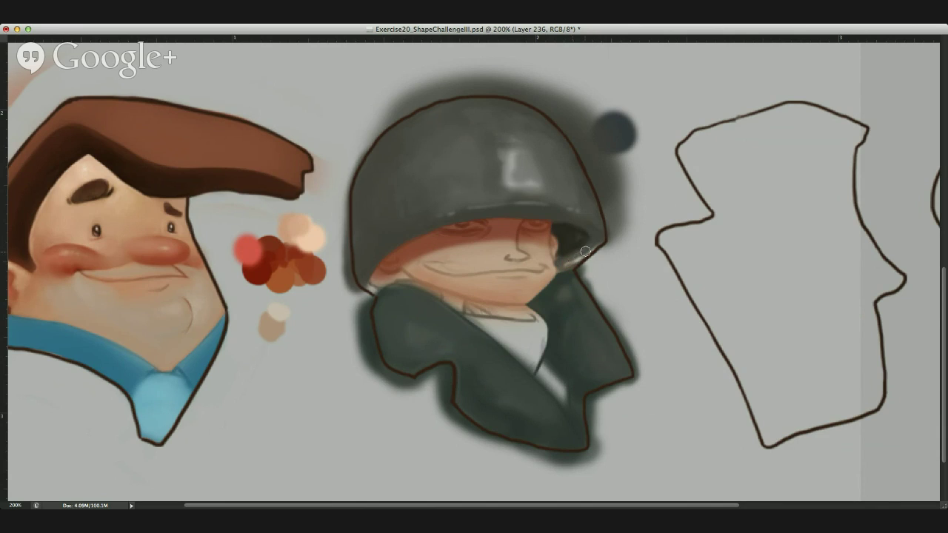
mouse_move(596, 243)
mouse_down()
mouse_move(566, 264)
mouse_move(590, 248)
mouse_up()
ctrl+alt+drag(566, 261, 564, 263)
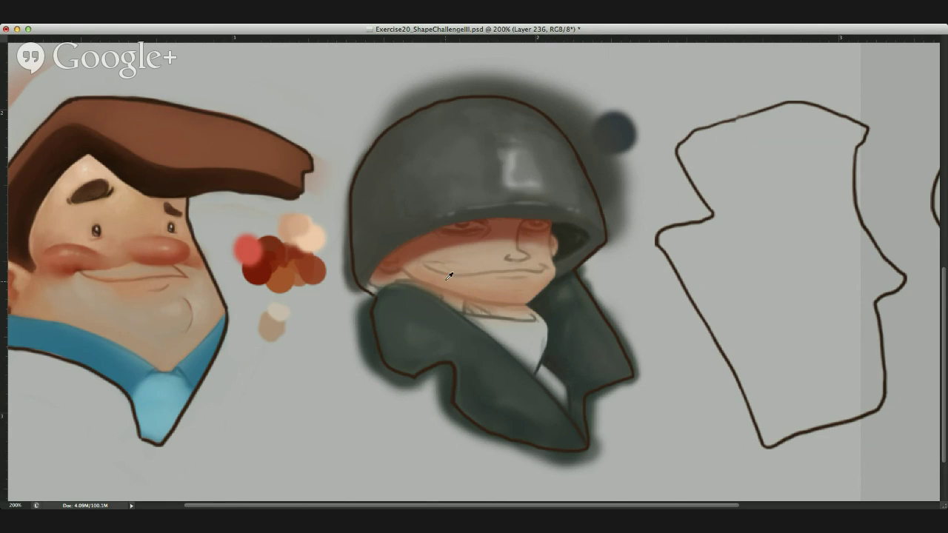
Color the neck below the jaw with skin tone and darken the helmet's interior around the near ear.
mouse_move(441, 290)
mouse_down()
mouse_move(460, 300)
mouse_move(447, 299)
mouse_up()
drag(465, 298, 501, 303)
mouse_move(378, 269)
mouse_down()
mouse_move(402, 272)
mouse_move(391, 282)
mouse_move(412, 279)
mouse_move(371, 283)
mouse_move(375, 273)
mouse_move(395, 278)
mouse_up()
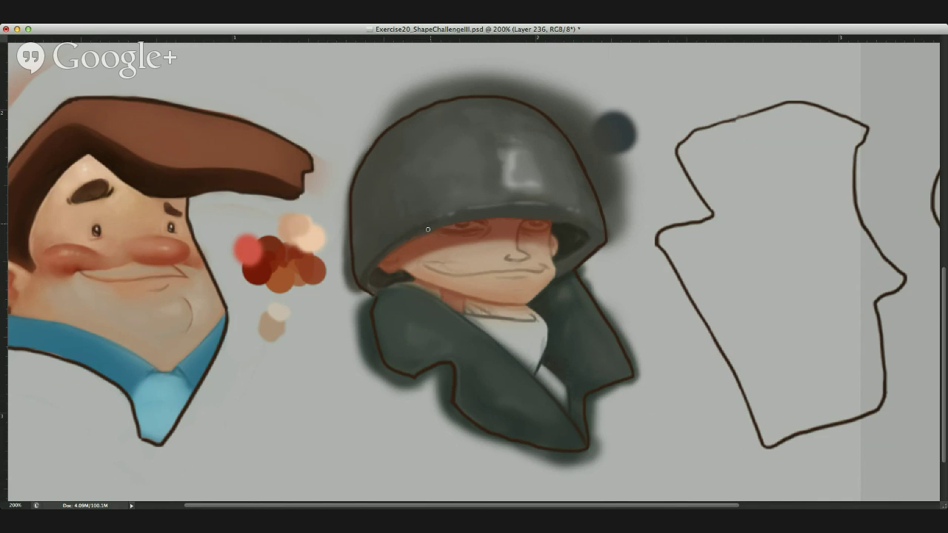
Paint the scarf dark red on a new layer, including the small piece behind the neck, and refine its folds.
ctrl+alt+drag(504, 216, 531, 213)
click(307, 361)
mouse_move(469, 312)
mouse_down()
mouse_move(532, 320)
mouse_move(525, 363)
mouse_move(568, 408)
mouse_up()
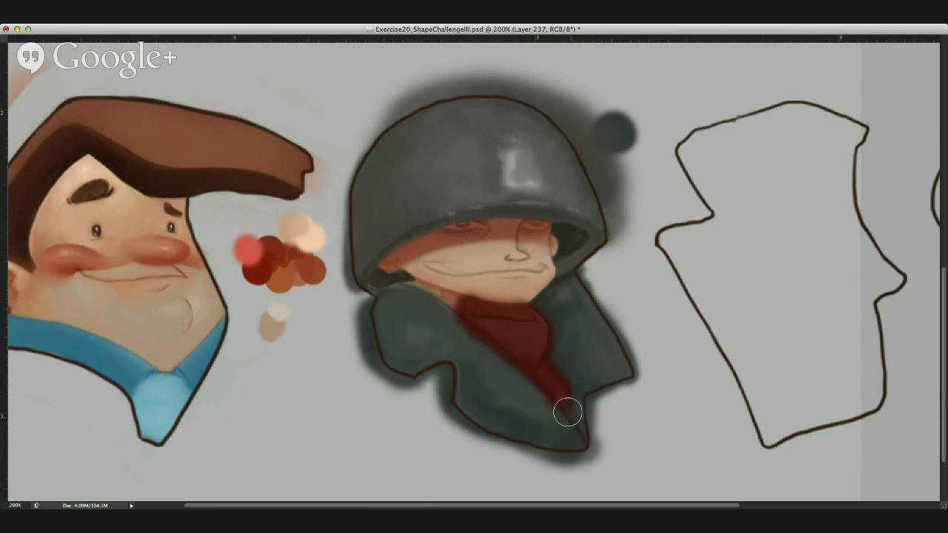
drag(459, 313, 417, 284)
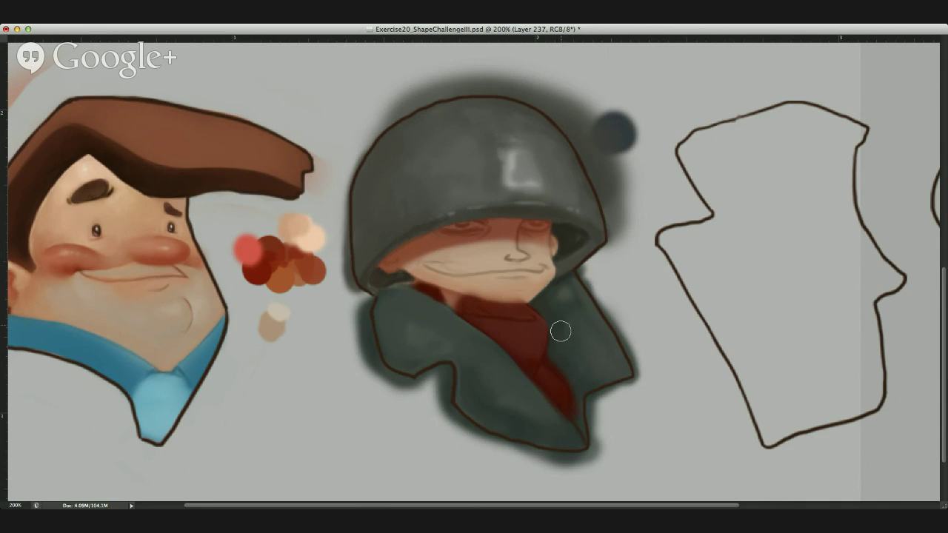
ctrl+alt+drag(561, 349, 554, 348)
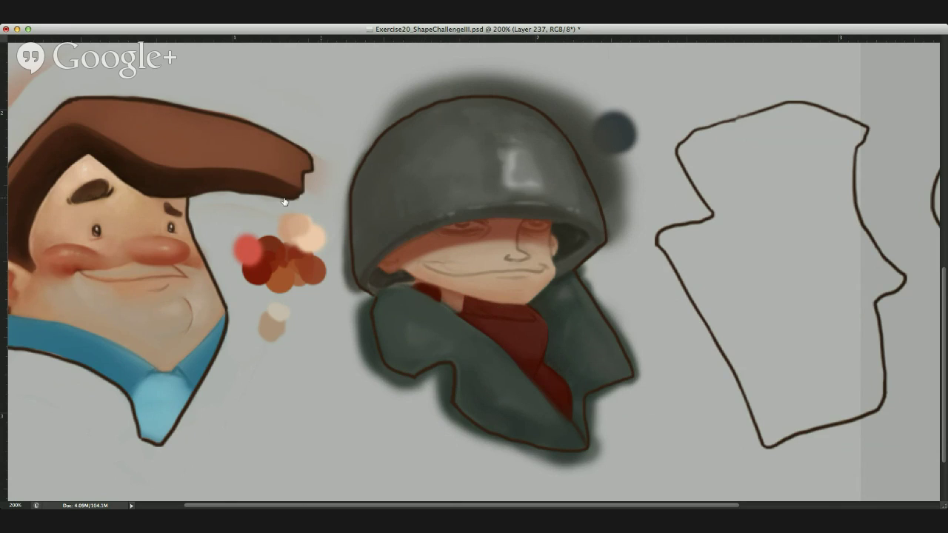
Place a cluster of dark, bright and intermediate red swatches beside the coat's far side.
click(642, 293)
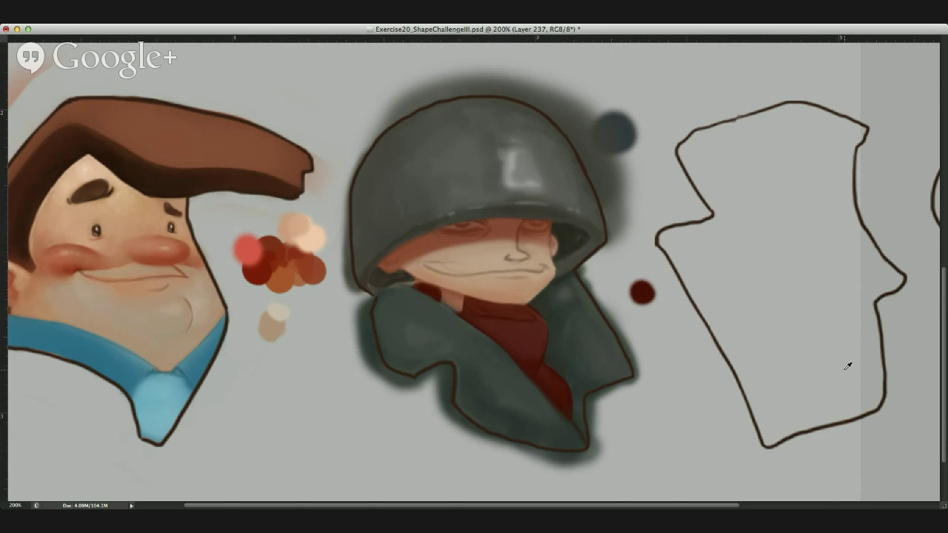
click(649, 309)
click(646, 306)
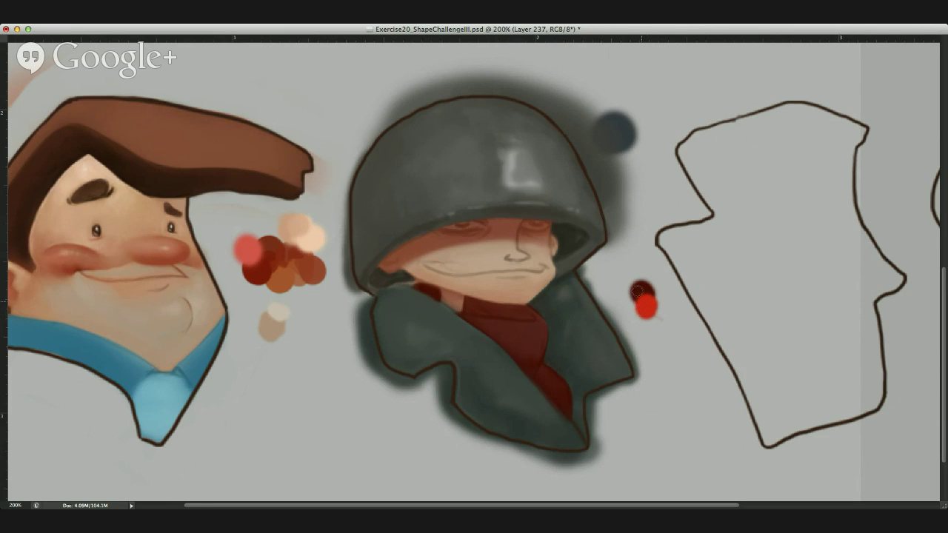
click(628, 299)
alt+click(629, 301)
click(626, 293)
click(619, 286)
Brighten the scarf's front with the medium red and keep a darker red shadow beneath the chin.
mouse_move(473, 320)
mouse_down()
mouse_move(542, 326)
mouse_move(475, 320)
mouse_move(508, 335)
mouse_move(536, 329)
mouse_move(514, 339)
mouse_up()
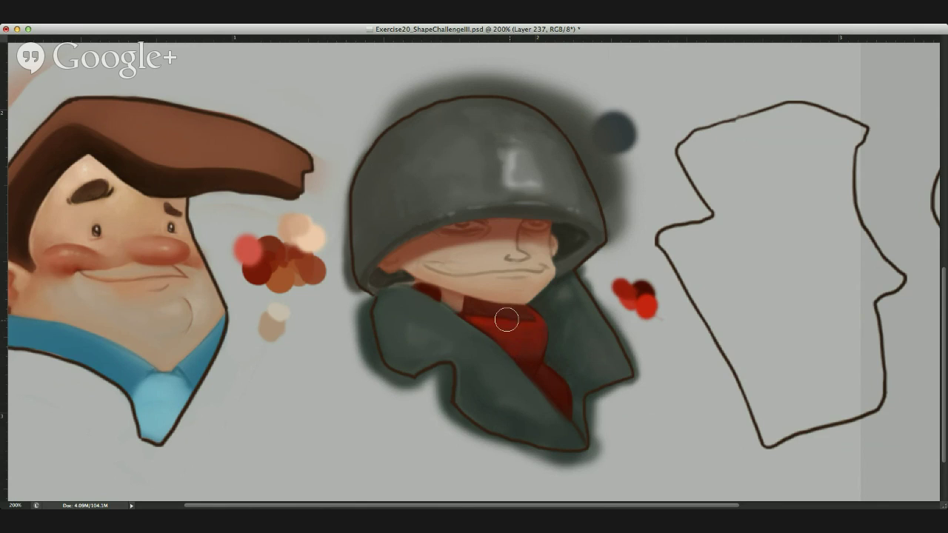
alt+click(483, 316)
mouse_move(476, 314)
mouse_down()
mouse_move(513, 319)
mouse_move(501, 310)
mouse_up()
Try olive and green hues on the scarf and its swatches, then return them to red.
mouse_move(692, 168)
mouse_down()
mouse_move(656, 174)
mouse_move(685, 190)
mouse_move(656, 196)
mouse_up()
drag(710, 166, 720, 165)
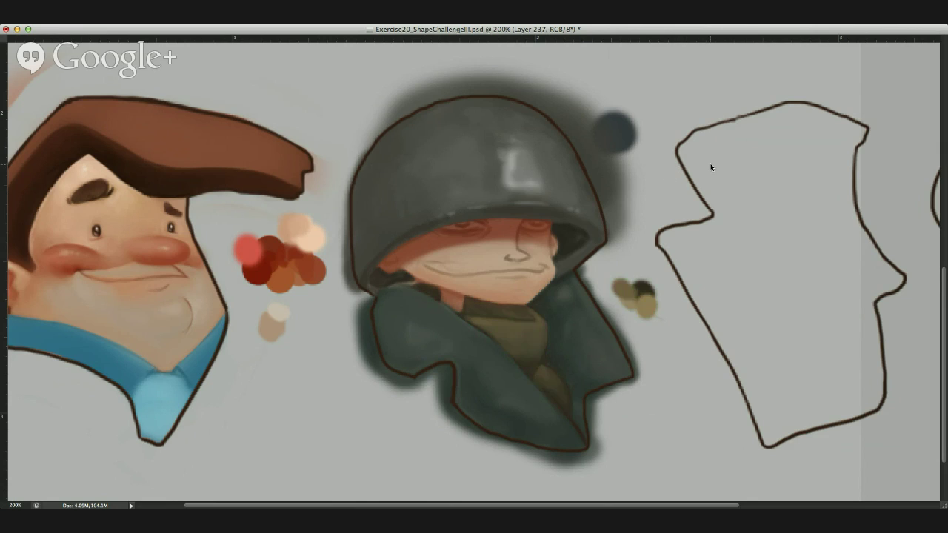
mouse_move(694, 223)
mouse_down()
mouse_move(656, 224)
mouse_move(689, 218)
mouse_move(670, 200)
mouse_up()
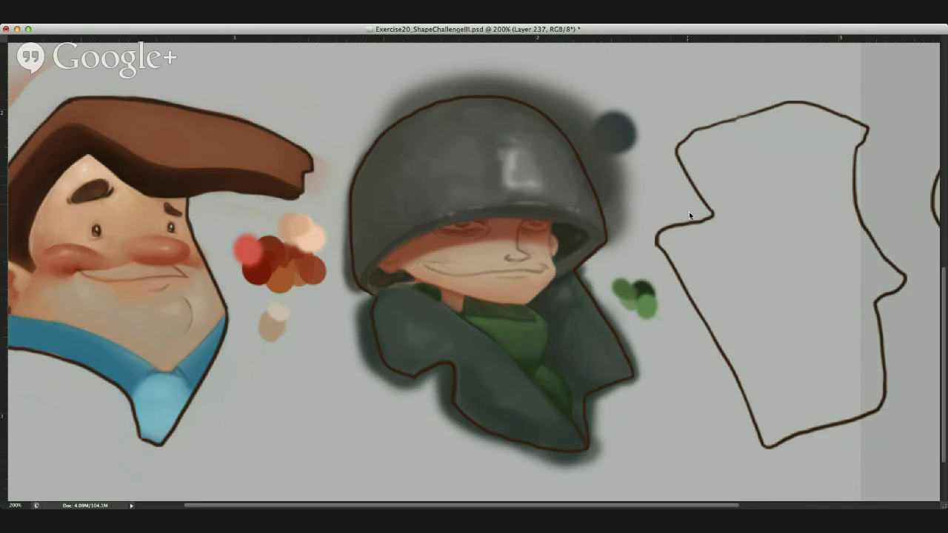
drag(660, 196, 682, 196)
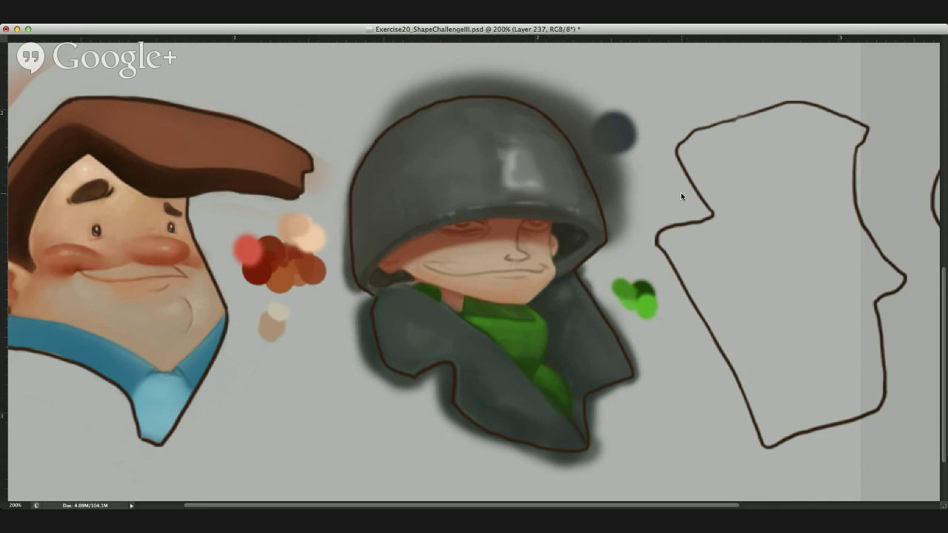
drag(718, 172, 688, 167)
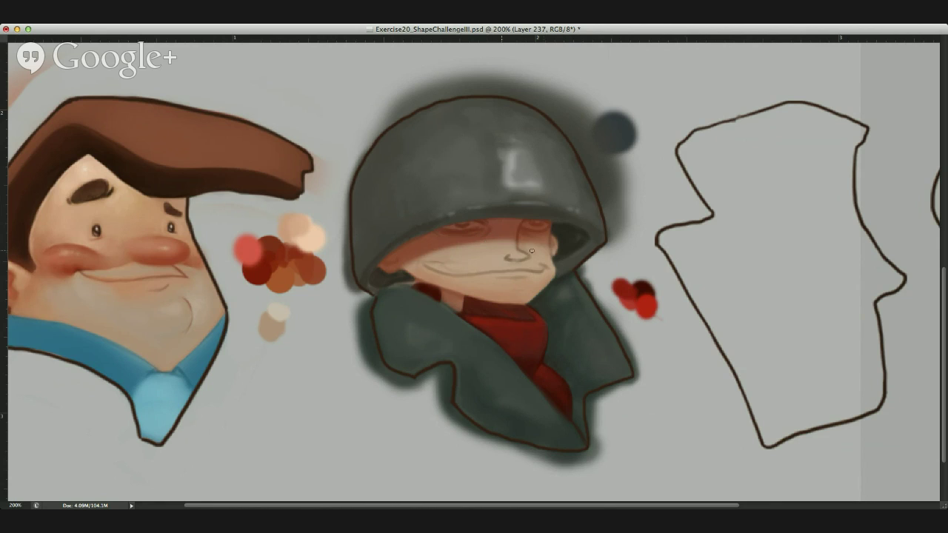
Merge the soldier's scarf and base color layers into one layer.
drag(571, 211, 563, 190)
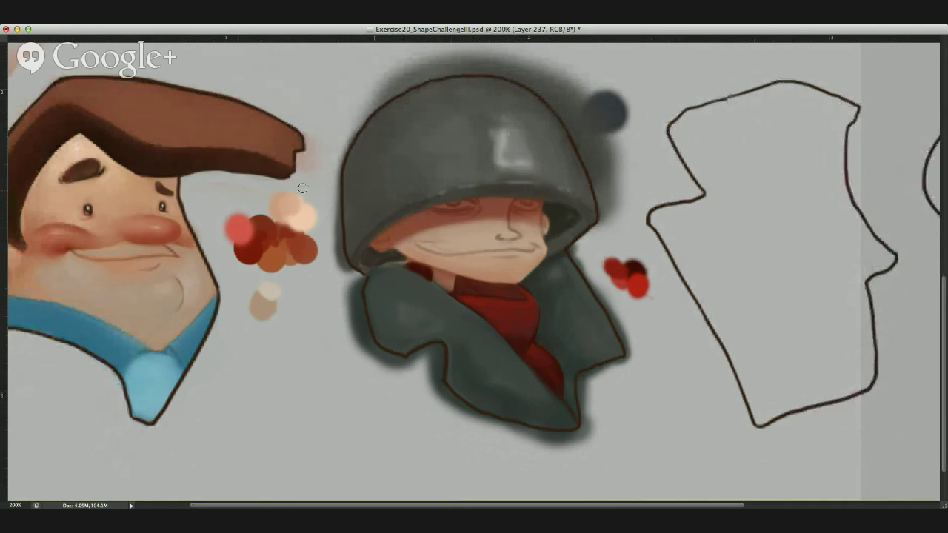
ctrl+click(232, 158)
key(super+e)
key(ctrl+f)
Erase the paint spilling outside the soldier's outline around the coat and helmet.
mouse_move(332, 161)
mouse_down()
mouse_move(325, 213)
mouse_move(329, 189)
mouse_move(335, 261)
mouse_move(370, 301)
mouse_move(356, 293)
mouse_move(361, 281)
mouse_move(358, 302)
mouse_move(341, 311)
mouse_move(370, 351)
mouse_move(410, 363)
mouse_move(437, 345)
mouse_move(434, 366)
mouse_up()
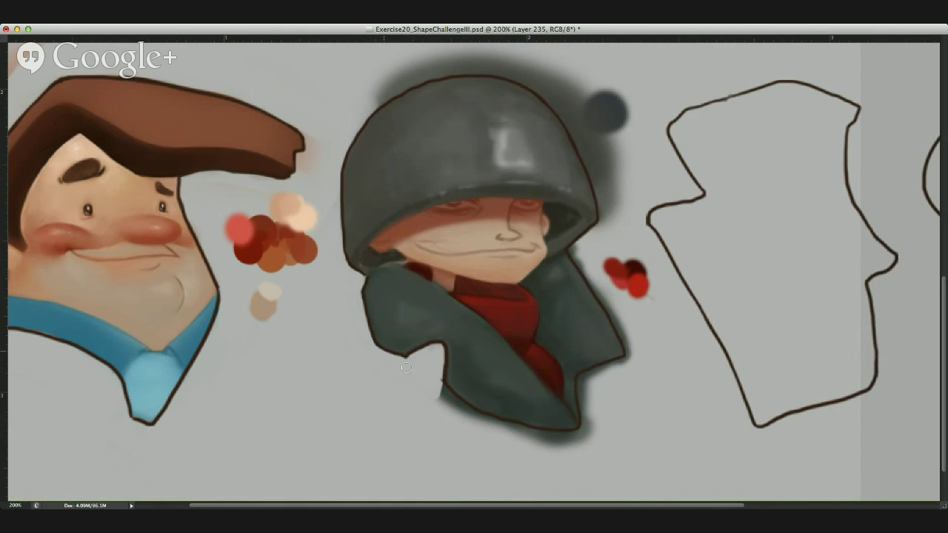
mouse_move(437, 392)
mouse_down()
mouse_move(497, 429)
mouse_move(459, 417)
mouse_move(570, 437)
mouse_move(585, 451)
mouse_move(600, 406)
mouse_up()
mouse_move(617, 369)
mouse_down()
mouse_move(586, 379)
mouse_move(585, 406)
mouse_move(584, 380)
mouse_move(592, 428)
mouse_up()
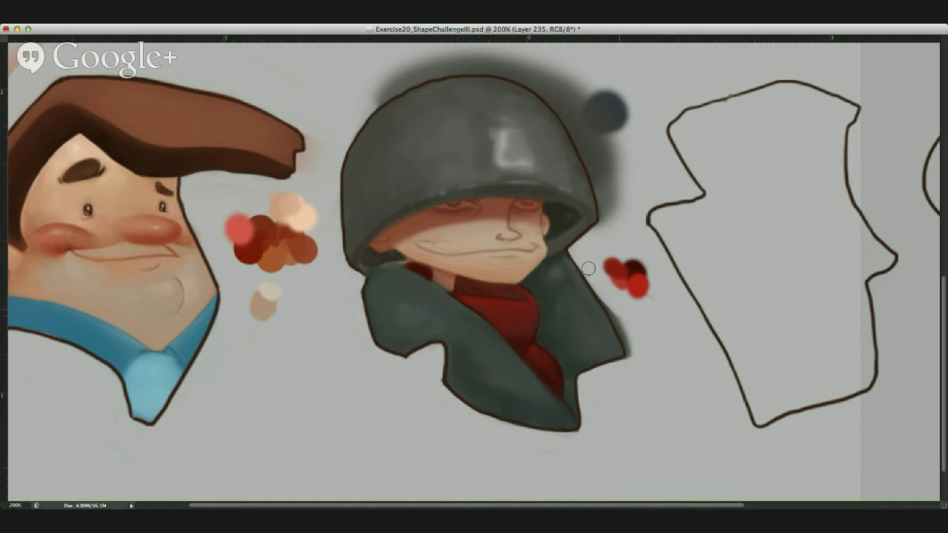
mouse_move(576, 254)
mouse_down()
mouse_move(620, 320)
mouse_move(633, 366)
mouse_up()
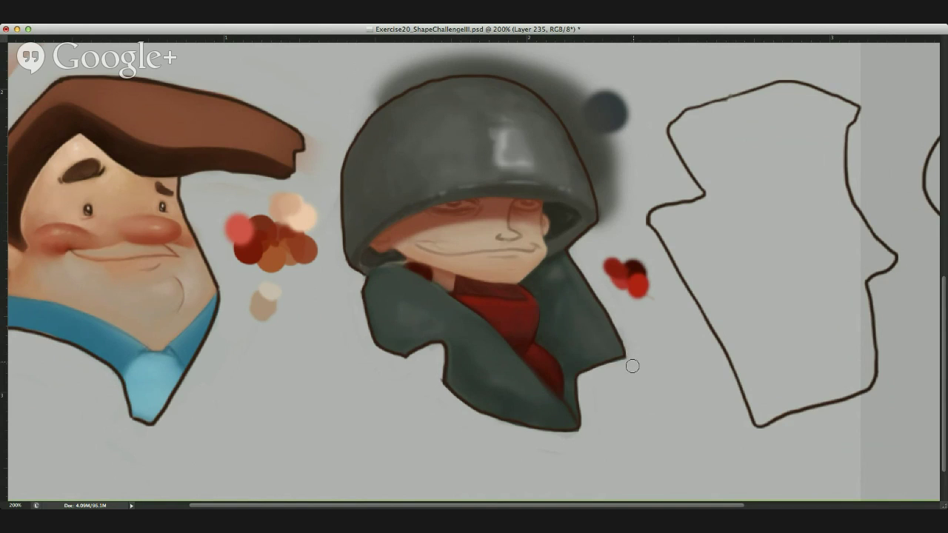
mouse_move(529, 63)
mouse_down()
mouse_move(563, 96)
mouse_move(604, 176)
mouse_move(615, 223)
mouse_move(621, 200)
mouse_up()
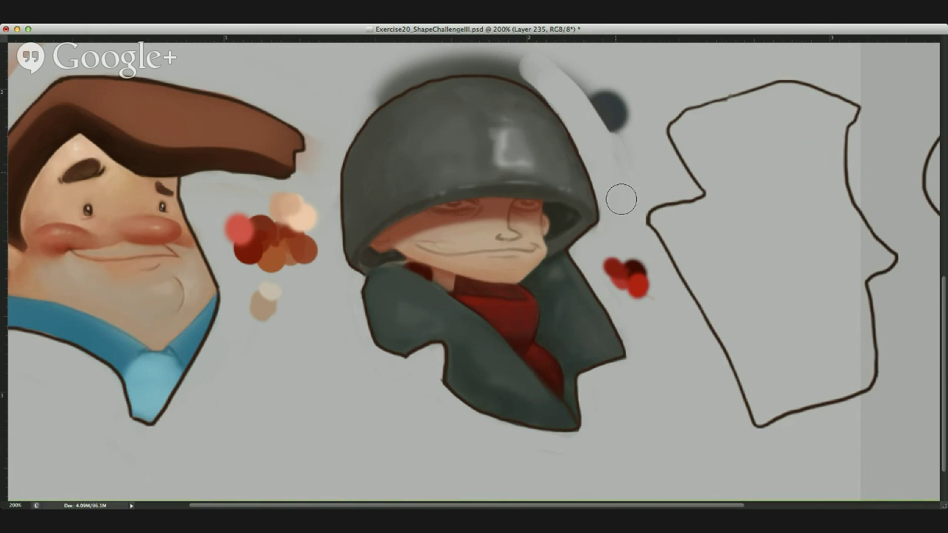
mouse_move(482, 62)
mouse_down()
mouse_move(545, 84)
mouse_move(514, 60)
mouse_move(540, 79)
mouse_move(528, 63)
mouse_move(503, 59)
mouse_move(537, 77)
mouse_move(415, 58)
mouse_move(449, 63)
mouse_move(419, 59)
mouse_move(355, 100)
mouse_up()
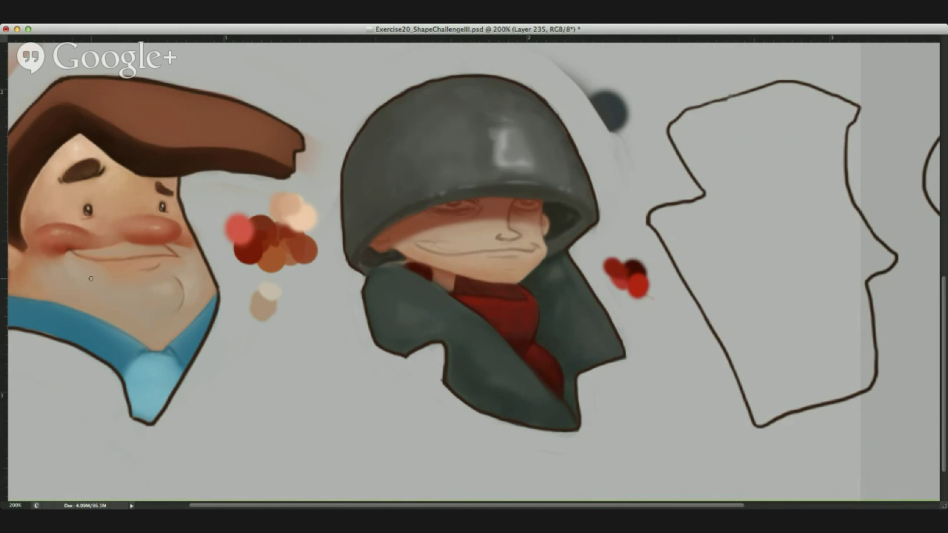
Paint the soldier's eyes, reddened nose and cheek on a new layer with tones sampled from both faces.
alt+click(76, 258)
alt+click(72, 238)
alt+click(454, 212)
ctrl+alt+drag(496, 236, 501, 238)
click(280, 351)
ctrl+alt+drag(494, 236, 514, 237)
mouse_move(509, 228)
mouse_down()
mouse_move(518, 234)
mouse_move(500, 239)
mouse_move(515, 237)
mouse_move(498, 236)
mouse_move(518, 231)
mouse_move(513, 239)
mouse_move(433, 237)
mouse_move(402, 243)
mouse_move(451, 237)
mouse_move(402, 252)
mouse_move(406, 243)
mouse_up()
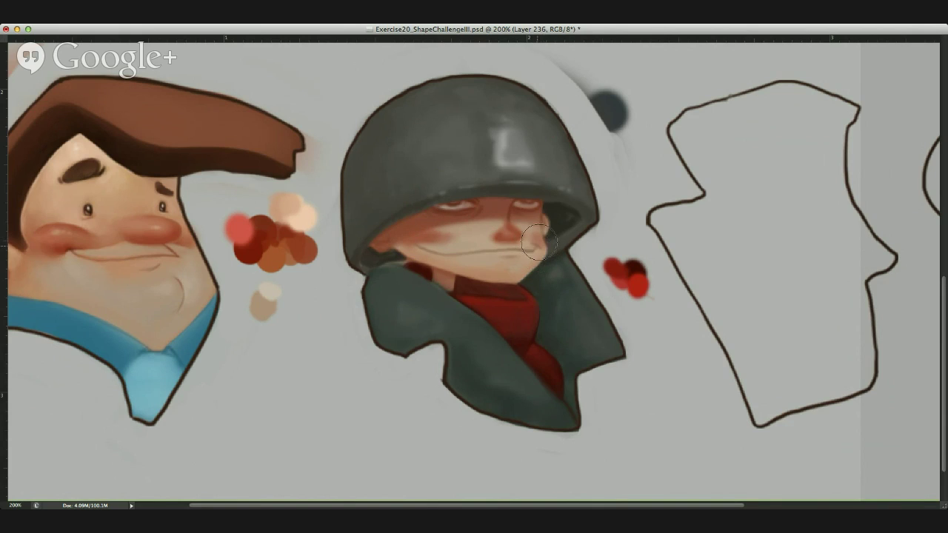
Refine the form and shading of the soldier's nose with small strokes of sampled reds and skin tones.
ctrl+alt+drag(526, 229, 513, 228)
alt+click(493, 228)
click(498, 232)
mouse_move(503, 225)
mouse_down()
mouse_move(514, 234)
mouse_move(497, 236)
mouse_move(509, 236)
mouse_up()
alt+click(515, 232)
mouse_move(501, 238)
mouse_down()
mouse_move(516, 235)
mouse_move(502, 235)
mouse_move(506, 227)
mouse_up()
Darken the soldier's smile line and add small teeth below it, undoing unwanted strokes.
alt+click(461, 210)
ctrl+alt+drag(475, 248, 477, 248)
drag(510, 251, 463, 255)
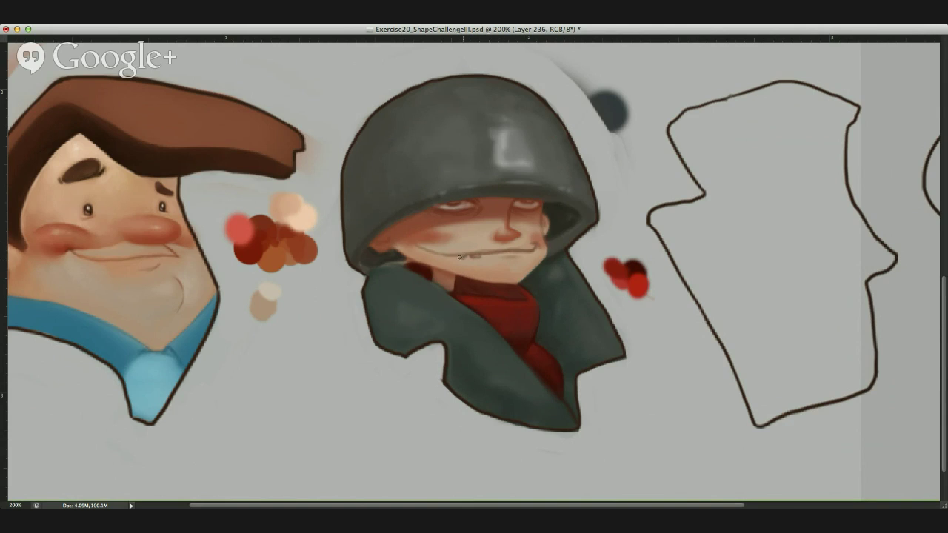
drag(519, 254, 489, 257)
key(super+alt+z)
key(super+alt+z)
key(super+alt+z)
drag(417, 243, 432, 244)
Shade the helmet's near edge and add mottled dents and worn gray speckles across its dome.
ctrl+alt+drag(368, 200, 377, 204)
mouse_move(351, 241)
mouse_down()
mouse_move(349, 223)
mouse_move(356, 236)
mouse_up()
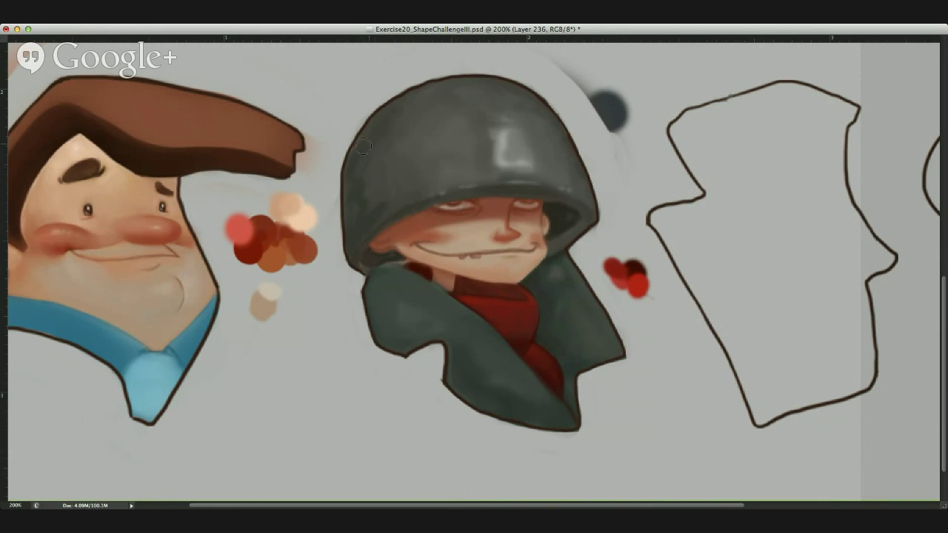
drag(409, 169, 397, 139)
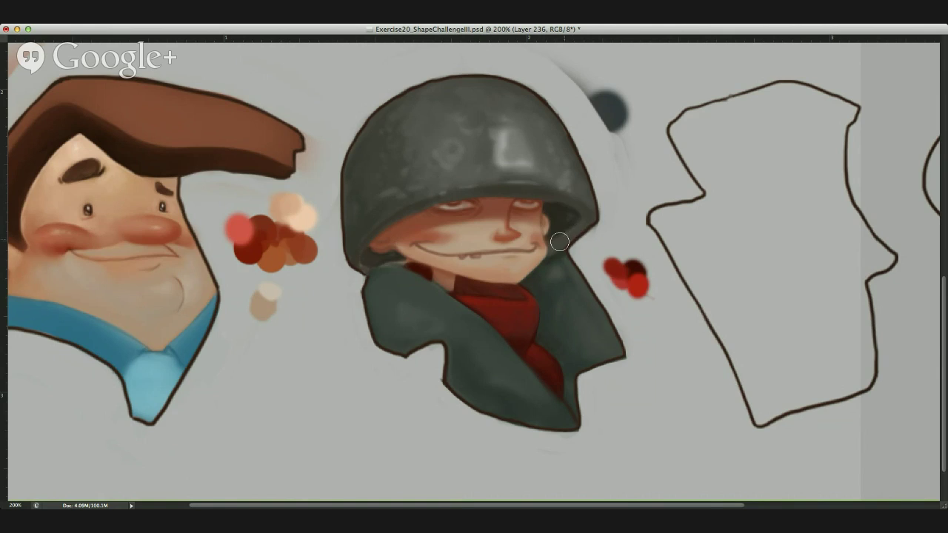
Refine the shading around the near ear and the coat collar's upper edge with sampled tones.
alt+click(385, 252)
alt+click(386, 252)
drag(400, 261, 370, 270)
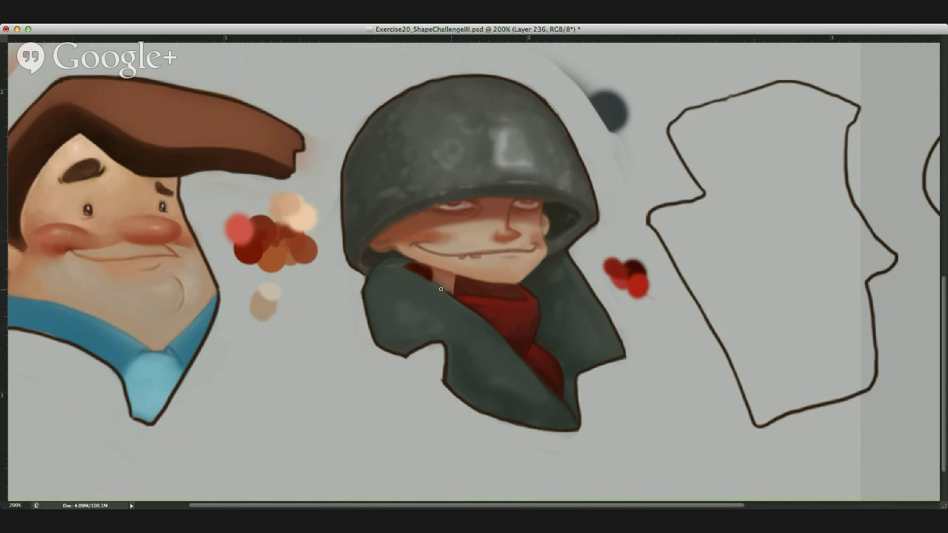
Add soft blush to the soldier's cheek and nose with sampled skin tones and touch up the helmet's highlight.
alt+click(444, 294)
alt+click(542, 229)
alt+click(65, 245)
drag(410, 244, 436, 239)
mouse_move(454, 234)
mouse_down()
mouse_move(470, 241)
mouse_move(499, 228)
mouse_move(435, 235)
mouse_move(484, 240)
mouse_move(489, 231)
mouse_move(446, 242)
mouse_move(486, 228)
mouse_move(456, 236)
mouse_up()
alt+click(467, 237)
drag(518, 234, 522, 238)
mouse_move(510, 164)
mouse_down()
mouse_move(504, 138)
mouse_move(521, 158)
mouse_up()
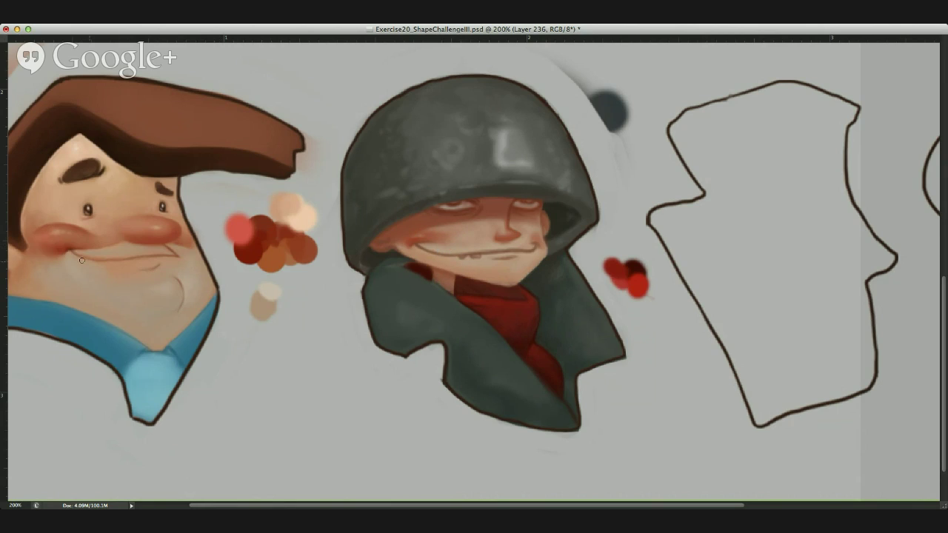
Paint dark pupils and muted green irises in both of the soldier's eyes with sampled tones.
alt+click(439, 243)
drag(449, 203, 447, 203)
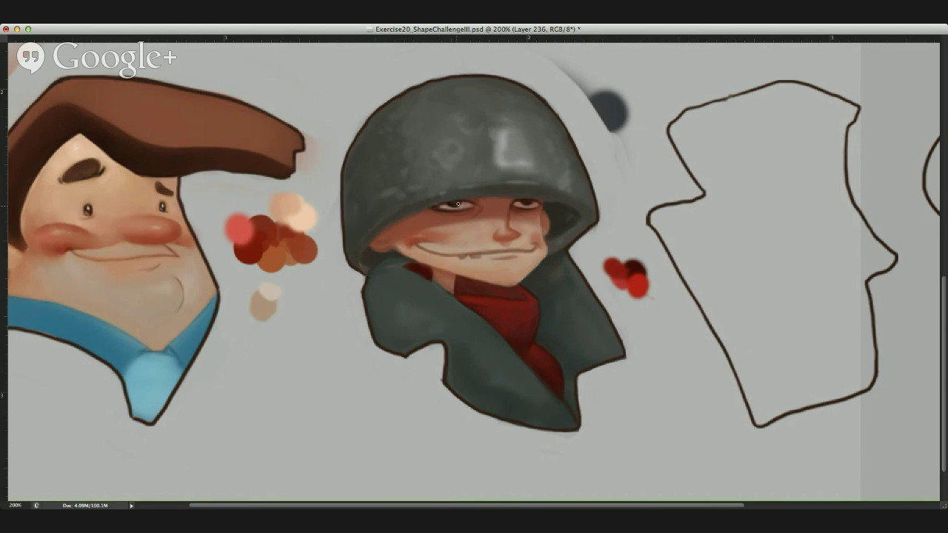
alt+click(462, 207)
ctrl+alt+drag(458, 209, 468, 209)
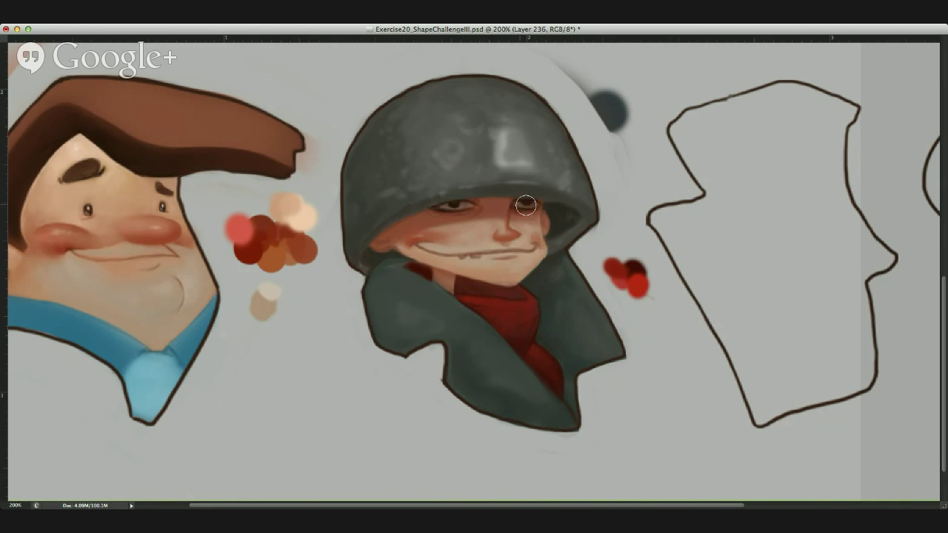
ctrl+alt+drag(467, 213, 457, 216)
alt+click(461, 207)
alt+click(524, 203)
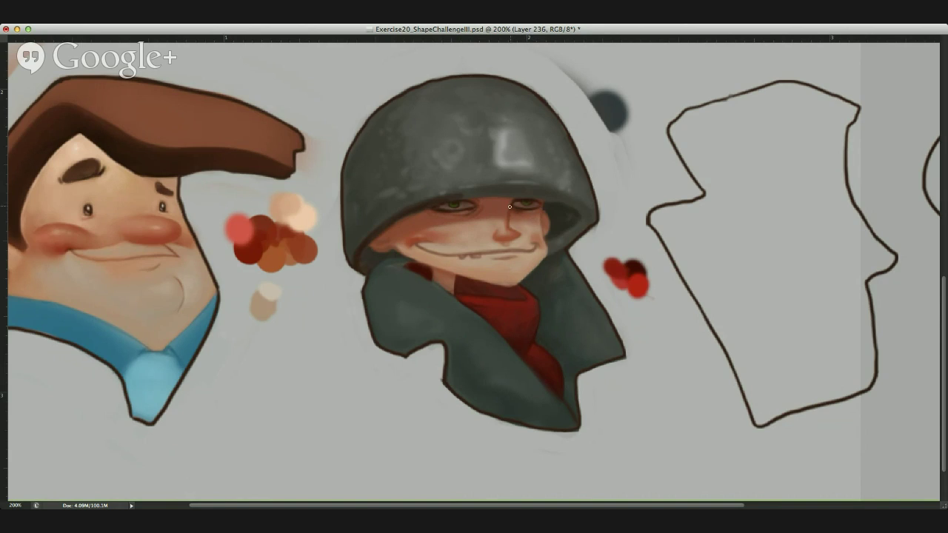
Deepen the shading under the helmet's brim and inside its far side with sampled tones.
alt+click(421, 203)
ctrl+alt+drag(451, 196, 468, 196)
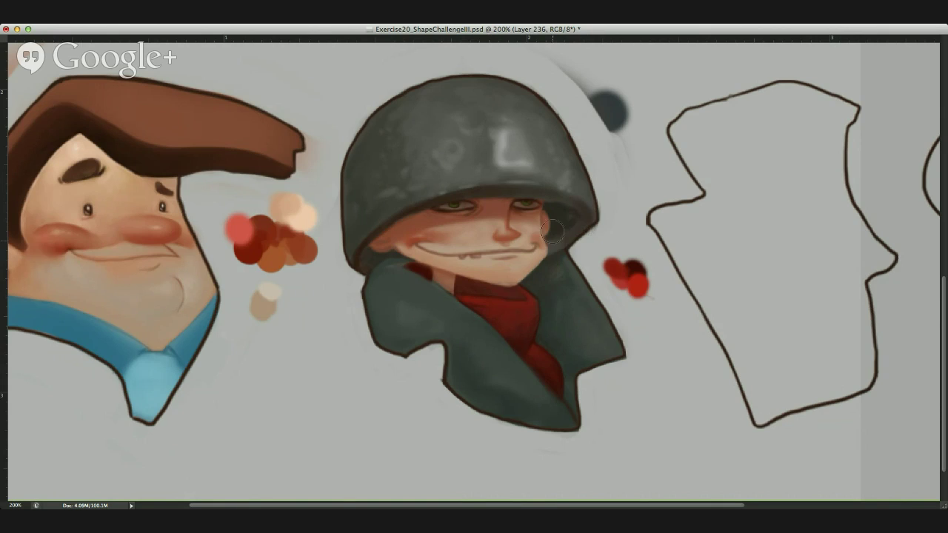
alt+click(361, 255)
alt+click(541, 236)
alt+click(550, 240)
alt+click(357, 260)
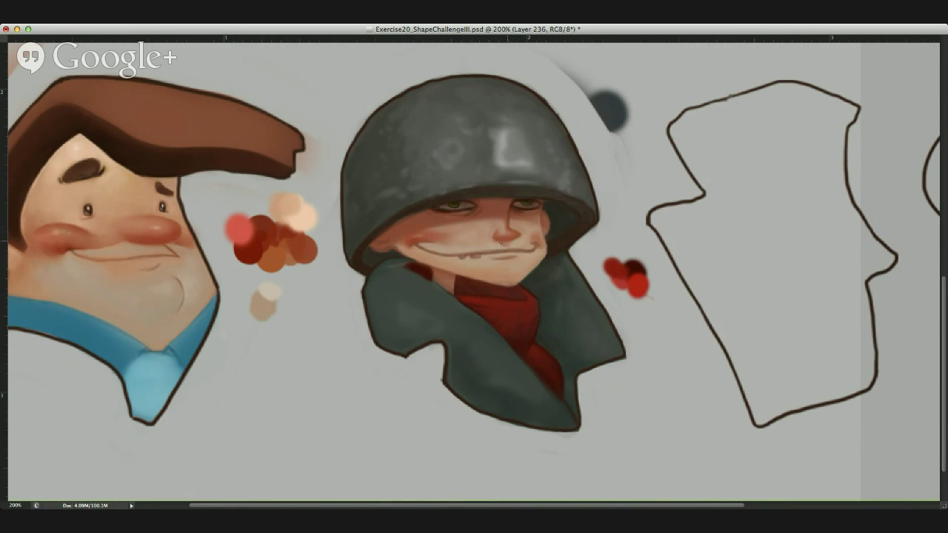
Add reddish blush around the near smile corner and cheek using the red sampled from the brown-haired man's cheek.
alt+click(419, 238)
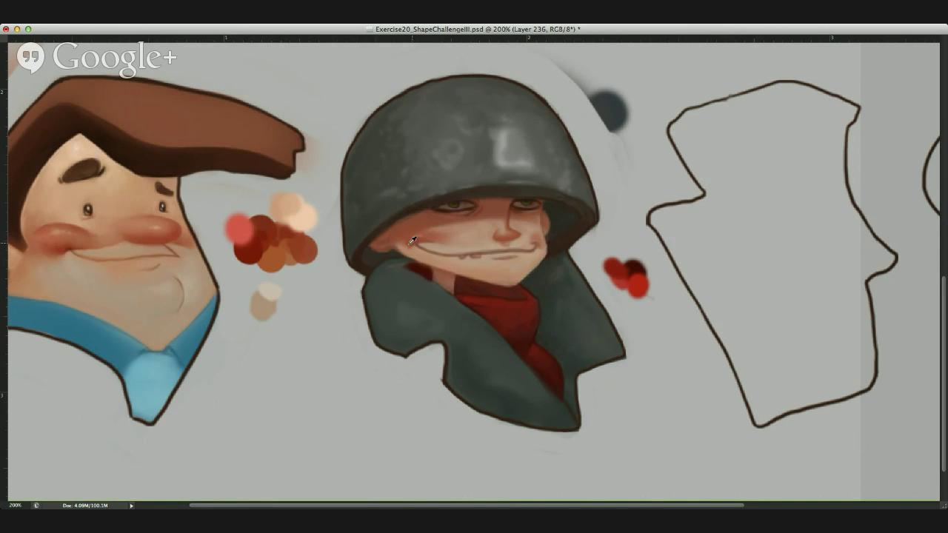
alt+click(69, 246)
key(bracketright)
key(bracketright)
ctrl+alt+drag(512, 275, 502, 276)
click(496, 274)
click(443, 231)
mouse_move(453, 236)
mouse_down()
mouse_move(476, 237)
mouse_move(442, 244)
mouse_up()
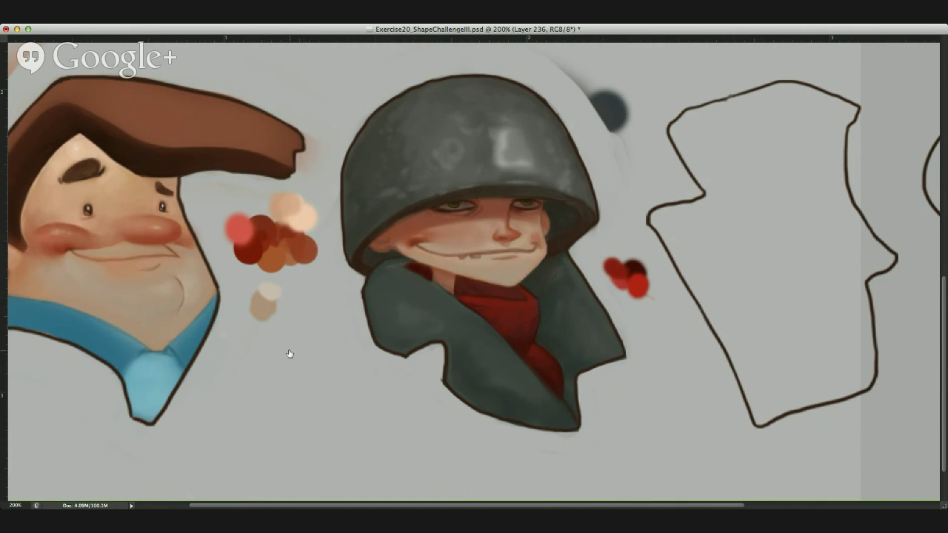
Dot small freckles across the soldier's near cheek and nose, undoing an unwanted mark.
click(209, 130)
click(210, 139)
key(ctrl+z)
click(473, 226)
drag(493, 229, 470, 222)
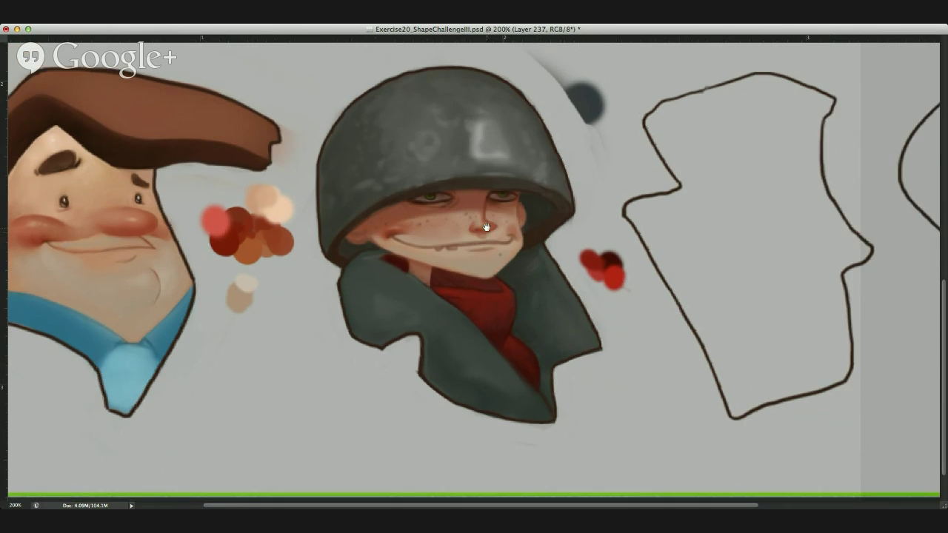
Add a layer, place a muted purple swatch beside the helmet, and tint the skin around both eyes with it.
key(alt+shift+super+n)
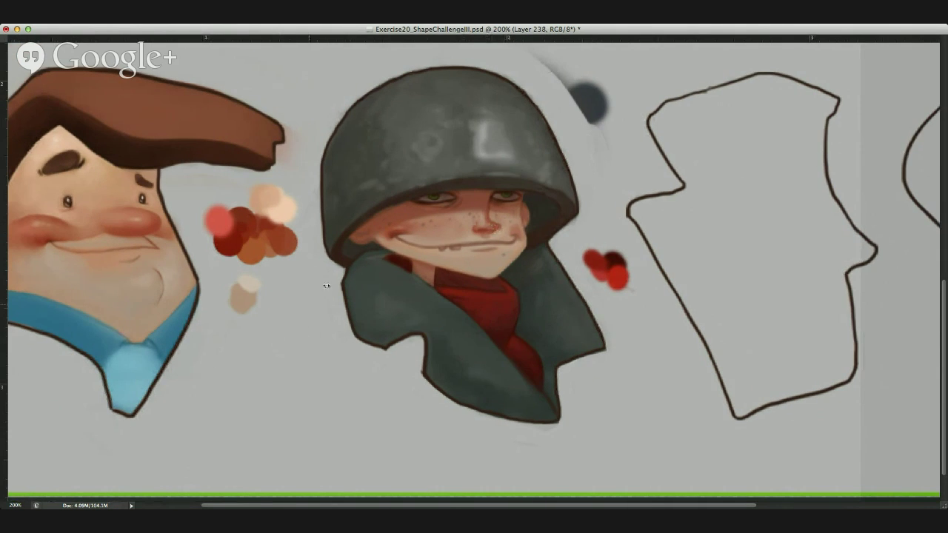
alt+click(427, 197)
click(594, 124)
mouse_move(456, 200)
mouse_down()
mouse_move(414, 206)
mouse_move(439, 215)
mouse_move(521, 201)
mouse_move(494, 208)
mouse_up()
alt+click(407, 213)
drag(412, 212, 508, 217)
alt+click(440, 226)
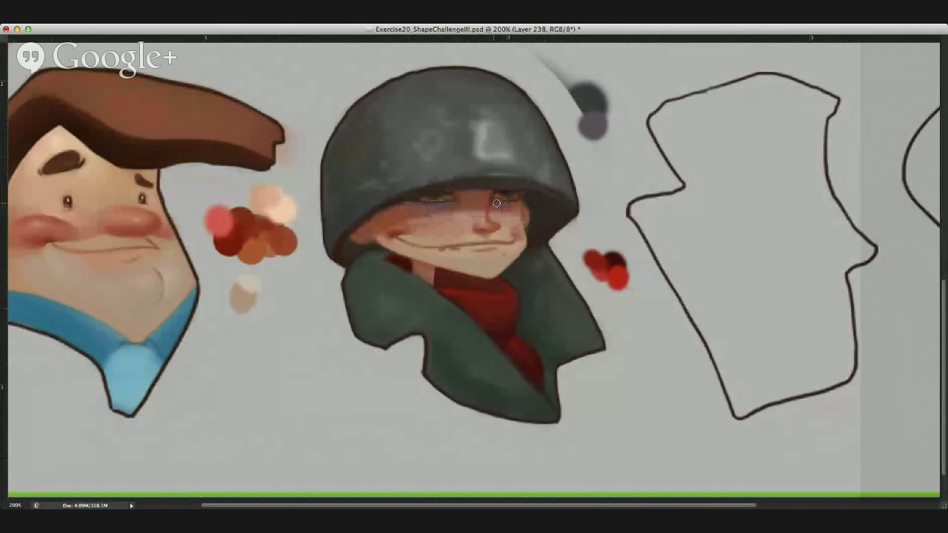
alt+click(494, 197)
alt+click(437, 189)
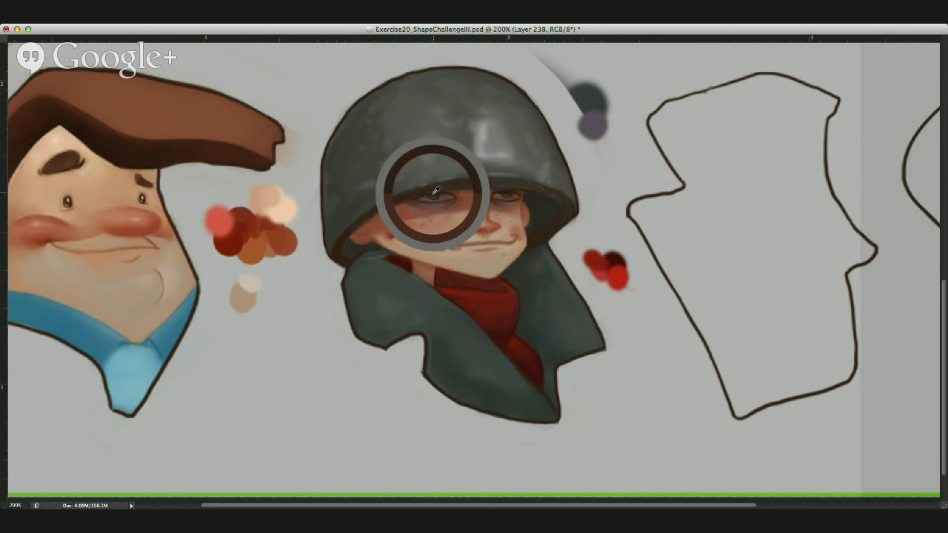
alt+click(346, 255)
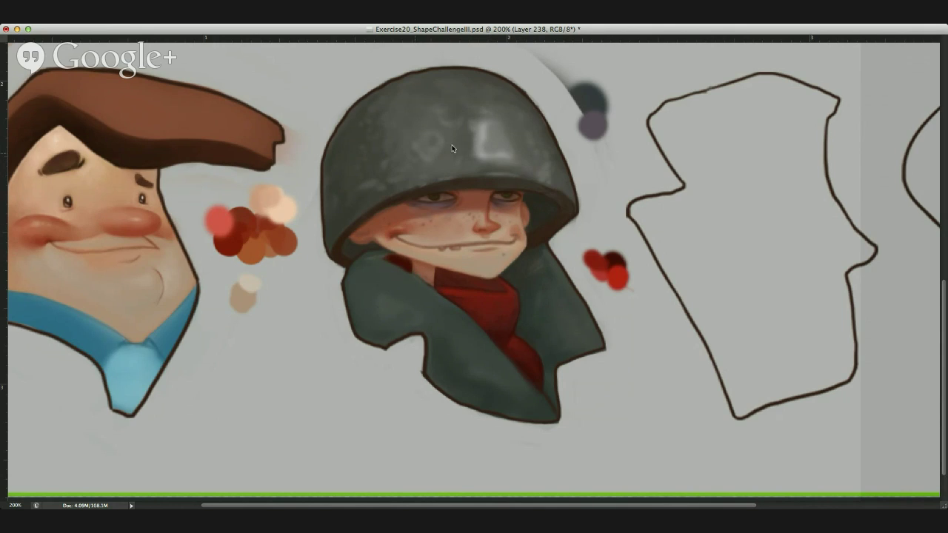
Blend the soldier's cheek and nose with sampled skin tones, undoing unwanted strokes.
alt+click(462, 231)
ctrl+alt+drag(443, 231, 446, 233)
alt+click(403, 230)
mouse_move(424, 230)
ctrl+alt+mouse_down()
mouse_move(462, 222)
mouse_move(456, 215)
mouse_move(482, 221)
mouse_move(468, 217)
ctrl+alt+mouse_up()
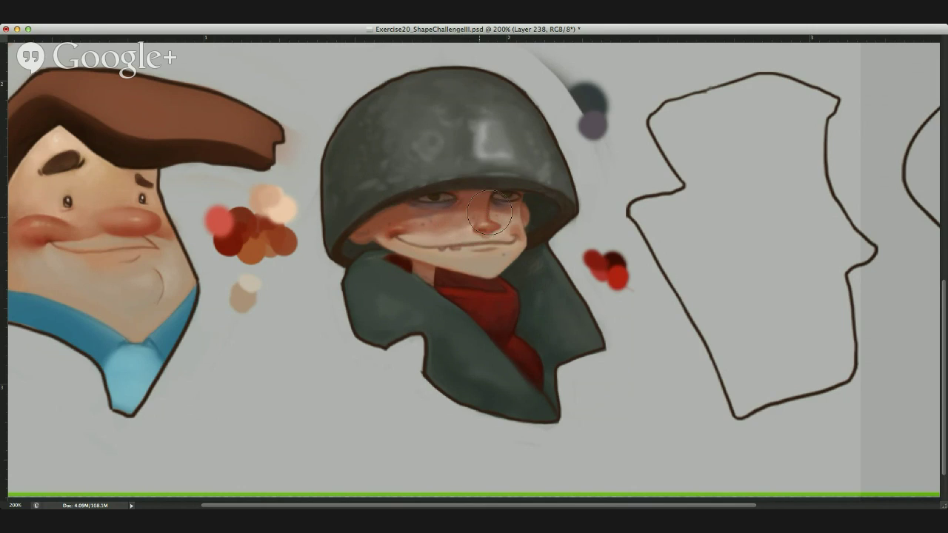
key(super+z)
alt+click(462, 231)
drag(453, 214, 436, 228)
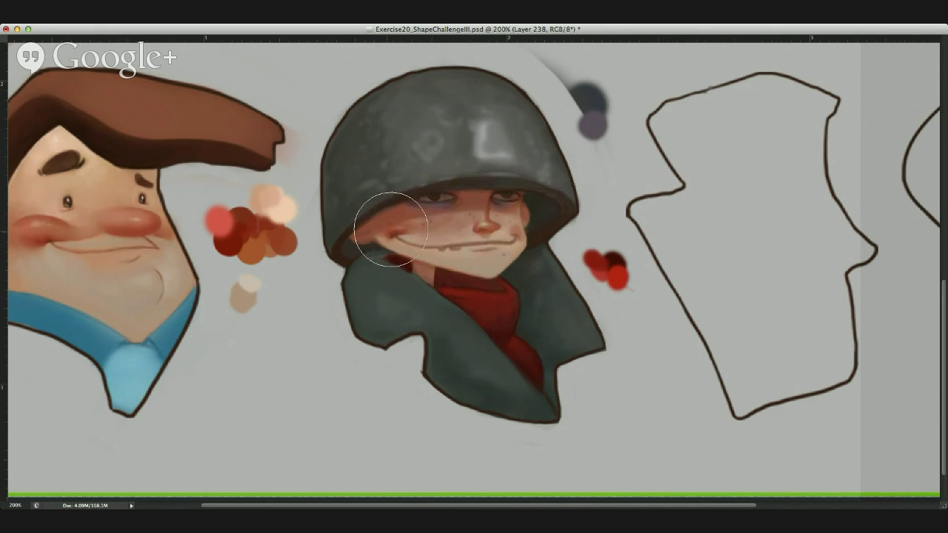
key(super+z)
ctrl+alt+drag(441, 236, 383, 231)
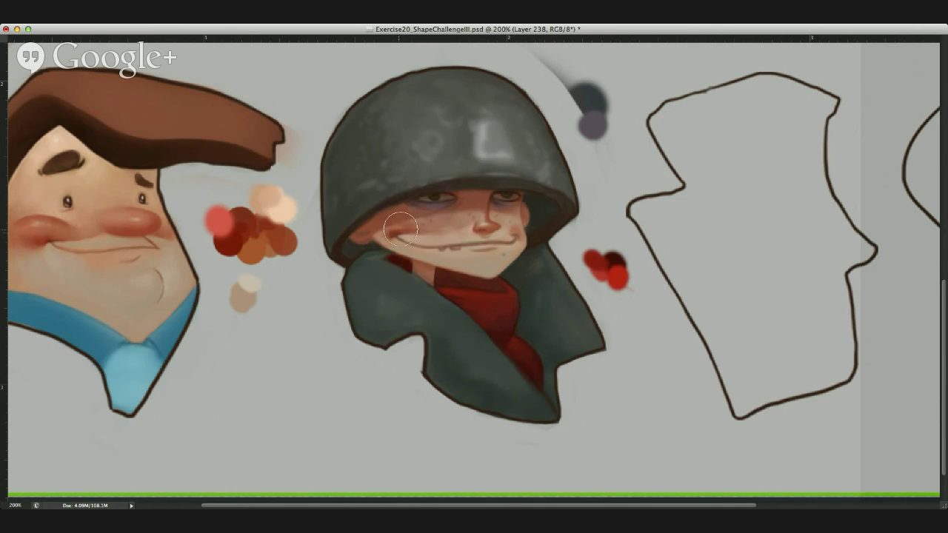
ctrl+alt+drag(484, 245, 465, 245)
click(252, 323)
ctrl+alt+drag(432, 269, 482, 268)
key(super+z)
key(super+z)
key(super+z)
key(super+z)
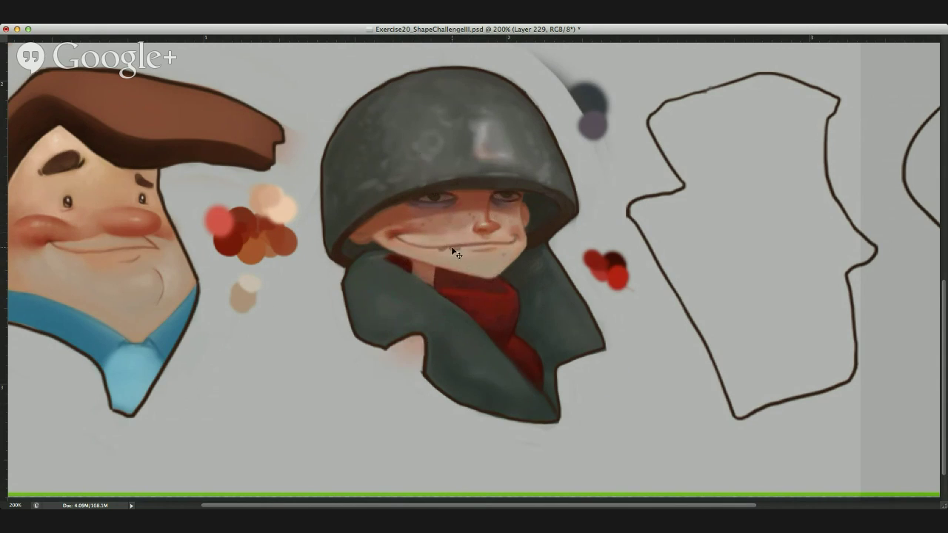
key(ctrl+z)
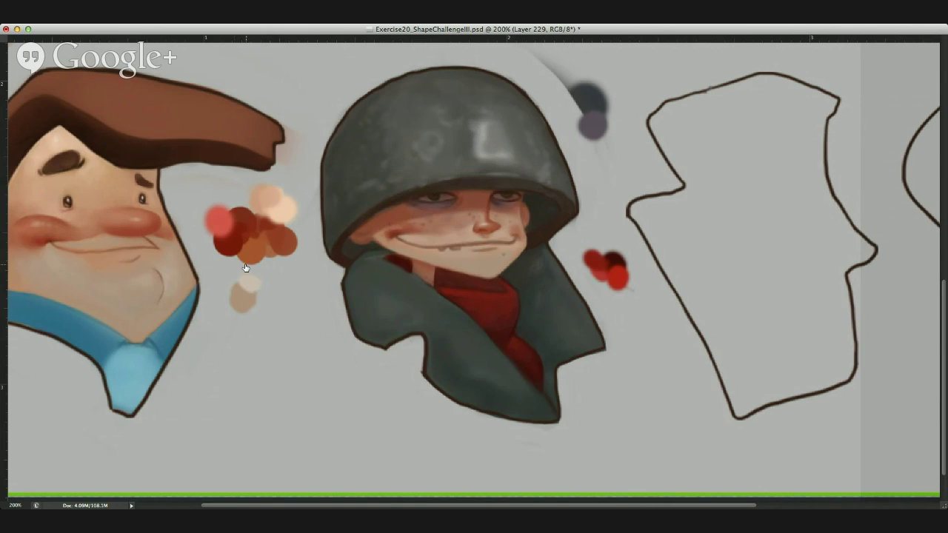
click(210, 332)
key(ctrl+shift+z)
key(ctrl+shift+z)
key(ctrl+shift+z)
Soften the freckles and skin tone on the cheek beneath the soldier's near eye.
mouse_move(465, 229)
ctrl+alt+mouse_down()
mouse_move(426, 225)
mouse_move(455, 231)
ctrl+alt+mouse_up()
click(210, 91)
click(210, 91)
click(210, 114)
click(208, 122)
click(208, 126)
click(208, 126)
click(254, 133)
mouse_move(453, 231)
mouse_down()
mouse_move(400, 231)
mouse_move(459, 222)
mouse_move(519, 233)
mouse_move(449, 211)
mouse_up()
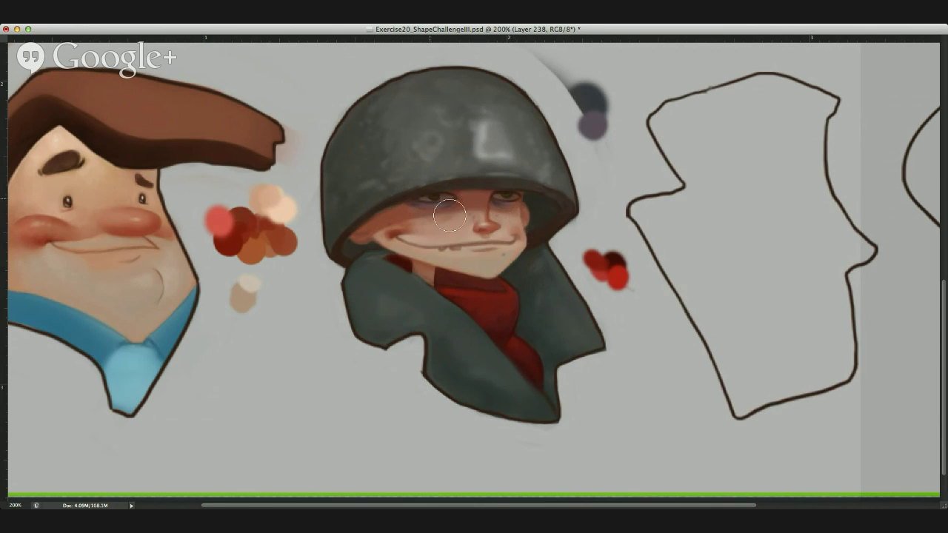
Darken the far side of the face and the shadows under the helmet with the dark red swatch, undoing unwanted strokes.
alt+click(610, 258)
key(bracketright)
key(bracketright)
key(bracketright)
mouse_move(528, 202)
mouse_down()
mouse_move(482, 190)
mouse_move(383, 219)
mouse_move(330, 274)
mouse_up()
key(super+z)
key(super+z)
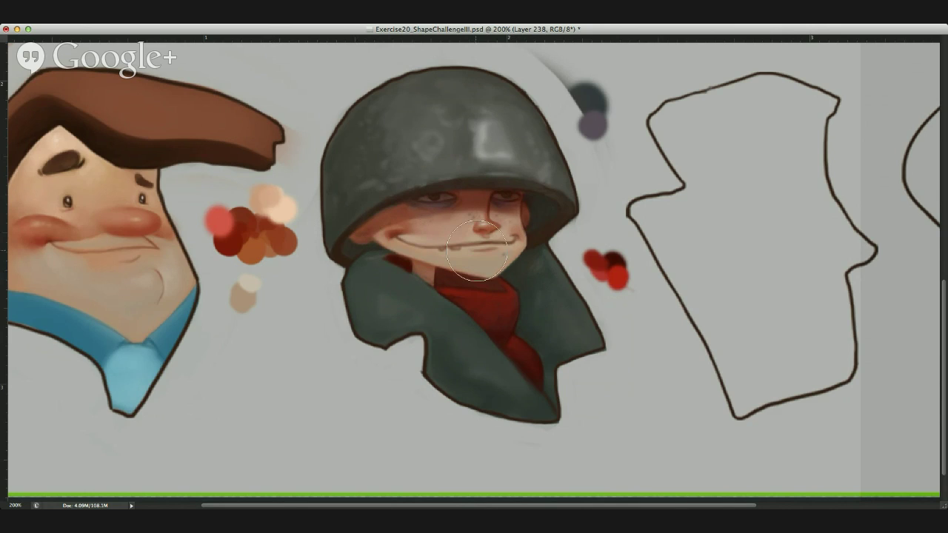
Touch up the soldier's chin and far jaw, and sample dark red for the shadow inside the coat collar.
click(524, 254)
click(519, 249)
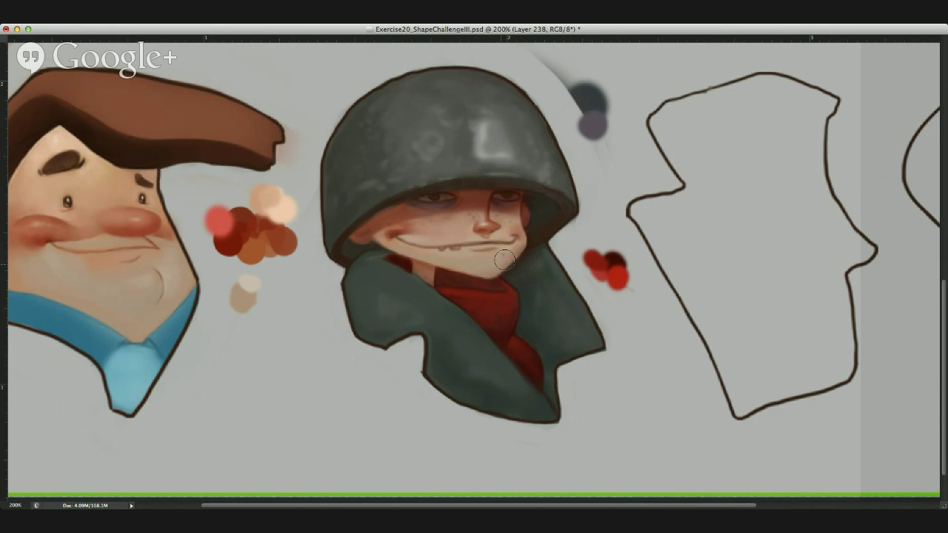
click(503, 263)
click(442, 240)
alt+click(608, 250)
Try a thin line across the brown-haired man's forehead above his eyebrow.
drag(104, 284, 131, 290)
drag(111, 154, 50, 317)
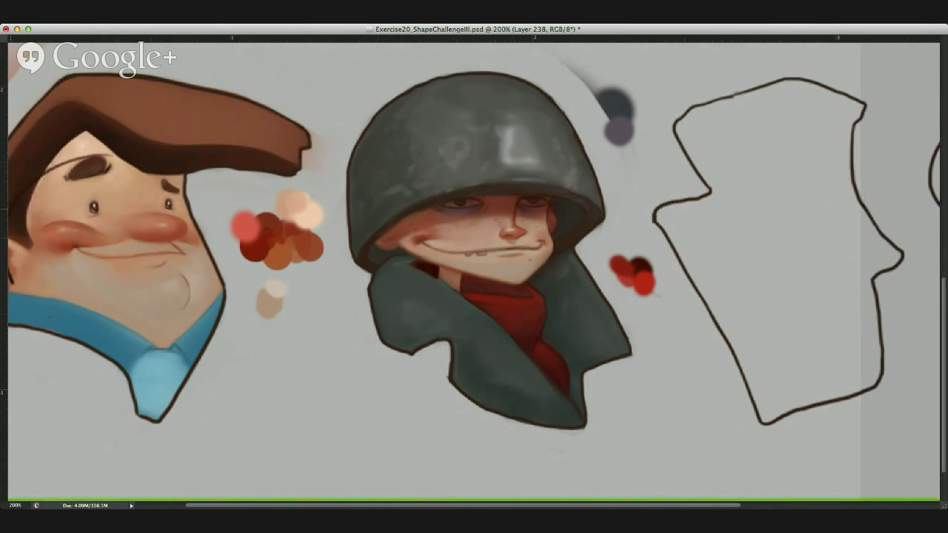
drag(42, 167, 106, 172)
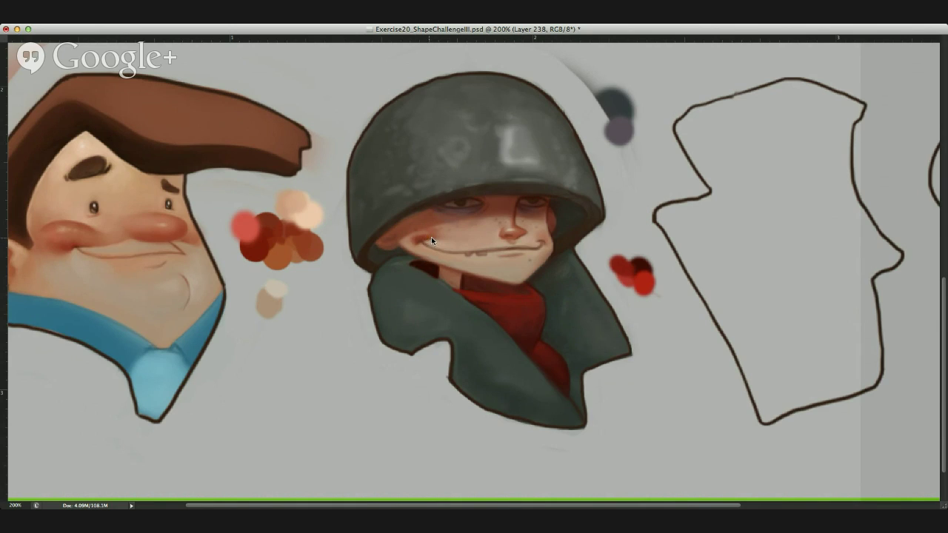
Redraw the soldier's smile line darker and bolder, painting over the small teeth with sampled skin tones.
alt+click(511, 226)
drag(139, 206, 155, 200)
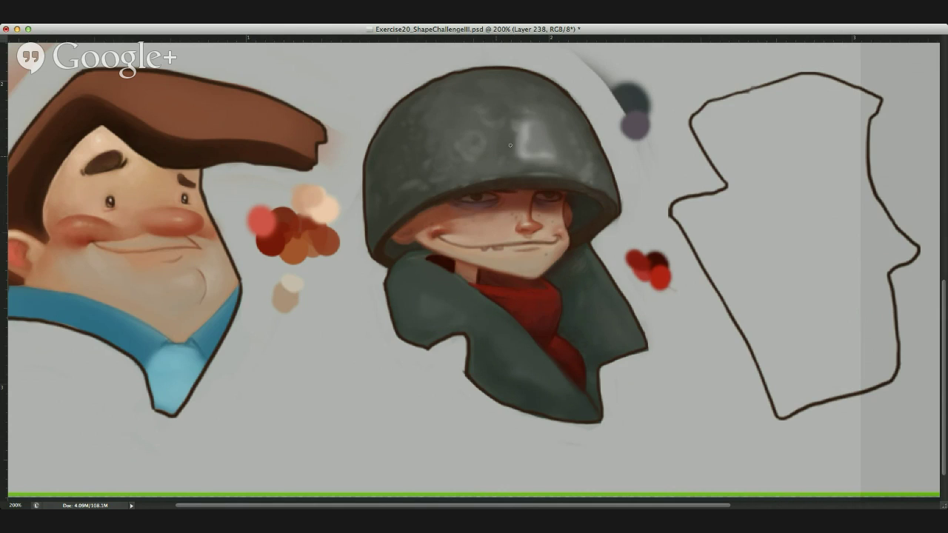
alt+click(541, 162)
drag(518, 244, 470, 247)
key(bracketright)
key(bracketright)
key(bracketright)
alt+click(437, 241)
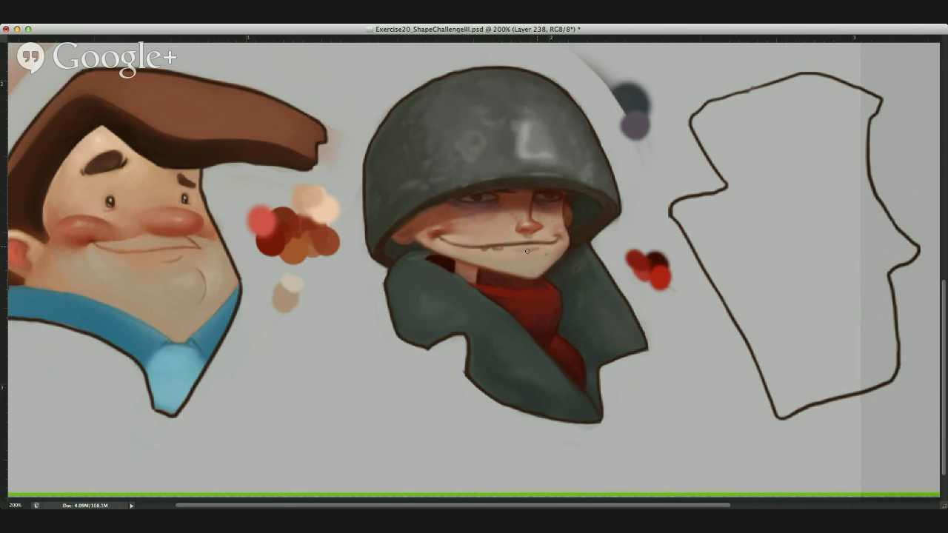
Refine the mouth line and the shadow below the lower lip with sampled dark brown.
alt+click(509, 186)
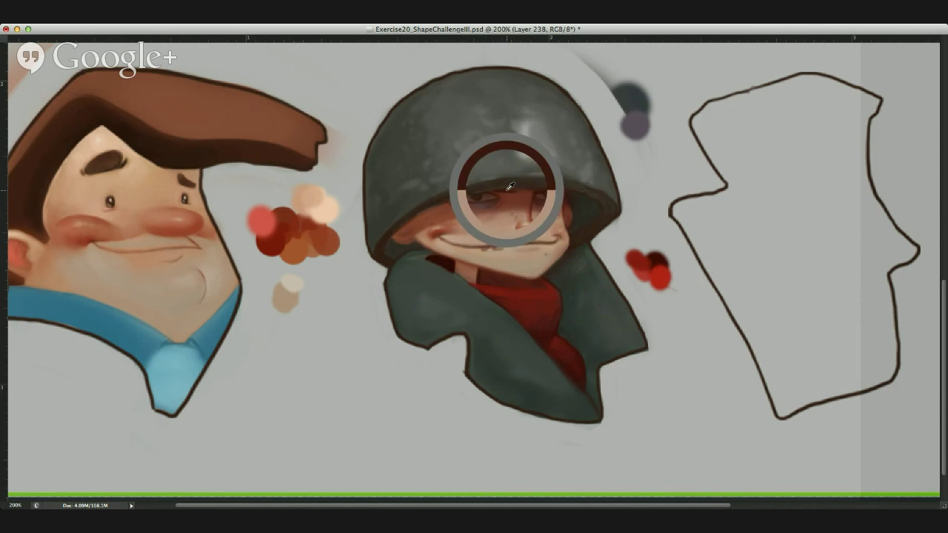
drag(536, 249, 522, 252)
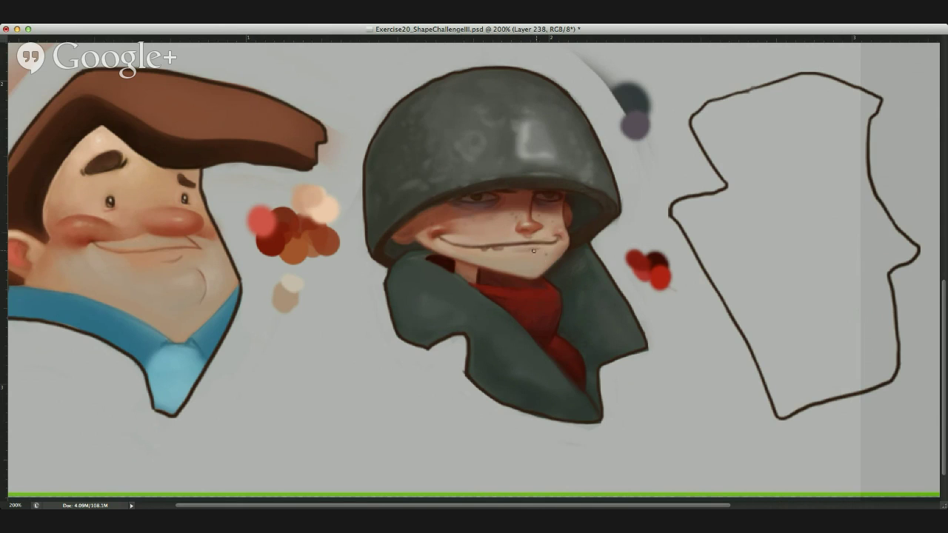
mouse_move(520, 208)
mouse_down()
mouse_move(454, 201)
mouse_move(555, 209)
mouse_up()
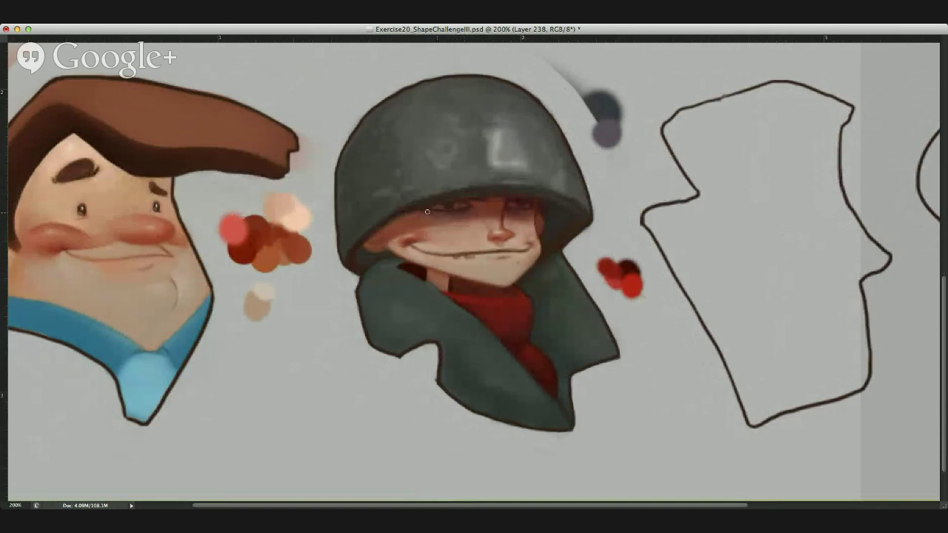
alt+click(441, 203)
drag(522, 245, 547, 242)
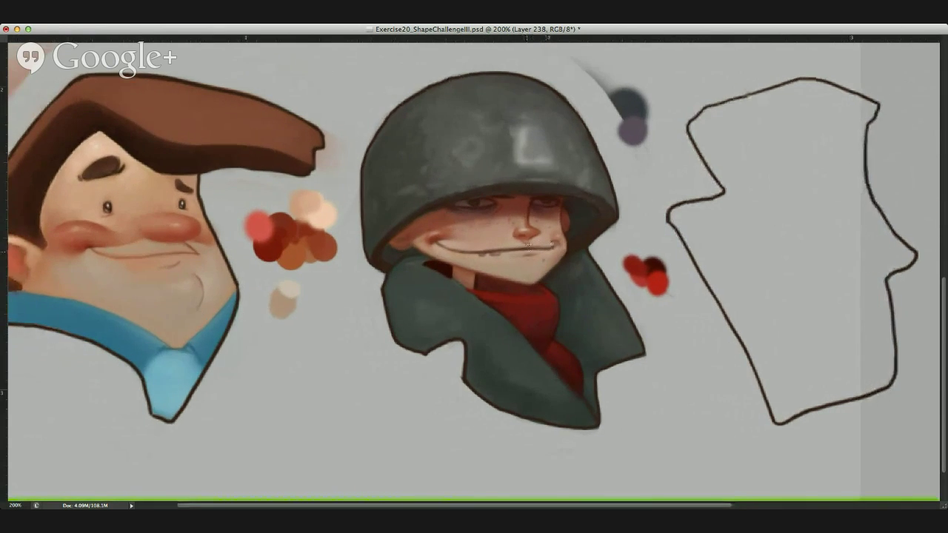
alt+click(388, 263)
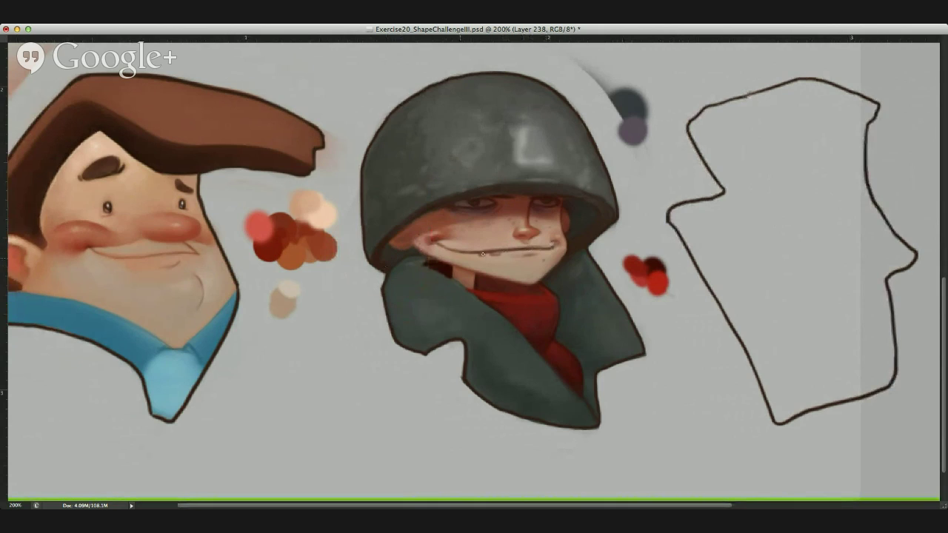
Paint two larger protruding teeth below the smile line, outlined dark and filled with a pale gray swatch.
drag(499, 254, 486, 257)
key(ctrl+z)
key(ctrl+z)
alt+click(500, 253)
click(630, 145)
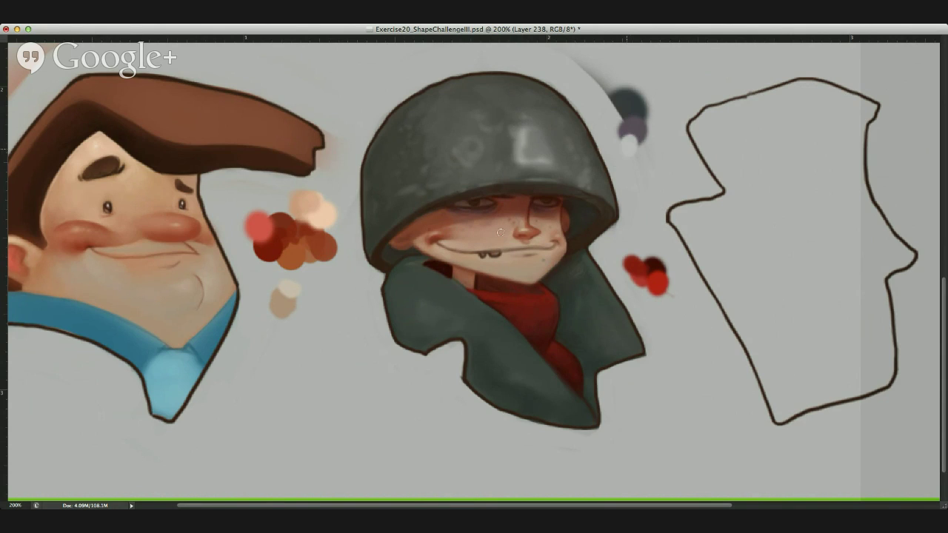
drag(497, 254, 490, 254)
drag(499, 257, 485, 266)
key(super+z)
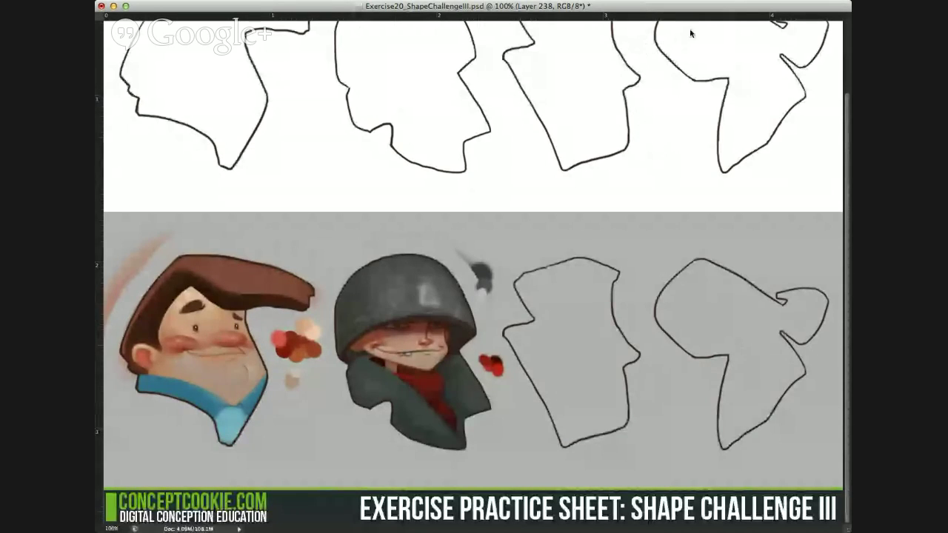
Undo the most recent stray strokes on the sheet.
key(ctrl+z)
key(ctrl+z)
key(ctrl+z)
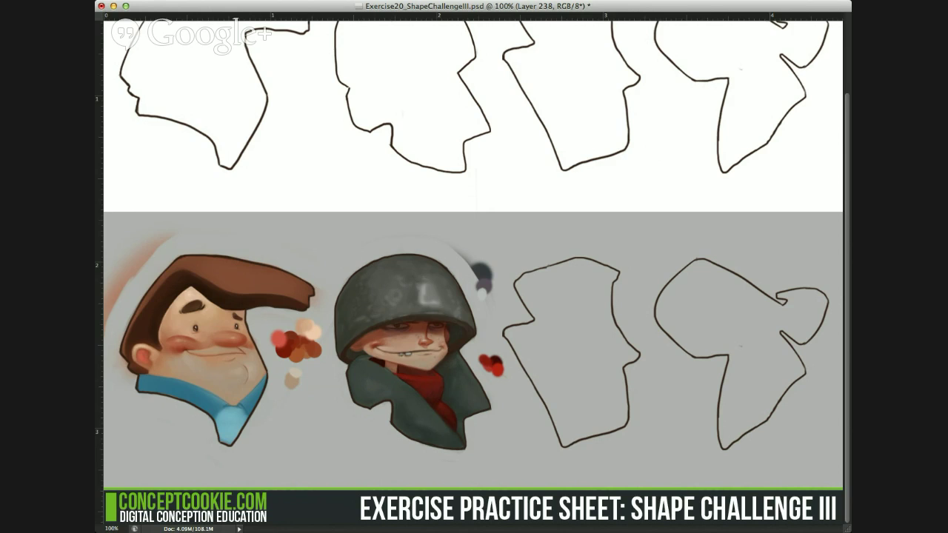
Review the two painted characters and the remaining empty silhouettes up close across the sheet's gray row.
key(super+plus)
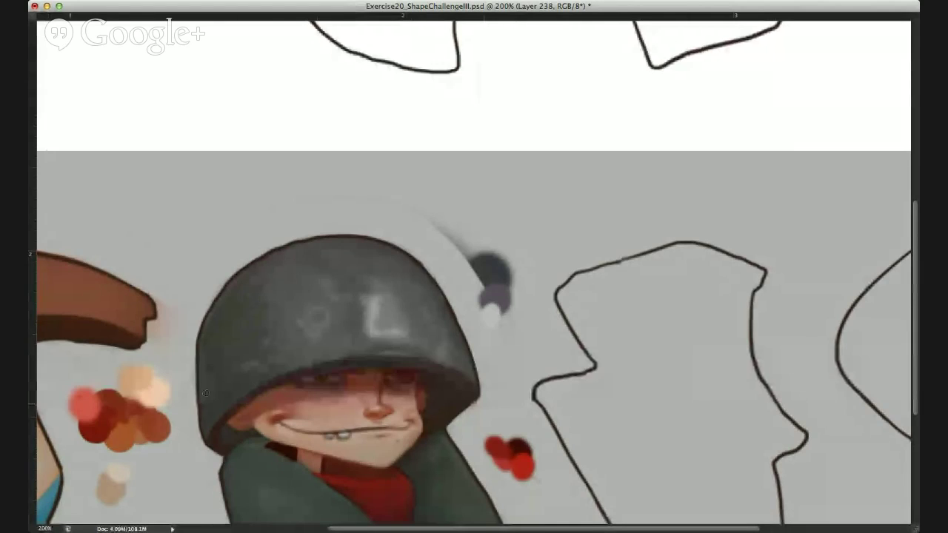
scroll(474, 270, down, 5)
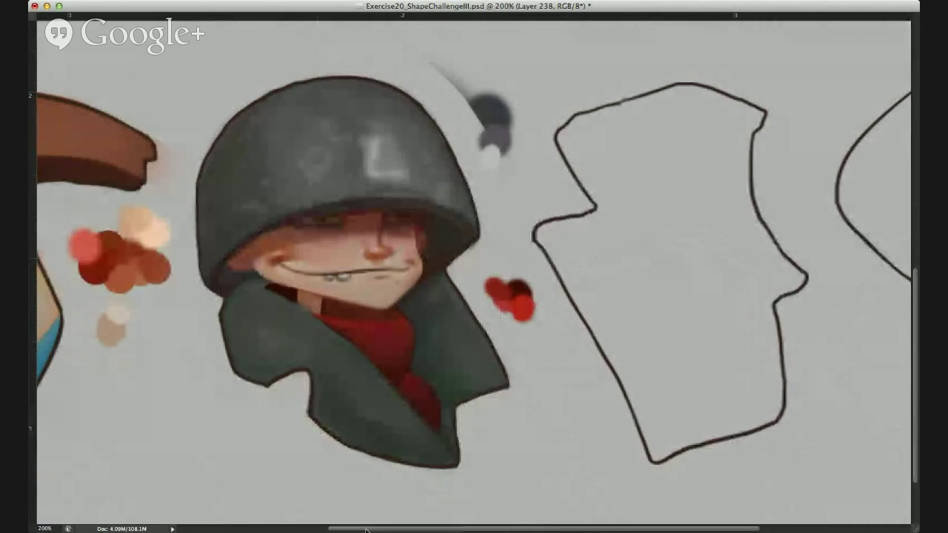
scroll(474, 271, left, 3)
scroll(187, 499, left, 7)
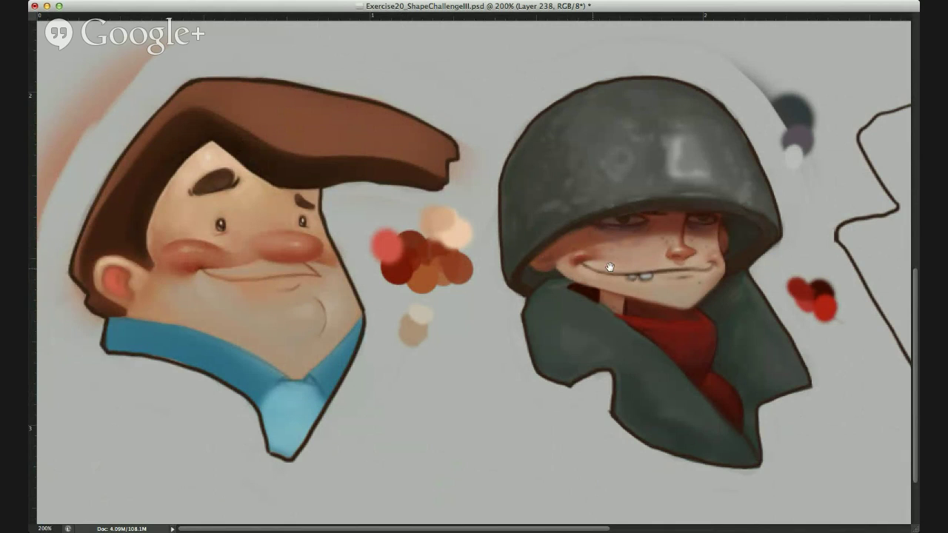
scroll(536, 255, right, 10)
mouse_move(536, 256)
mouse_down()
mouse_move(350, 282)
mouse_move(350, 291)
mouse_up()
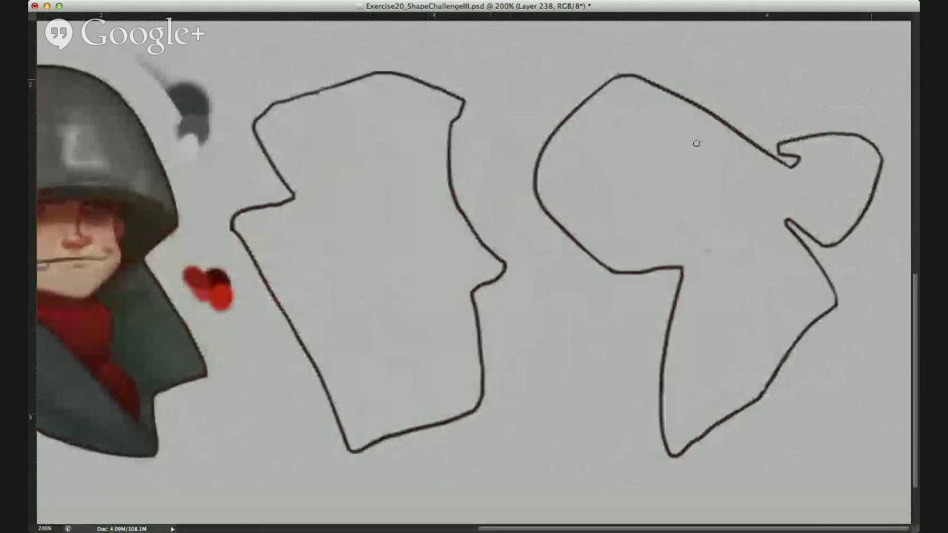
mouse_move(755, 238)
mouse_down()
mouse_move(852, 152)
mouse_move(823, 153)
mouse_up()
key(super+z)
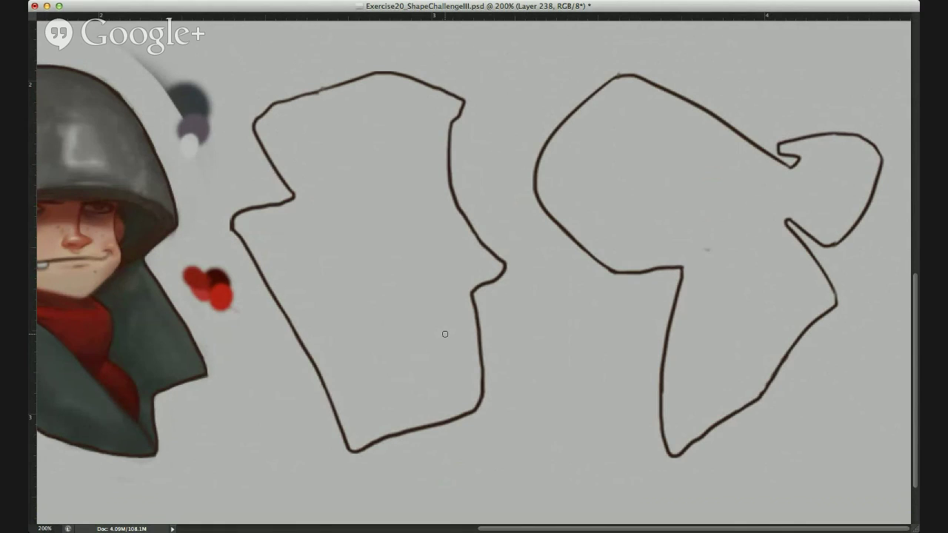
mouse_move(313, 301)
mouse_down()
mouse_move(484, 275)
mouse_move(589, 278)
mouse_move(596, 300)
mouse_up()
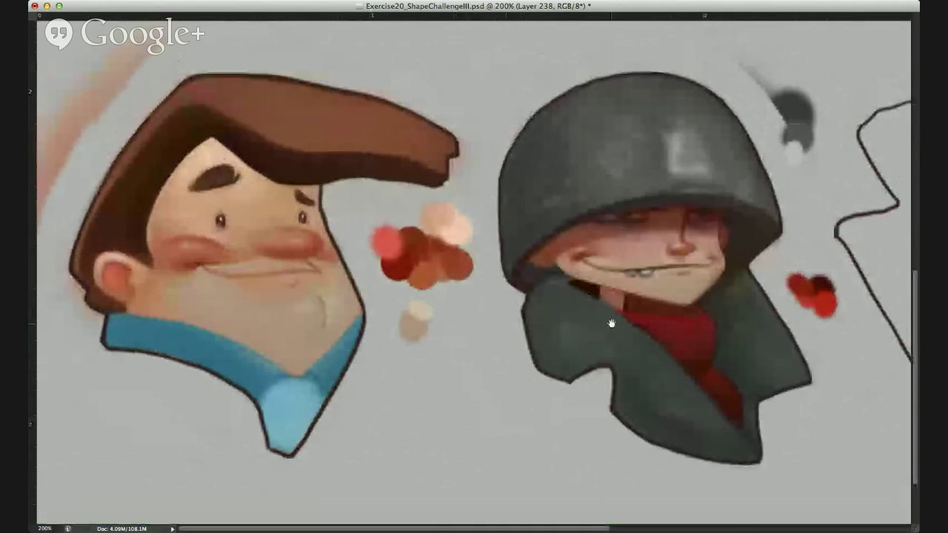